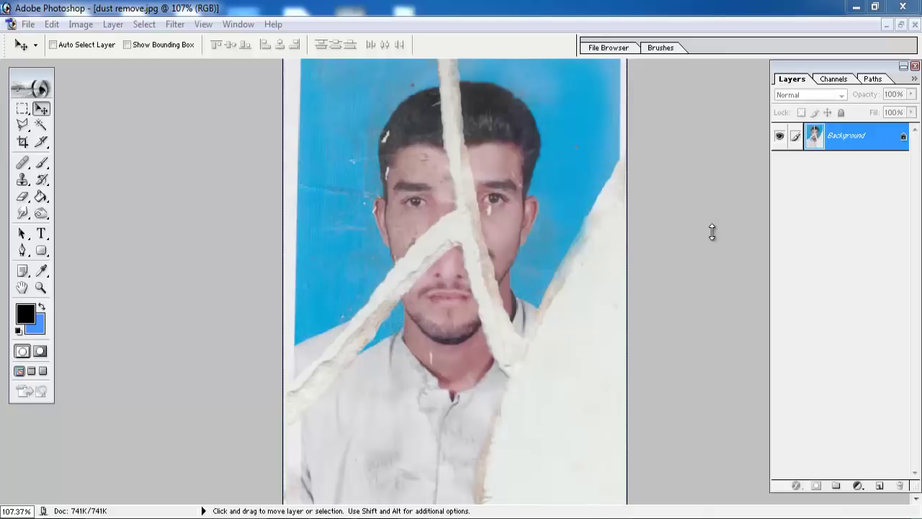
With the Polygonal Lasso, start outlining the left side of the head along the hair edge
click(23, 126)
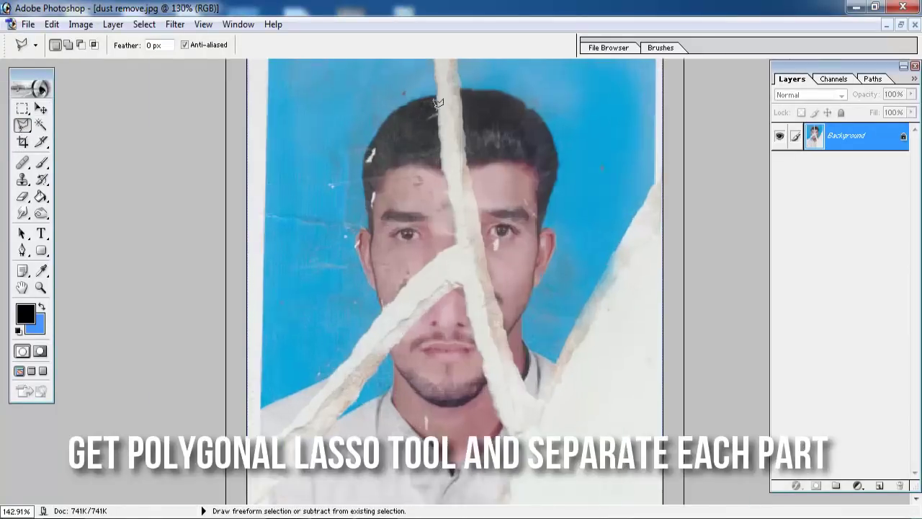
scroll(353, 108, up, 5)
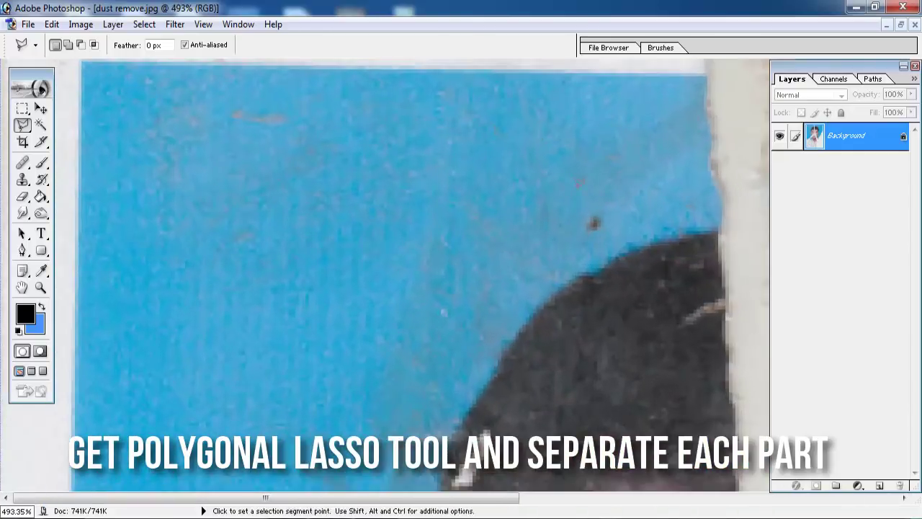
drag(619, 198, 449, 195)
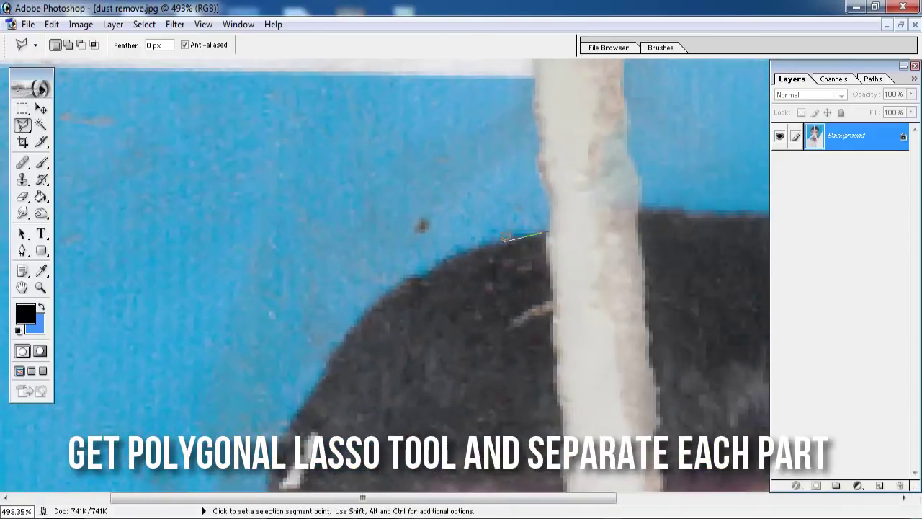
click(454, 252)
click(390, 291)
click(335, 356)
mouse_move(286, 431)
mouse_down()
mouse_move(321, 288)
mouse_move(400, 119)
mouse_up()
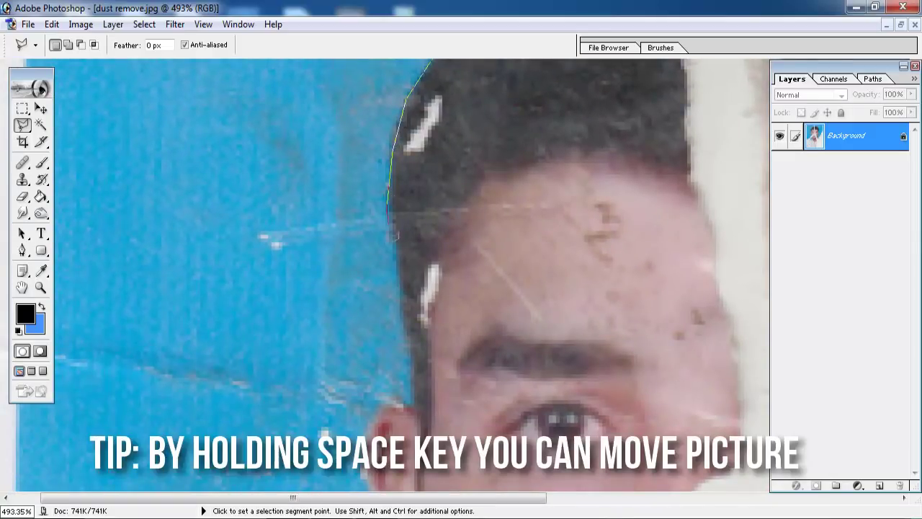
click(393, 236)
click(403, 326)
Continue the outline along the jawline and the tear's left edge, closing it at the start
drag(418, 397, 462, 296)
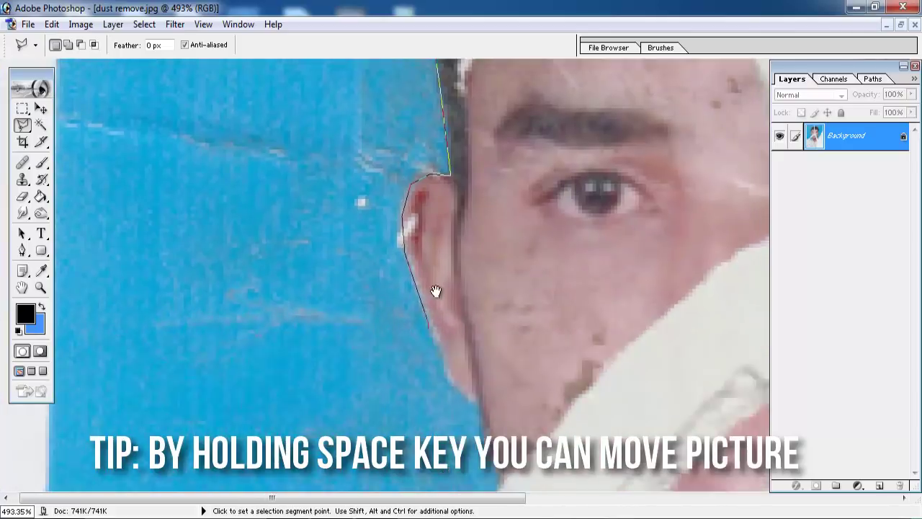
drag(444, 458, 457, 194)
click(458, 208)
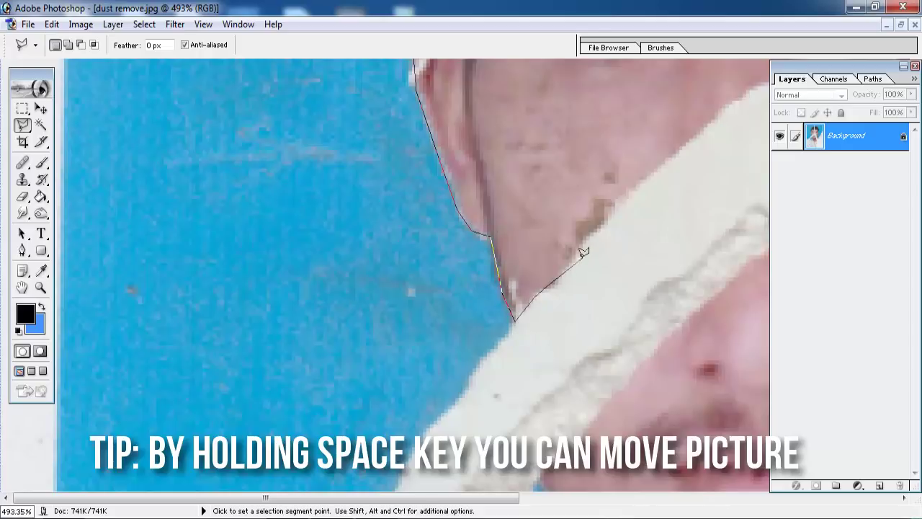
drag(575, 228, 186, 249)
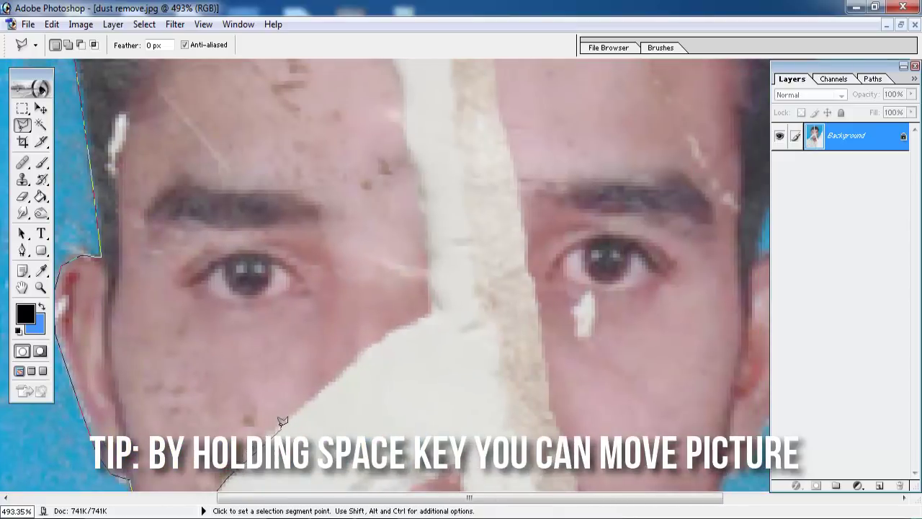
click(358, 354)
drag(440, 284, 428, 493)
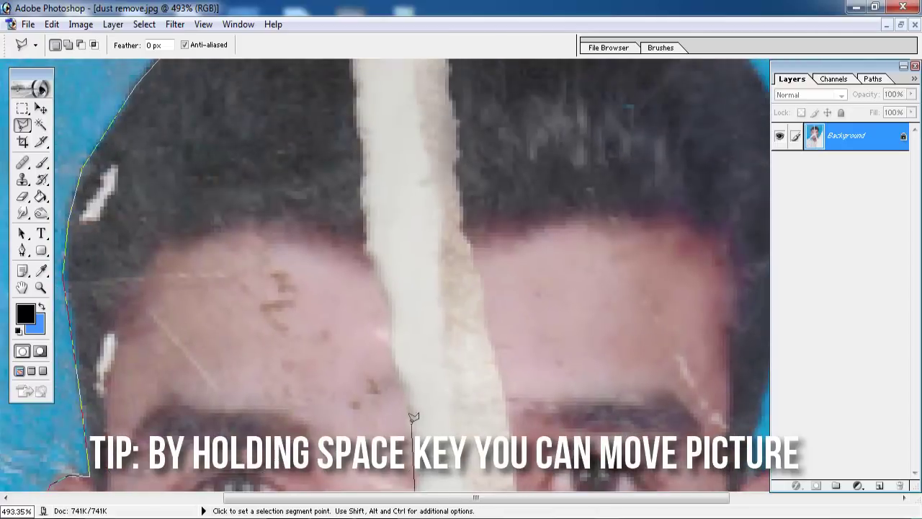
click(391, 308)
click(370, 250)
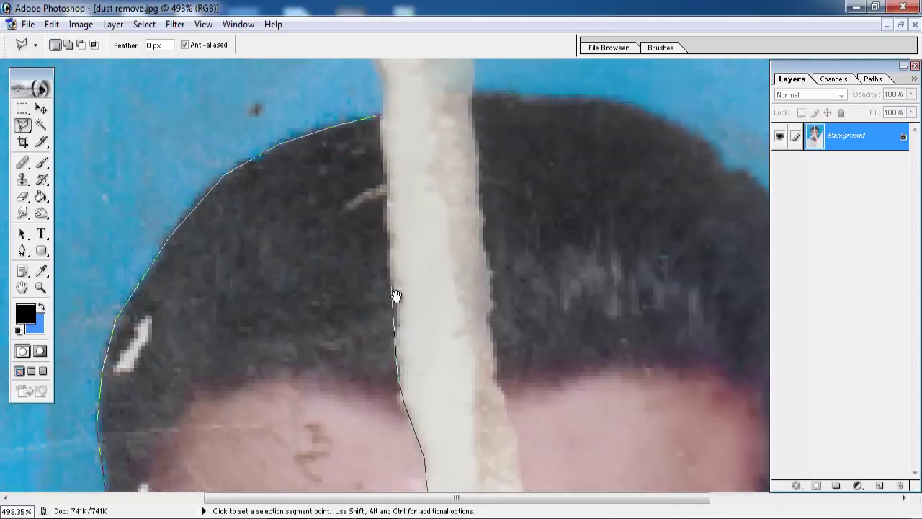
drag(360, 130, 416, 380)
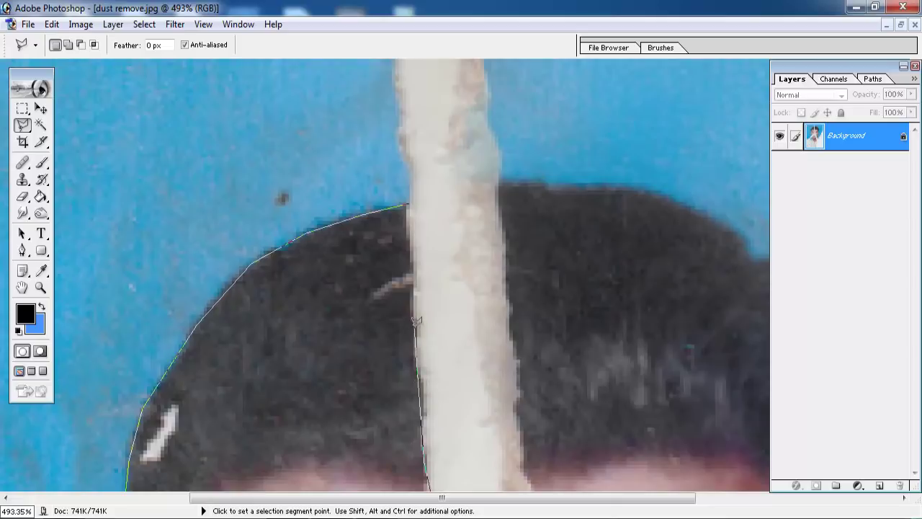
click(409, 202)
right_click(352, 266)
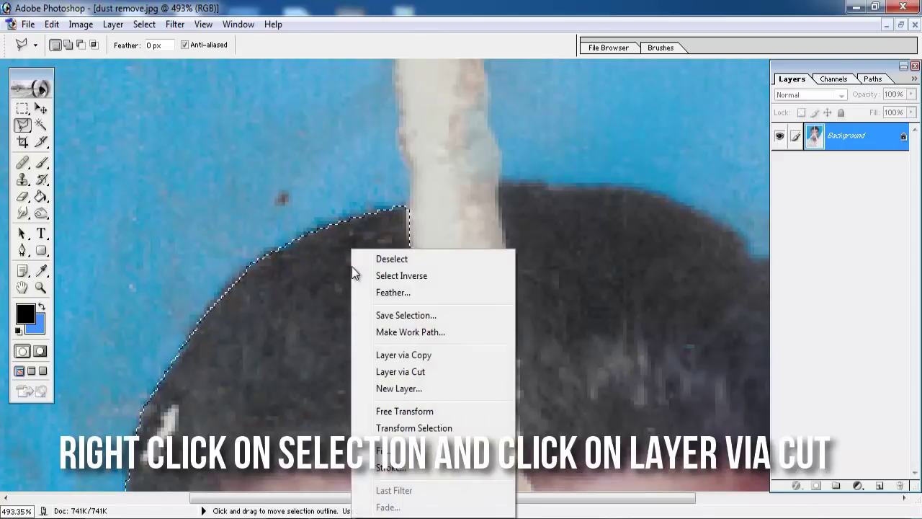
Cut the left head selection onto Layer 1 and return to the Background layer
click(397, 368)
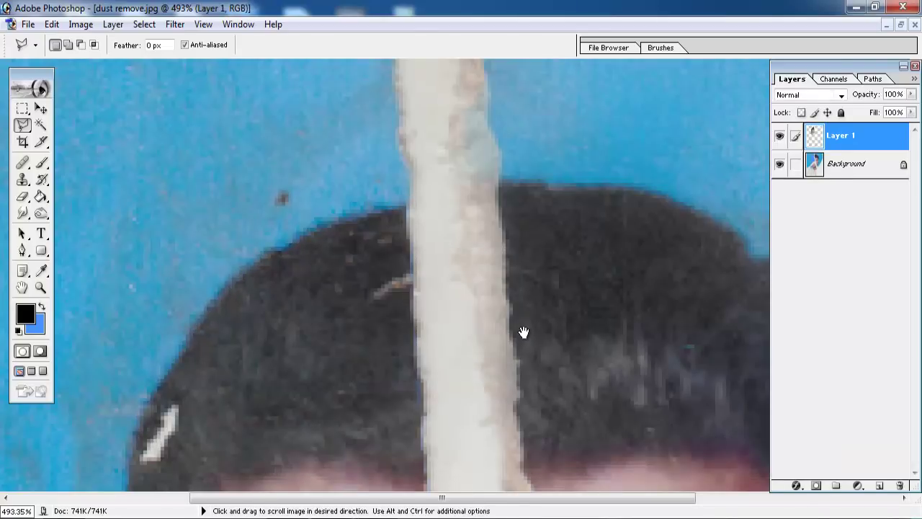
mouse_move(523, 332)
mouse_down()
mouse_move(377, 259)
mouse_move(319, 198)
mouse_up()
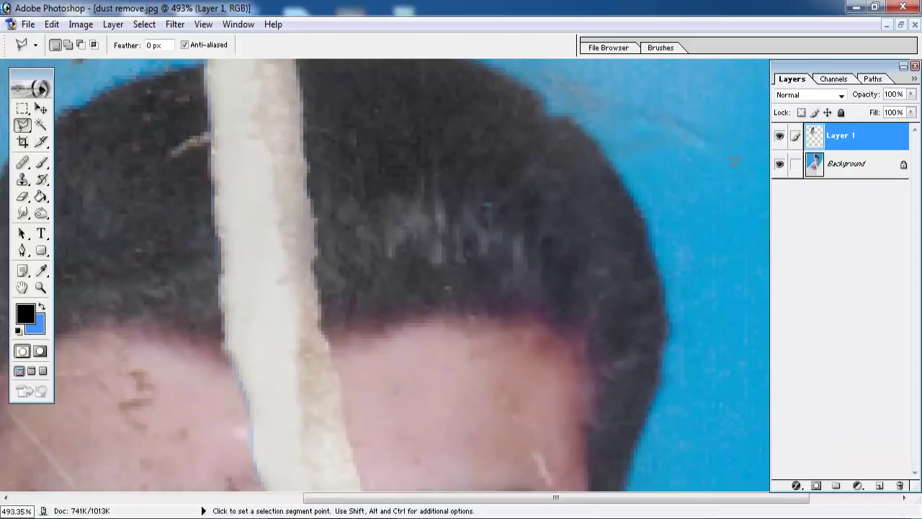
click(864, 165)
drag(355, 258, 380, 323)
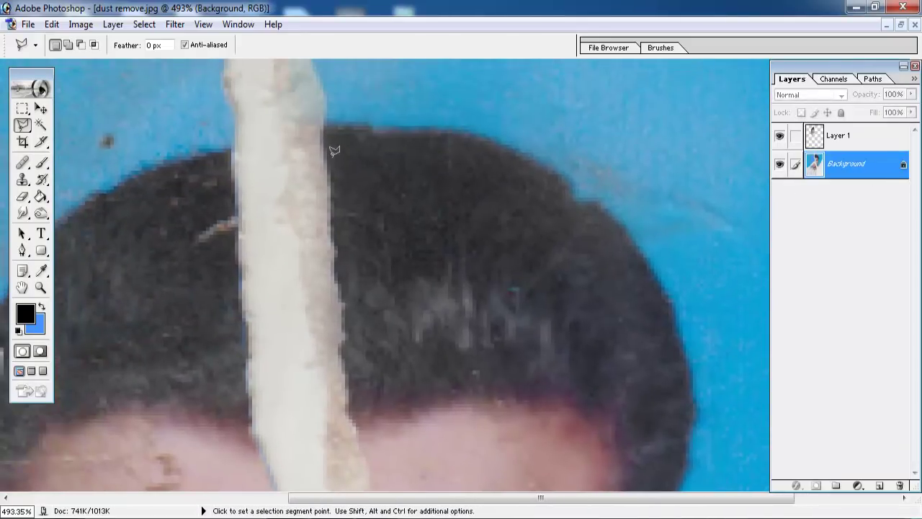
Outline the right side from the tear's edge down past the jawline and around the neck
click(330, 180)
click(343, 357)
scroll(351, 425, down, 3)
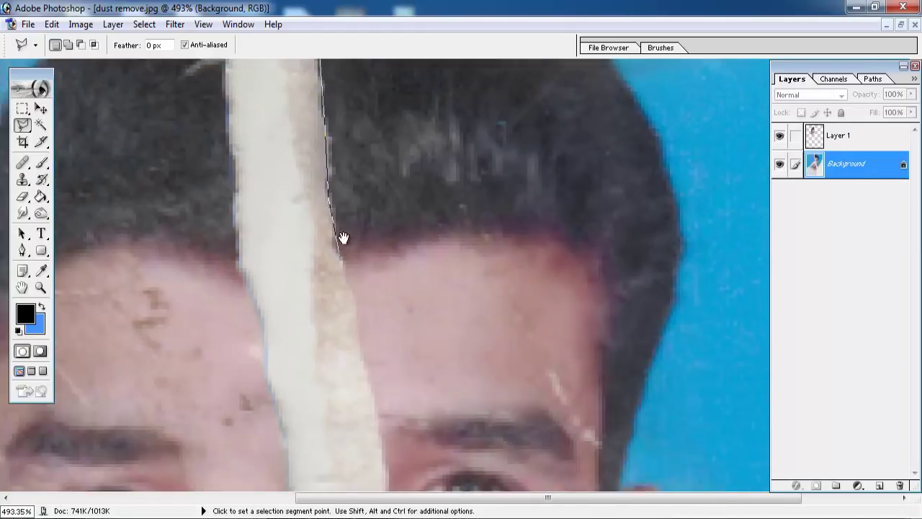
click(349, 243)
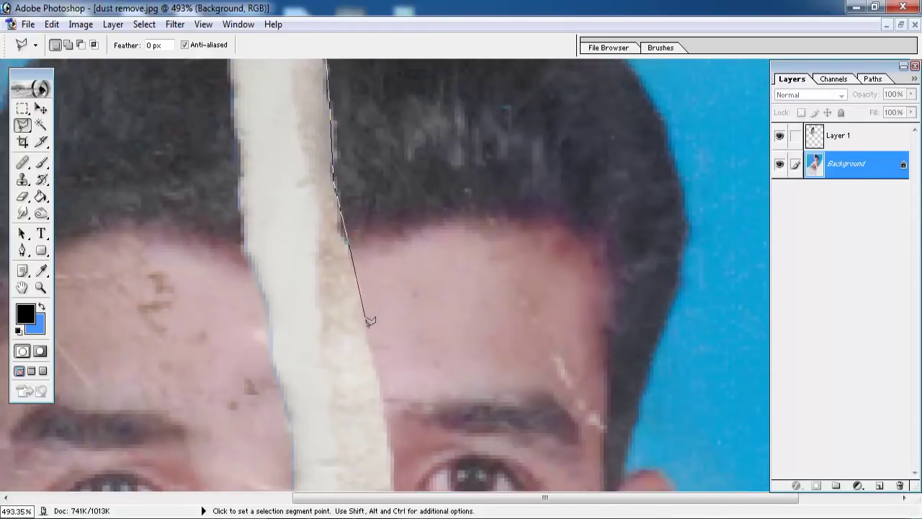
scroll(386, 443, down, 4)
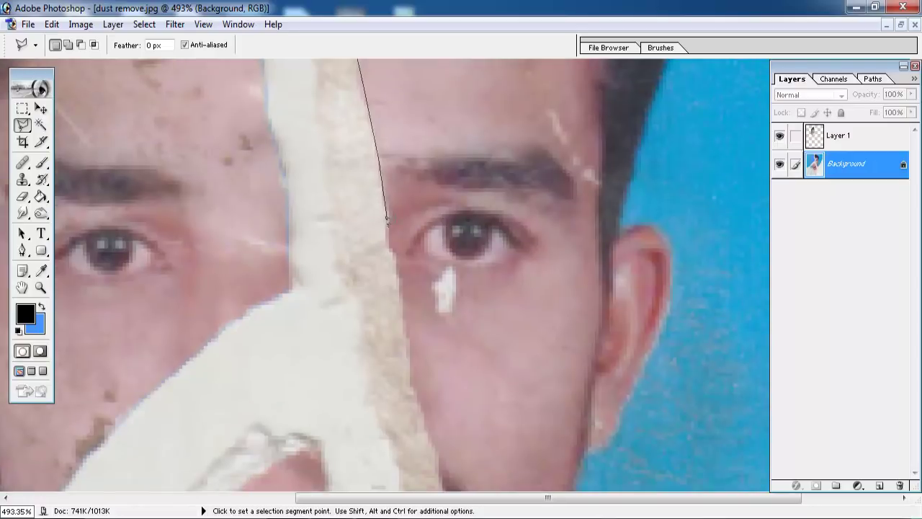
click(418, 414)
scroll(417, 414, down, 3)
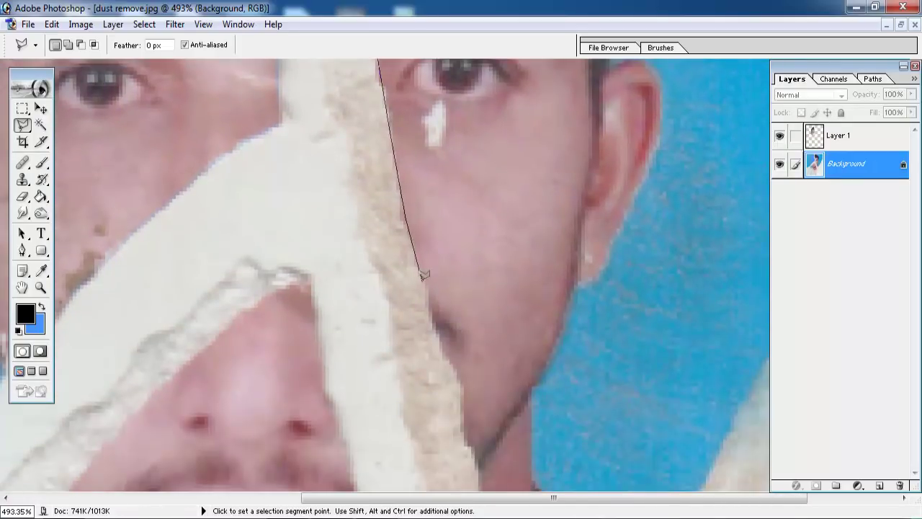
click(432, 333)
scroll(452, 334, down, 3)
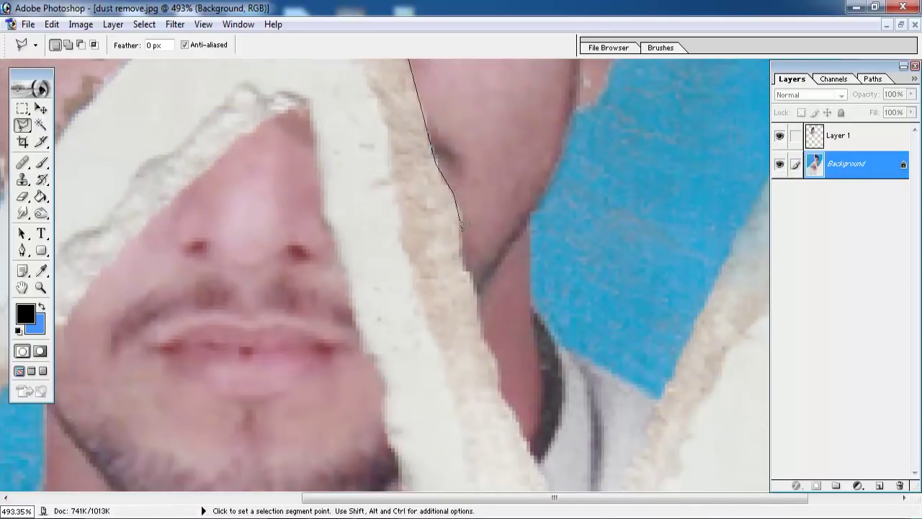
scroll(521, 431, down, 3)
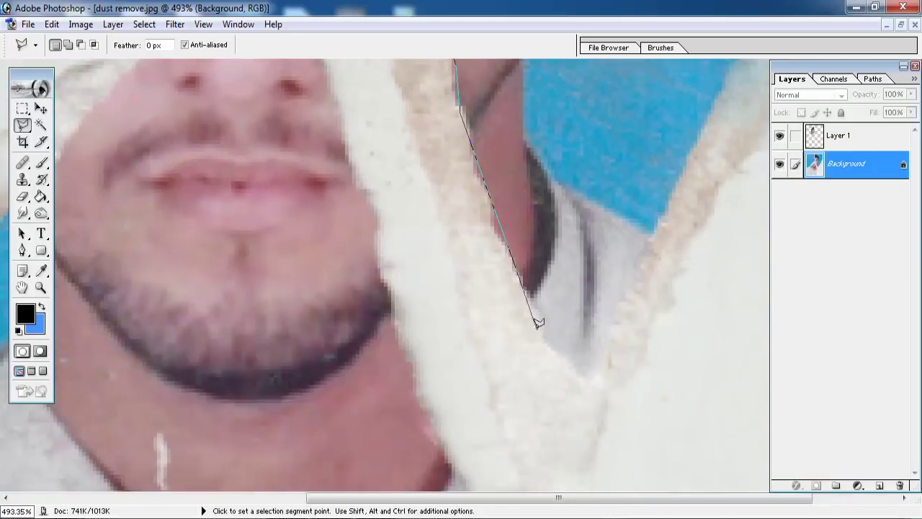
click(592, 374)
double_click(539, 167)
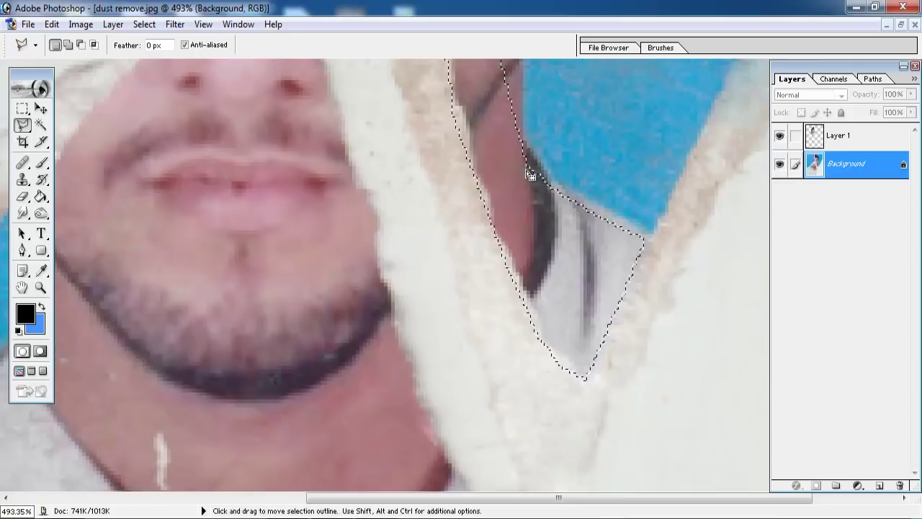
scroll(517, 206, up, 1)
scroll(517, 206, up, 3)
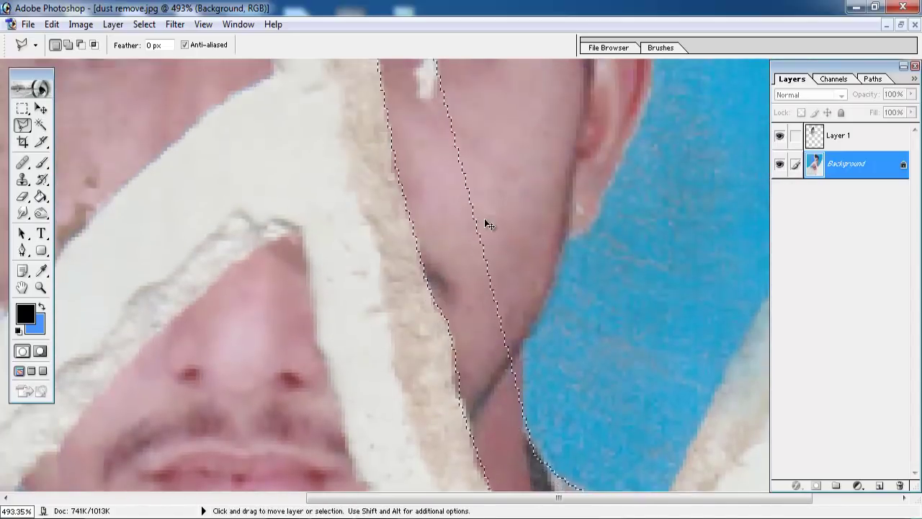
Add the right cheek, ear and top of the hair to the selection
click(68, 45)
scroll(507, 263, down, 1)
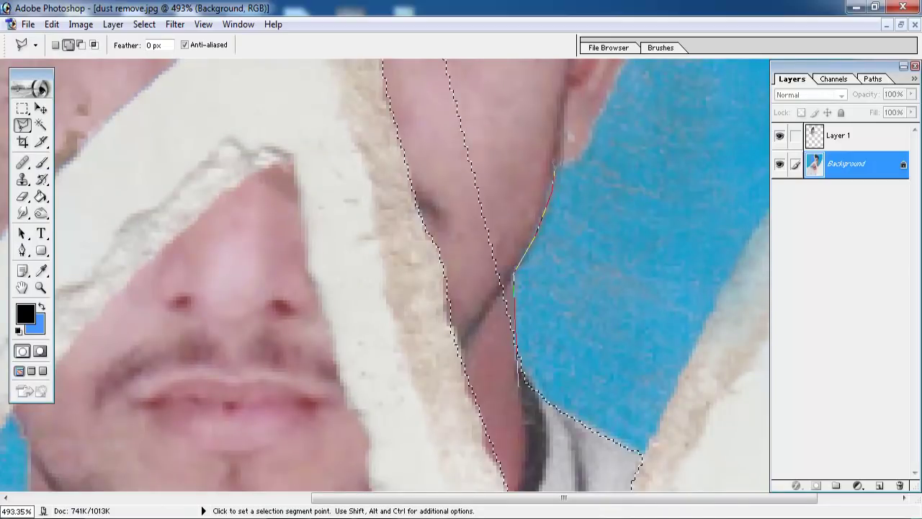
drag(555, 164, 504, 294)
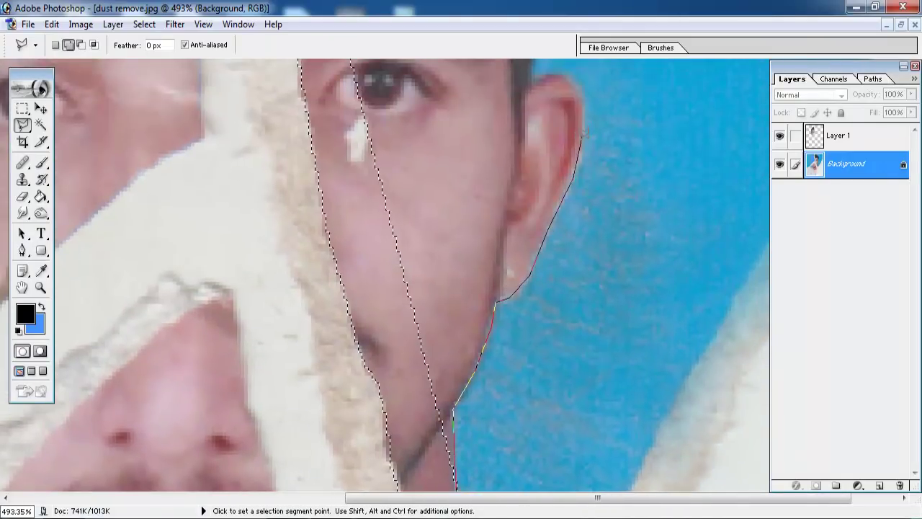
drag(582, 134, 567, 387)
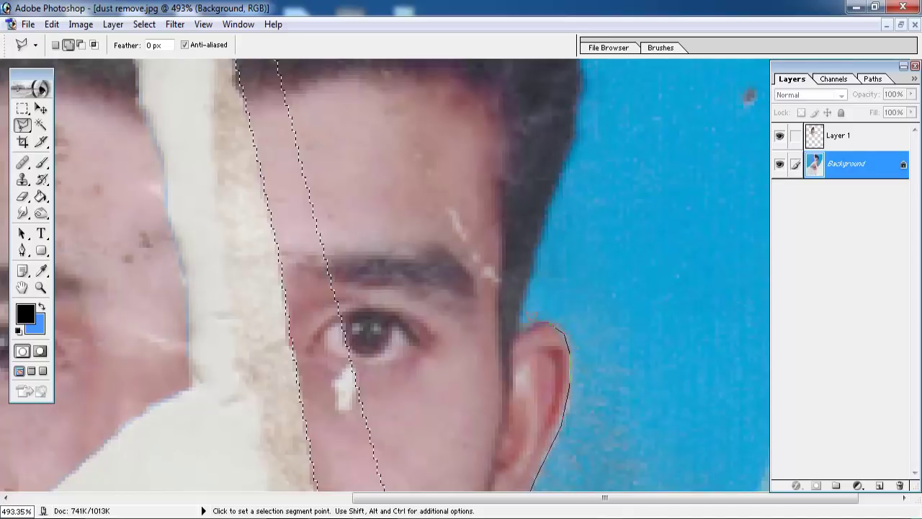
drag(532, 253, 497, 404)
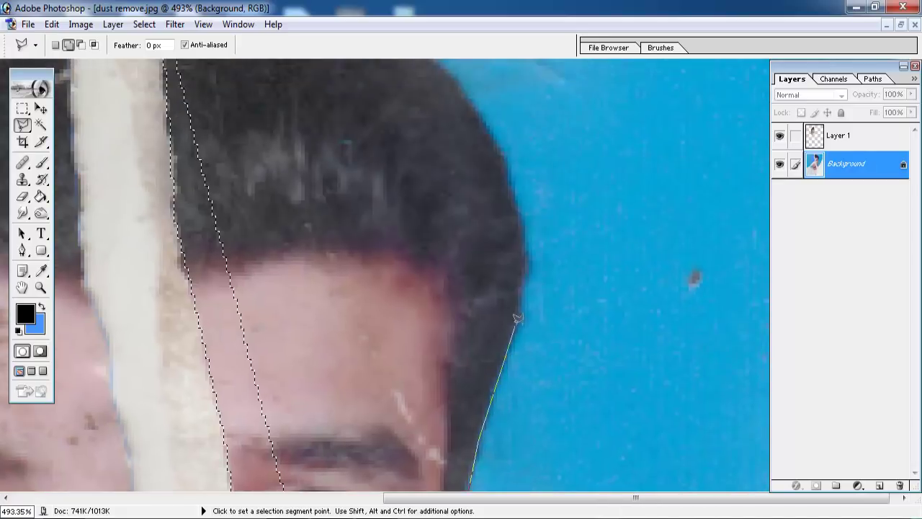
drag(529, 238, 574, 458)
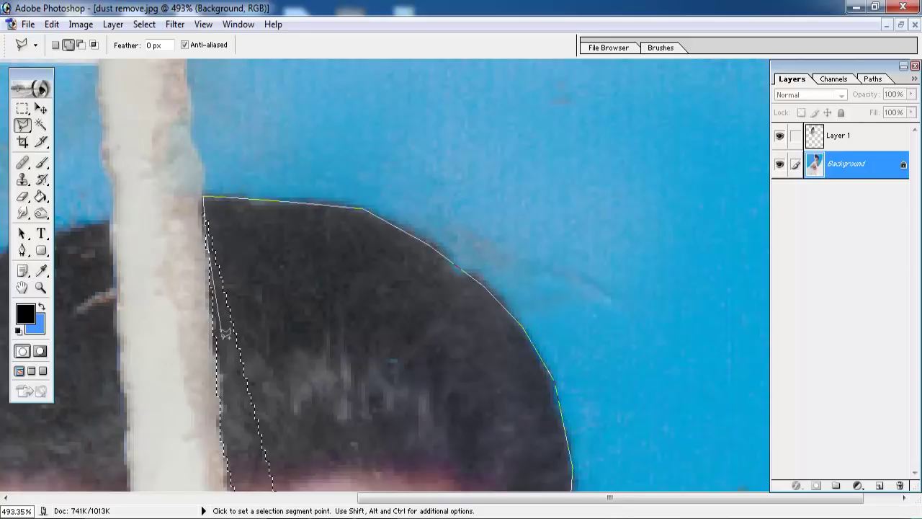
scroll(209, 227, down, 3)
scroll(302, 216, down, 3)
scroll(324, 213, down, 3)
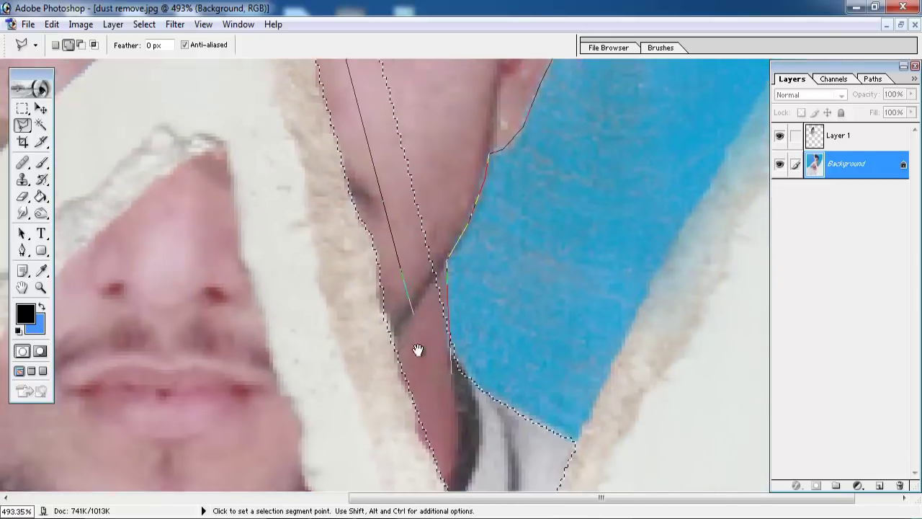
scroll(420, 304, up, 5)
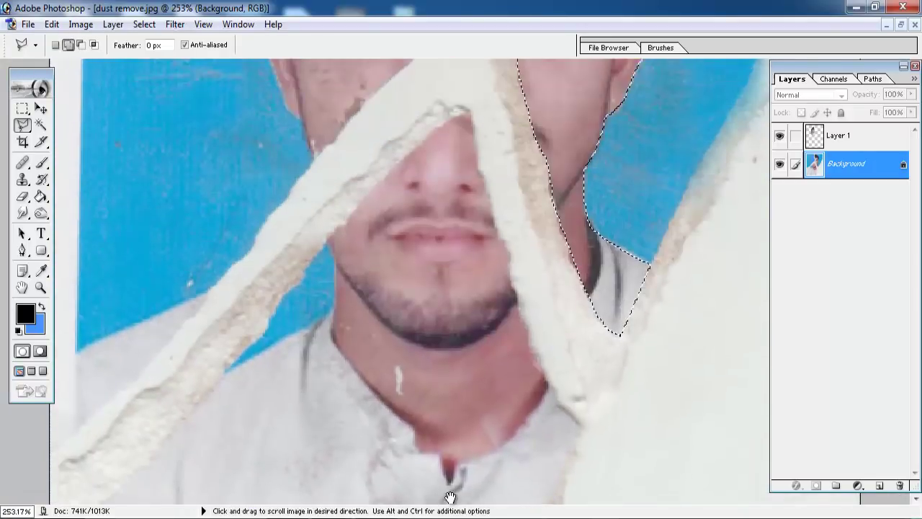
scroll(396, 374, up, 3)
scroll(432, 353, up, 2)
scroll(504, 273, up, 1)
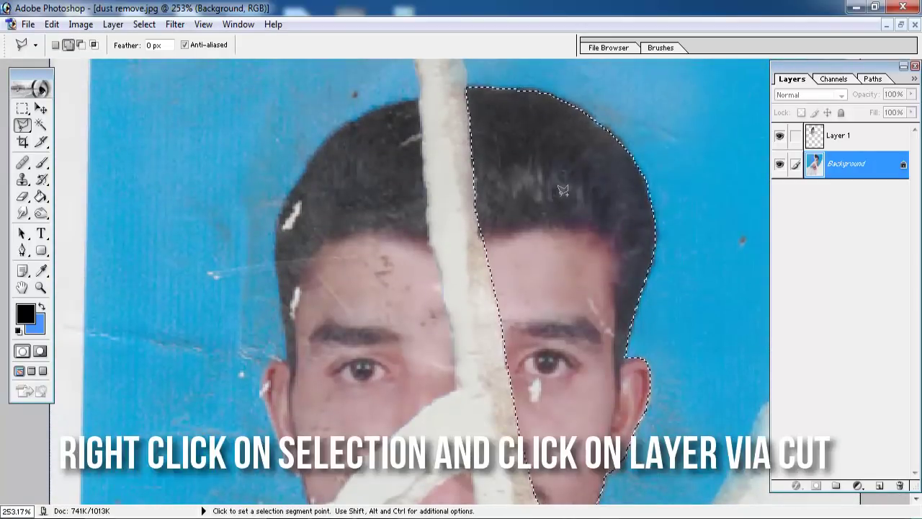
right_click(560, 195)
Cut the right face selection onto Layer 2 and return to the Background layer
click(609, 321)
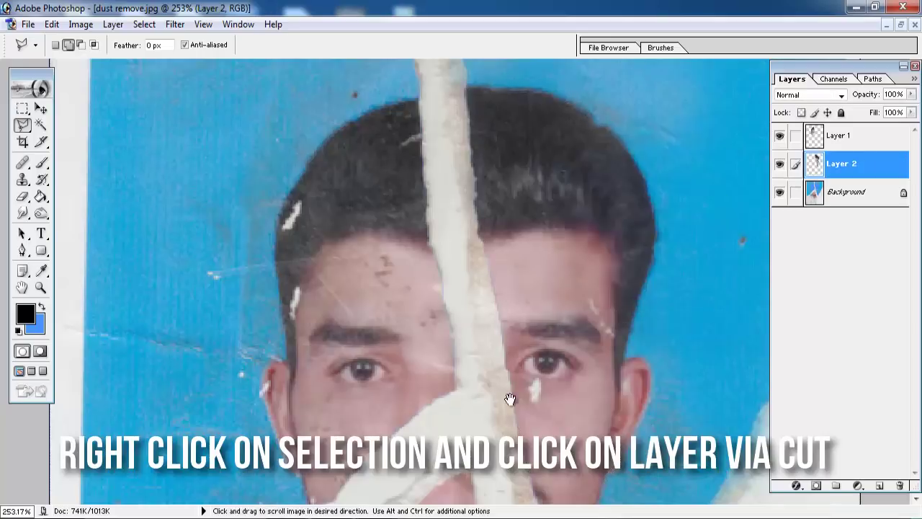
scroll(508, 396, down, 5)
click(865, 199)
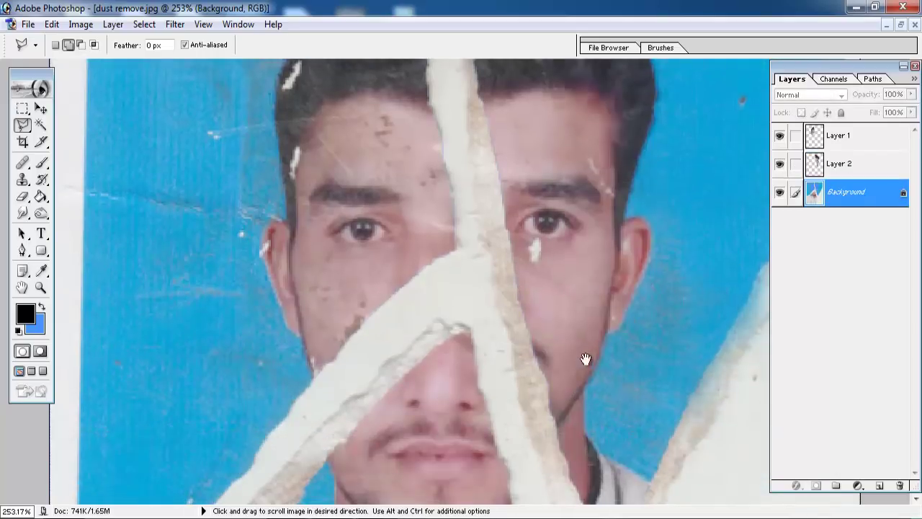
drag(584, 360, 613, 144)
alt+scroll(572, 280, up, 2)
alt+scroll(571, 279, up, 1)
scroll(572, 274, down, 2)
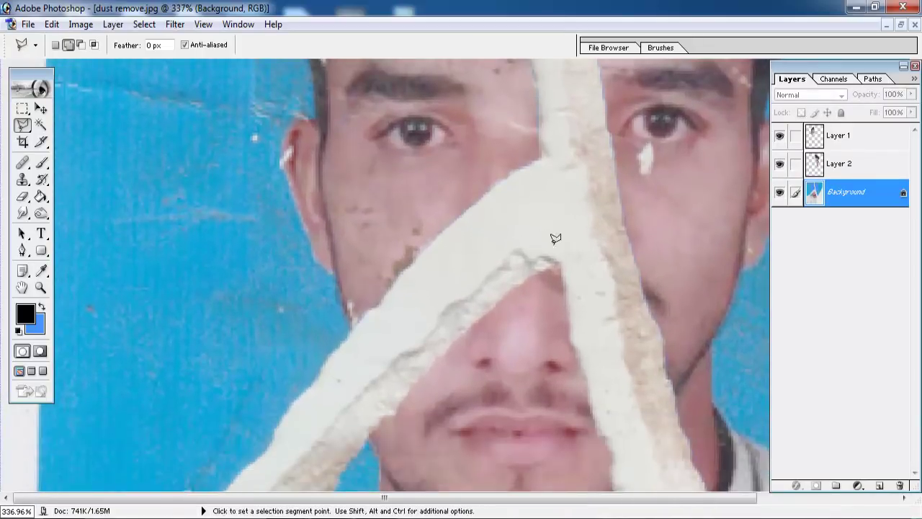
Outline the lower face piece along the diagonal tear down to the shirt's bottom left
click(557, 262)
click(514, 286)
click(423, 369)
scroll(358, 448, down, 5)
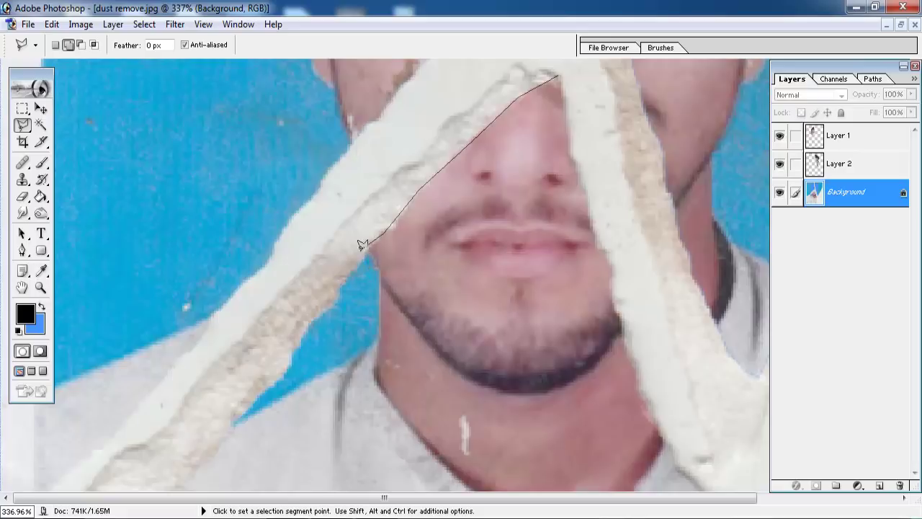
click(226, 429)
scroll(227, 428, down, 7)
click(56, 358)
scroll(53, 482, down, 5)
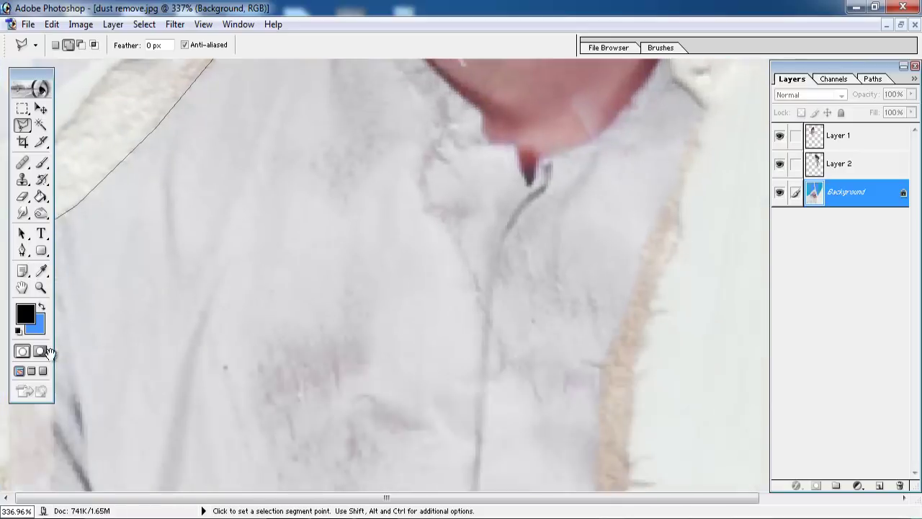
click(52, 469)
Finish the outline along the shirt bottom and neck edge, then cut it onto Layer 3
click(602, 469)
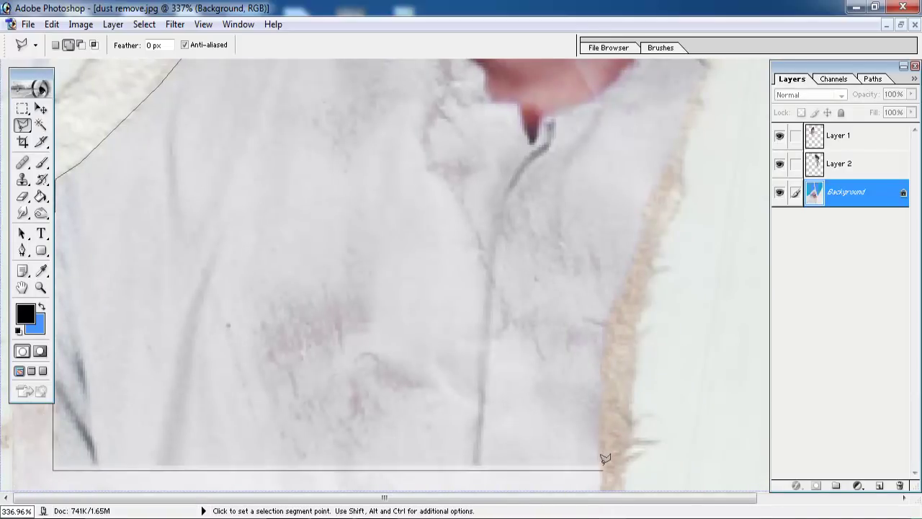
click(598, 418)
click(603, 324)
scroll(652, 202, up, 4)
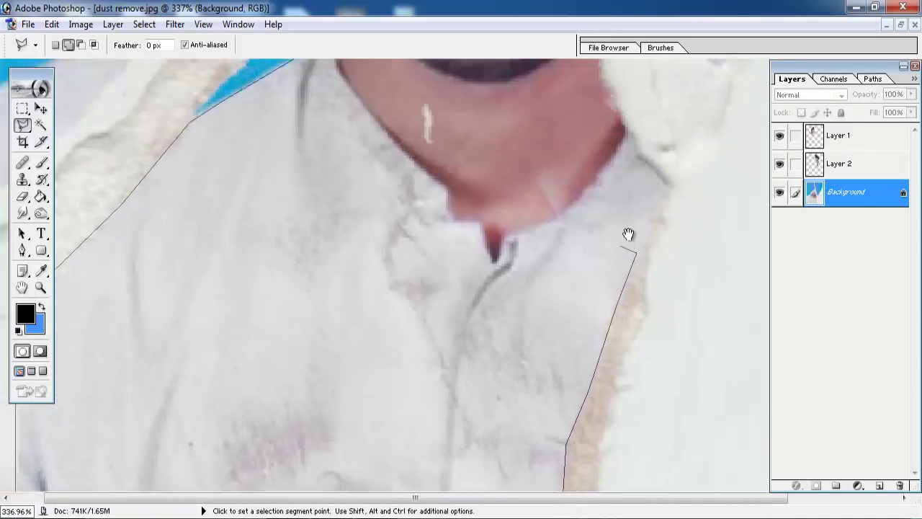
click(661, 210)
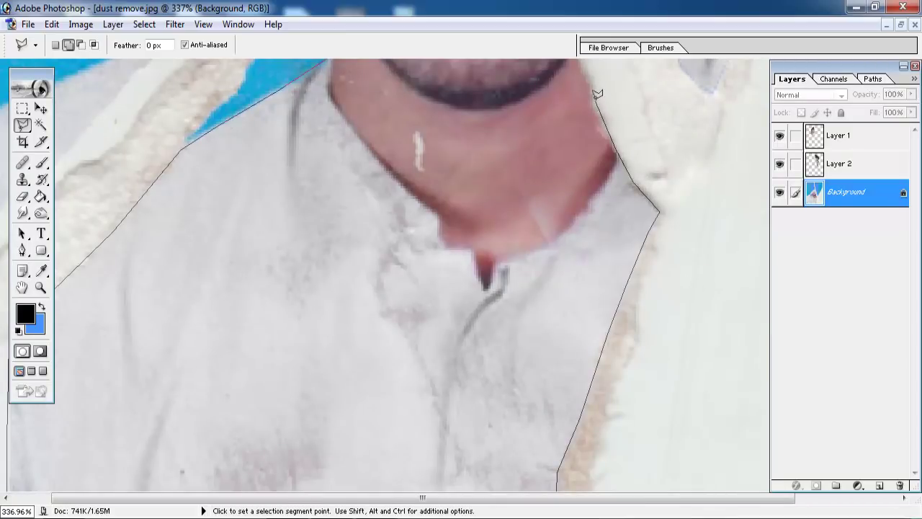
drag(597, 93, 613, 268)
drag(597, 165, 612, 317)
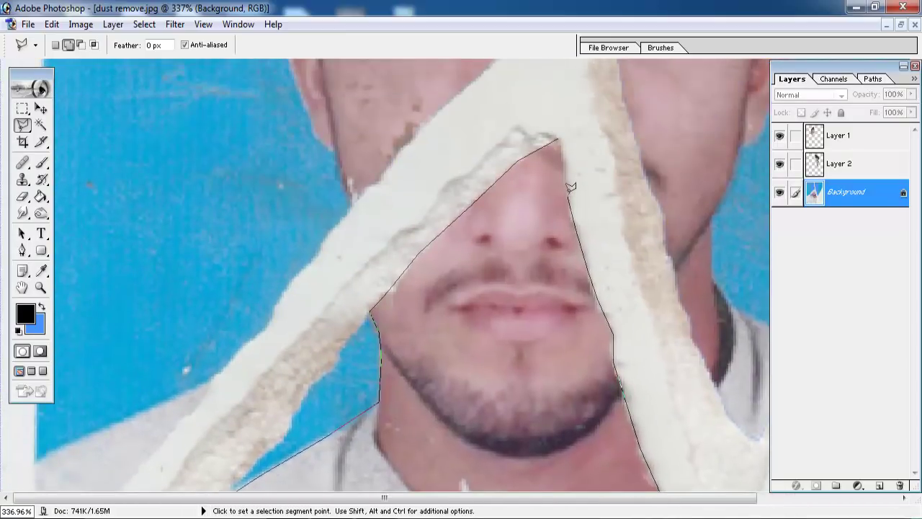
click(563, 131)
right_click(533, 228)
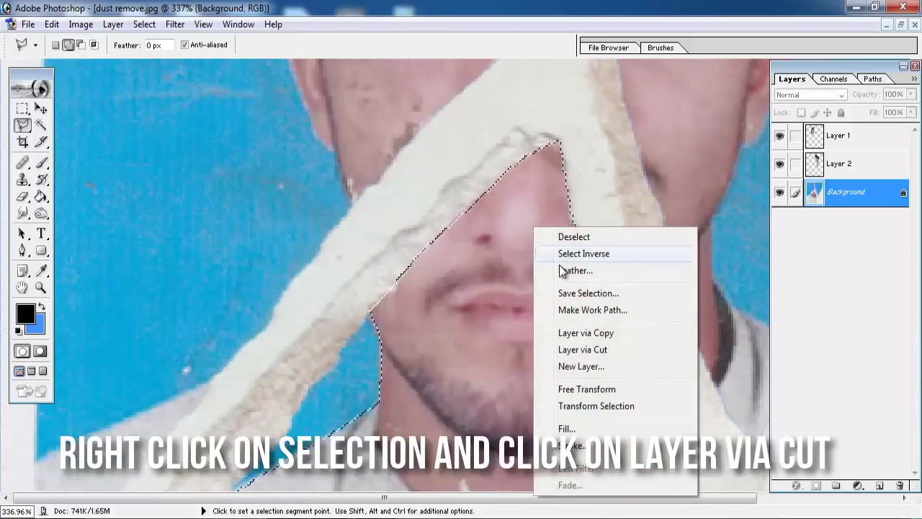
click(582, 349)
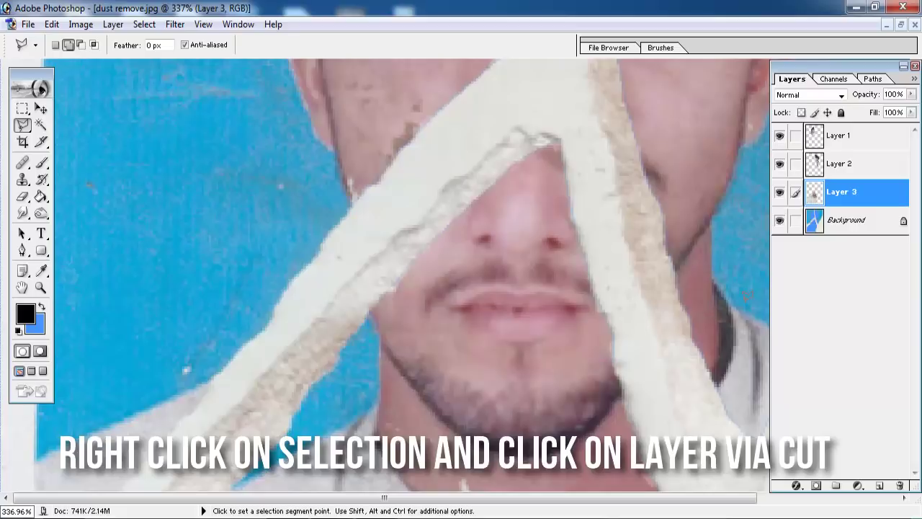
key(ctrl+0)
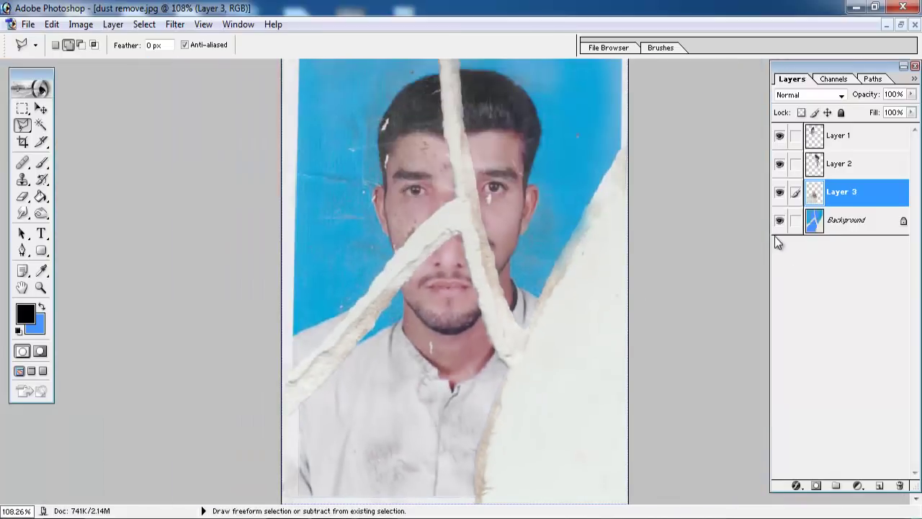
alt+click(779, 220)
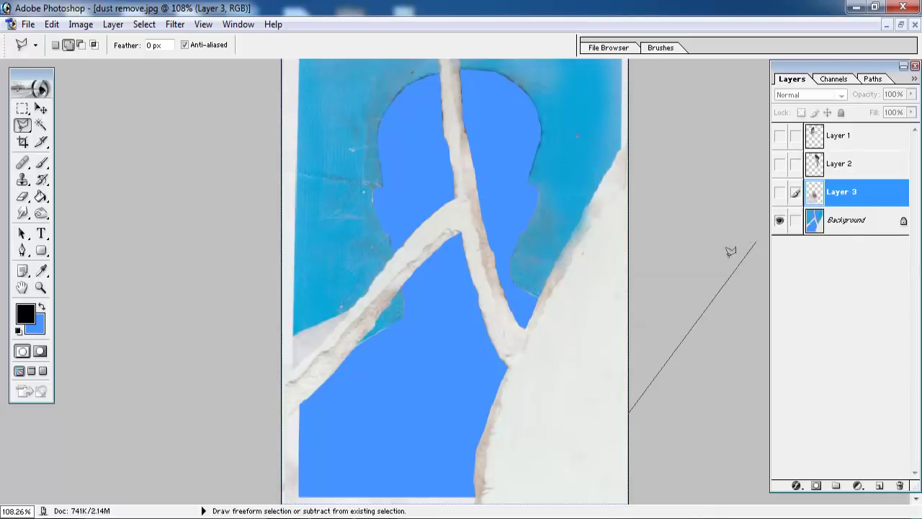
key(Escape)
alt+click(779, 220)
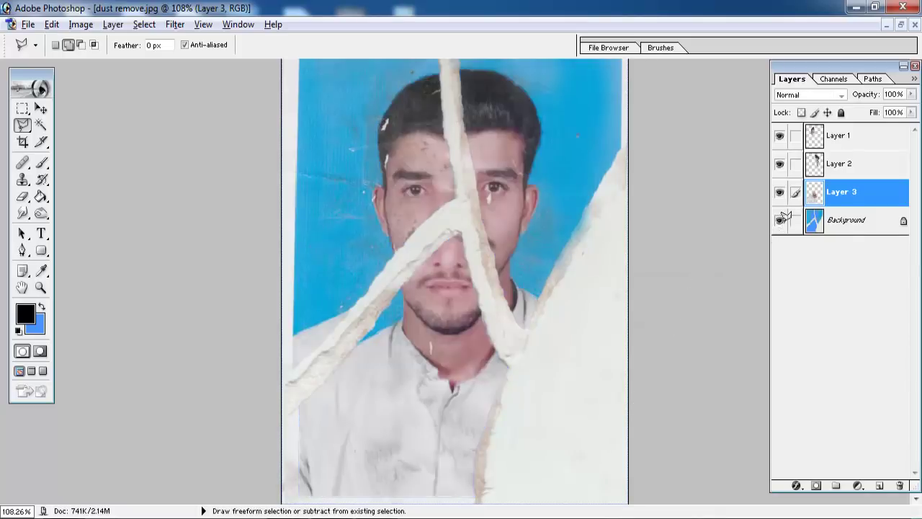
right_click(787, 214)
Hide and delete the original Background layer
click(785, 216)
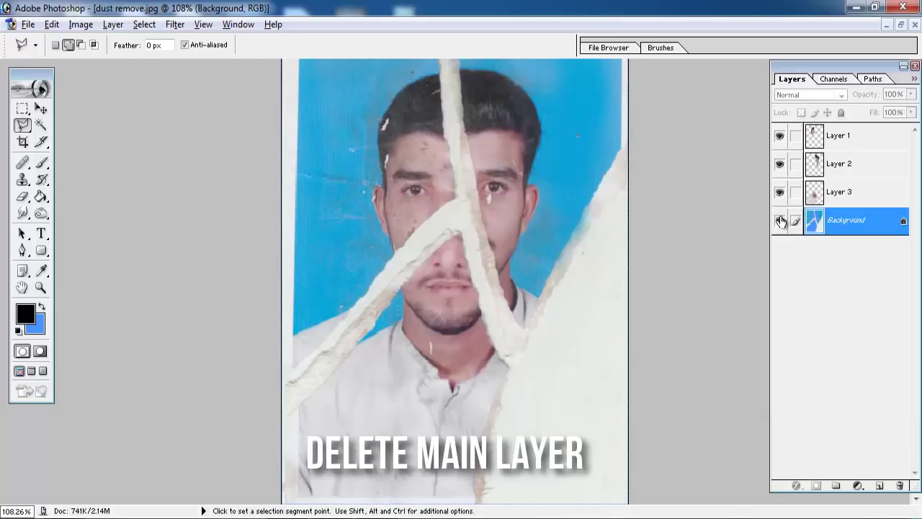
click(779, 220)
right_click(849, 220)
click(843, 283)
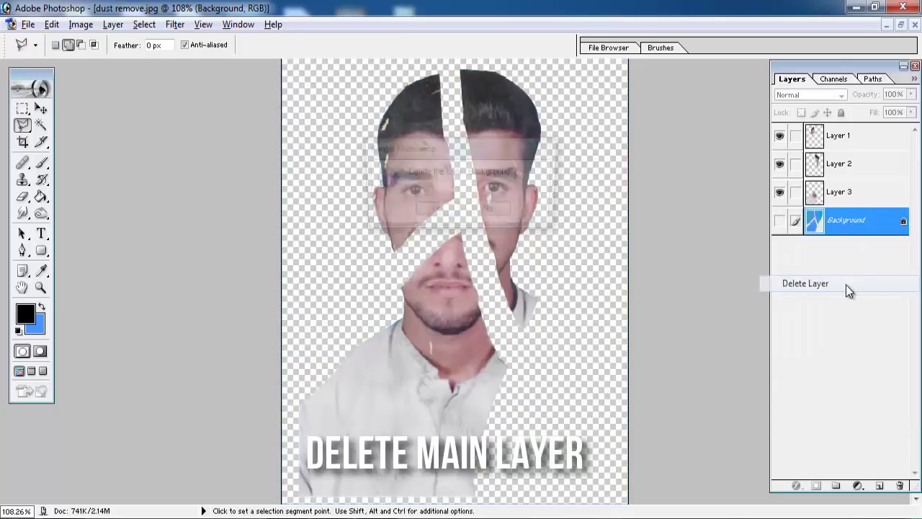
click(435, 212)
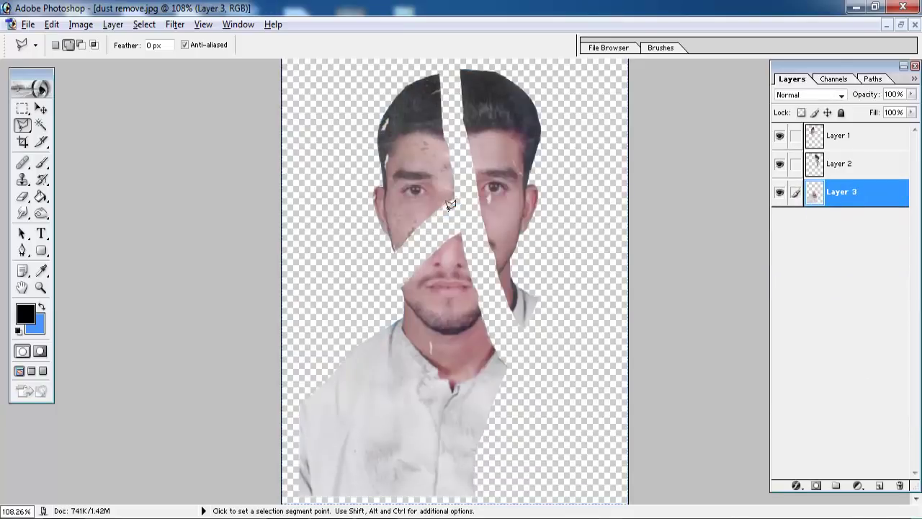
Add a new layer, fill it blue with the Paint Bucket, and place it beneath the face pieces
click(879, 486)
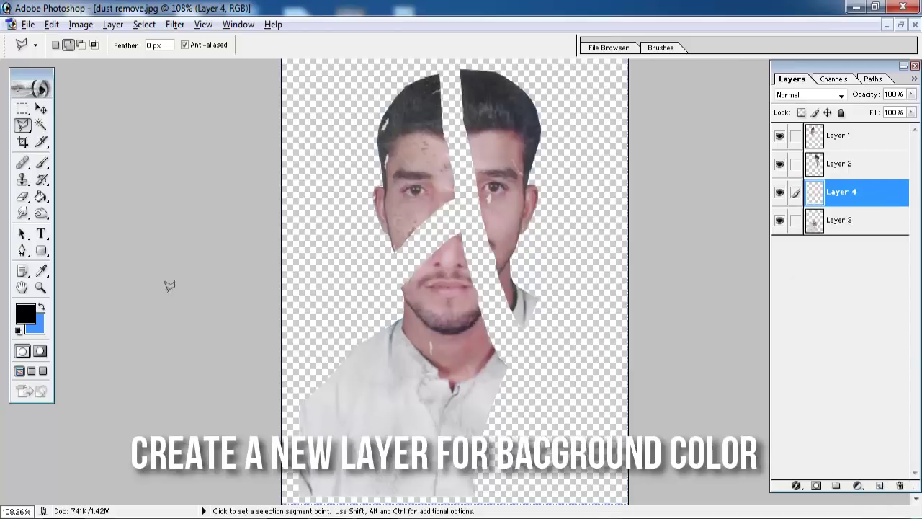
click(41, 307)
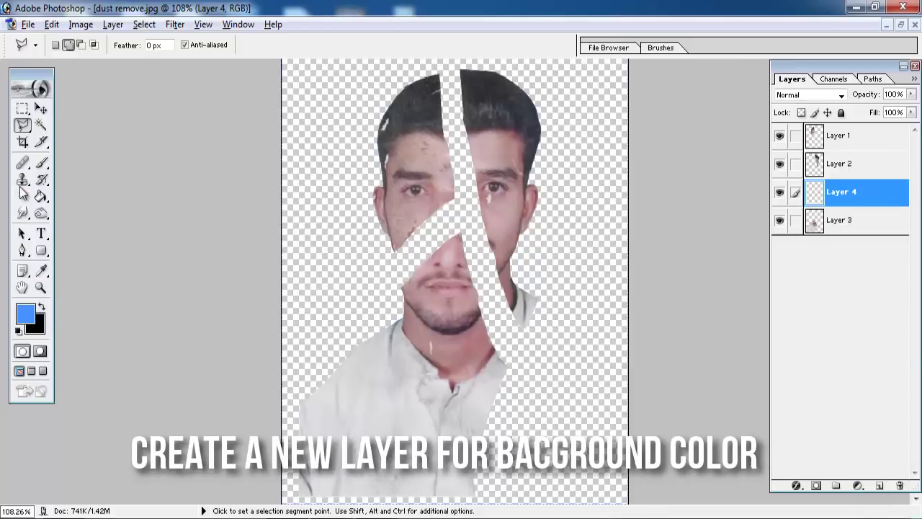
click(41, 197)
click(317, 193)
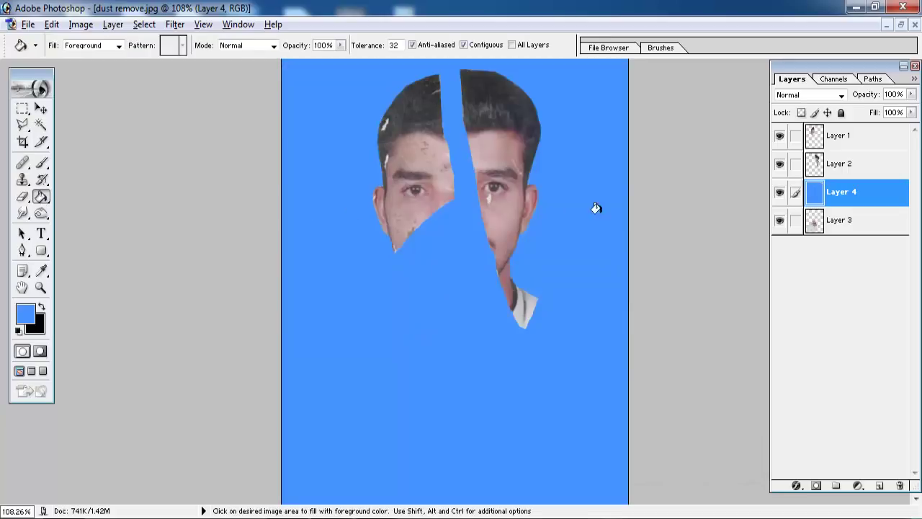
drag(840, 206, 859, 236)
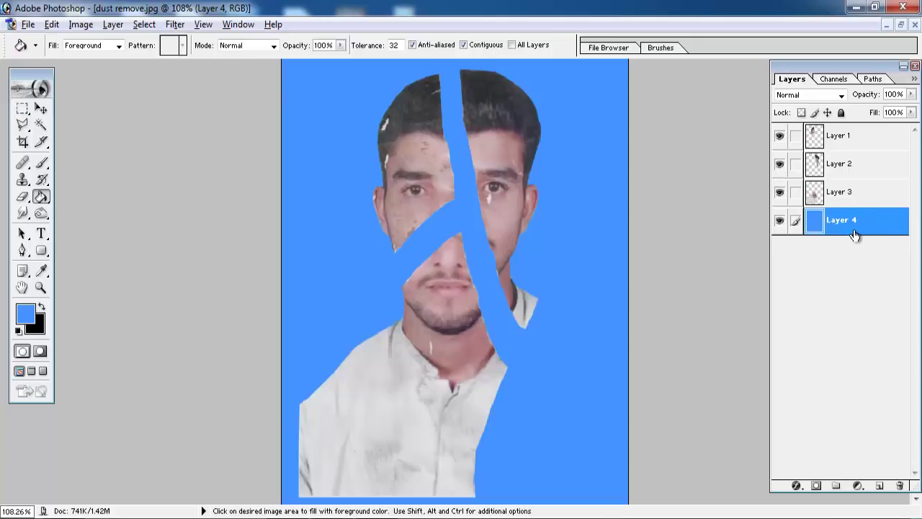
click(41, 108)
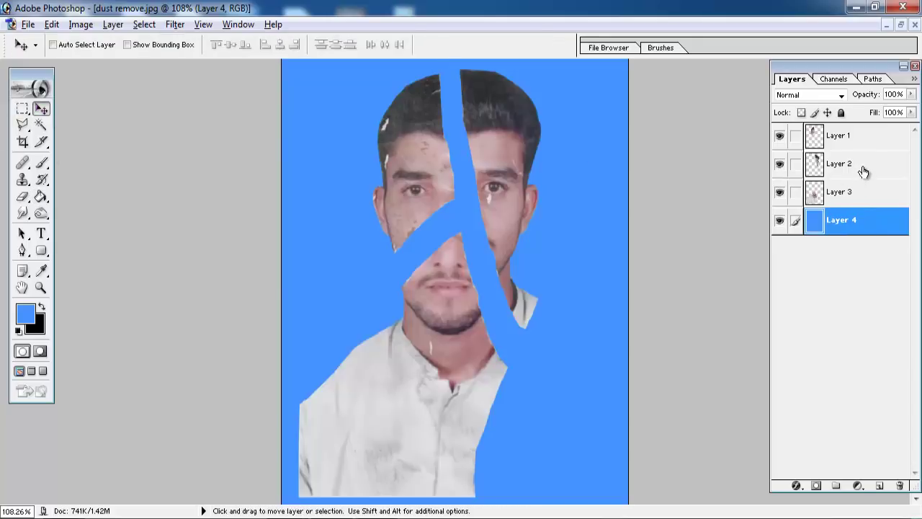
Move the Layer 1 left face piece right toward the right half
click(861, 144)
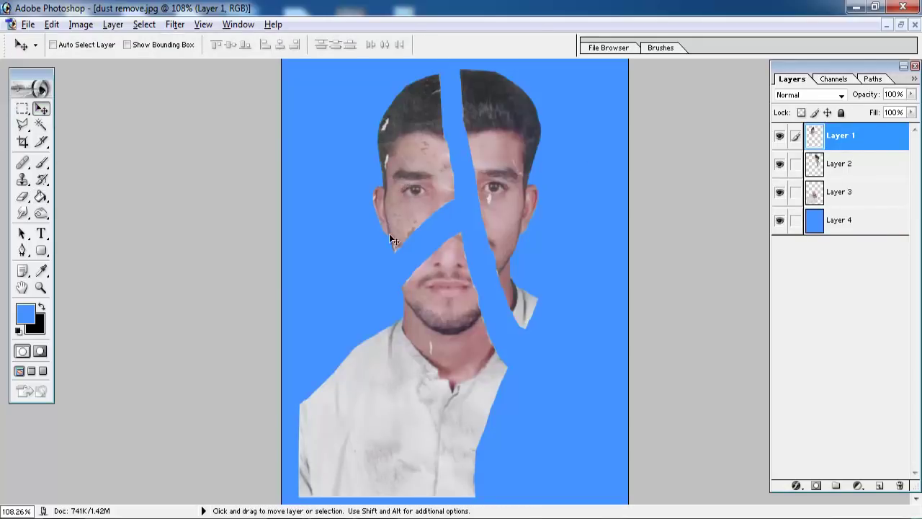
scroll(382, 190, up, 2)
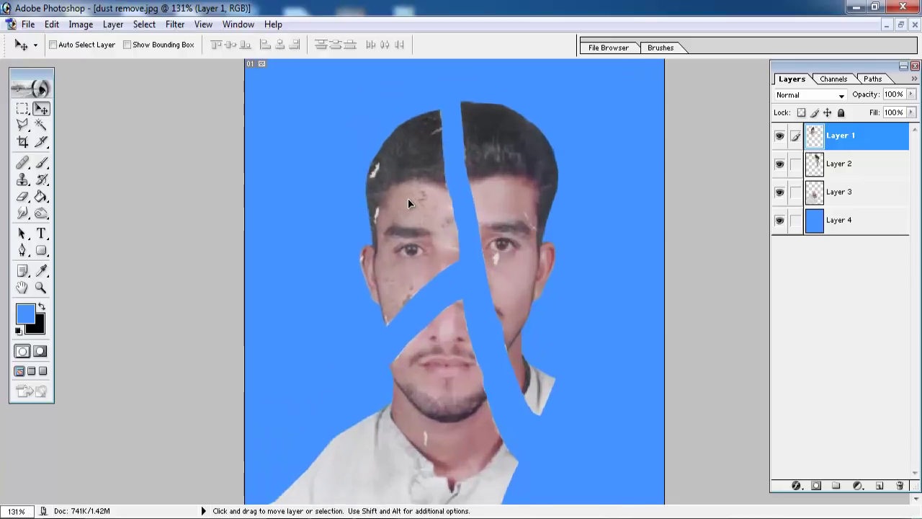
drag(408, 199, 429, 193)
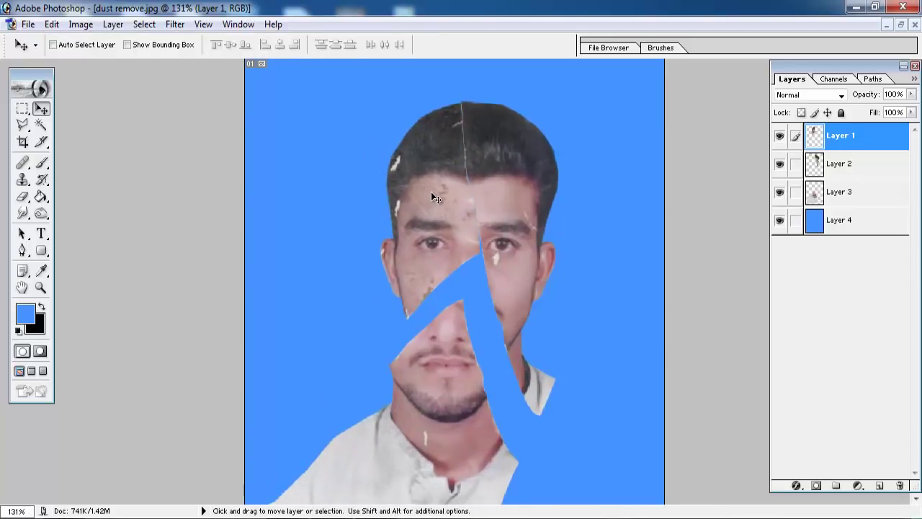
key(Right)
key(Right)
Move the Layer 3 lower face piece up and nudge it until the diagonal crack narrows
click(832, 193)
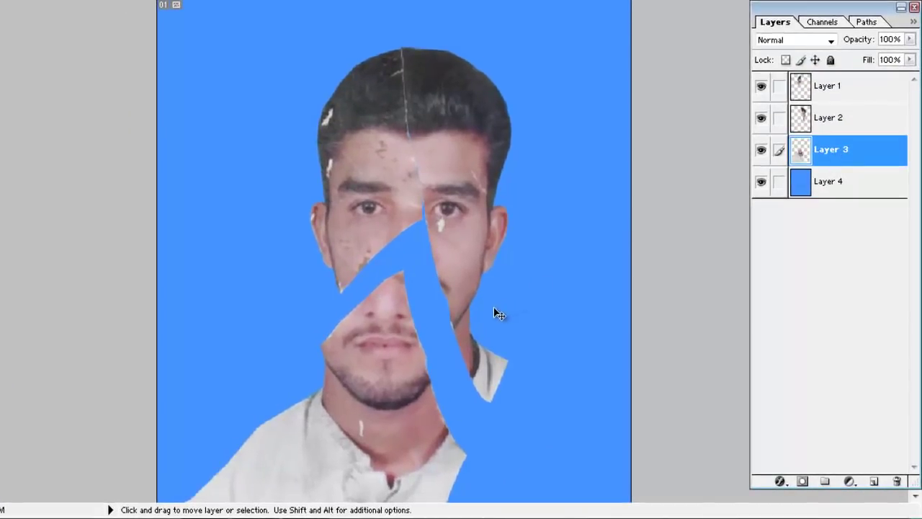
drag(380, 376, 400, 325)
key(Right)
key(Right)
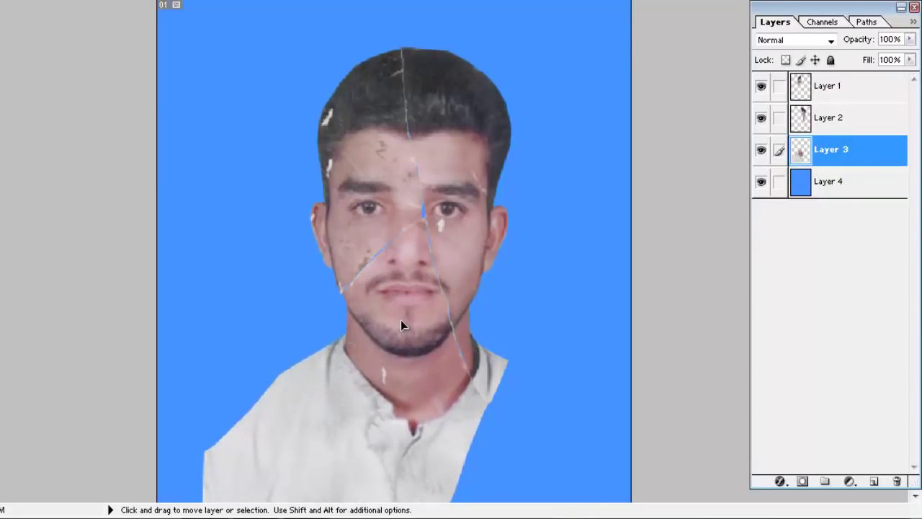
key(Left)
key(Left)
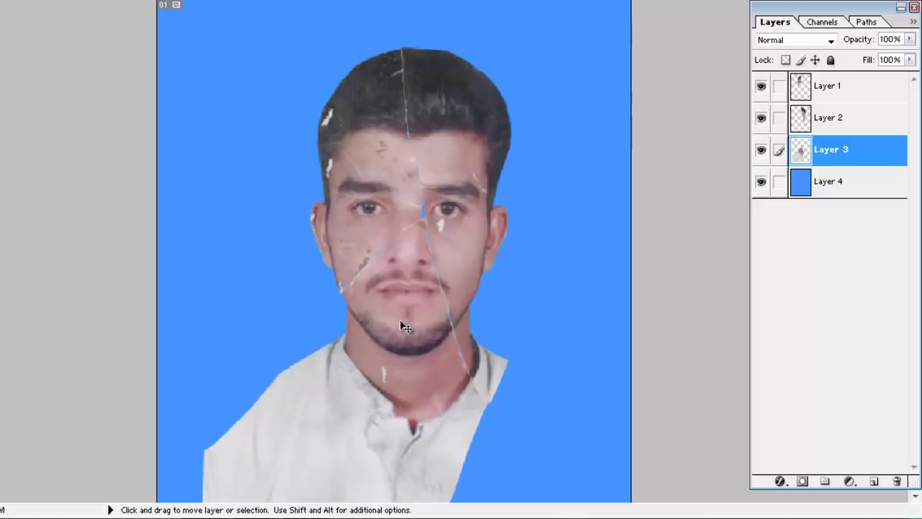
key(ctrl+plus)
drag(418, 353, 422, 179)
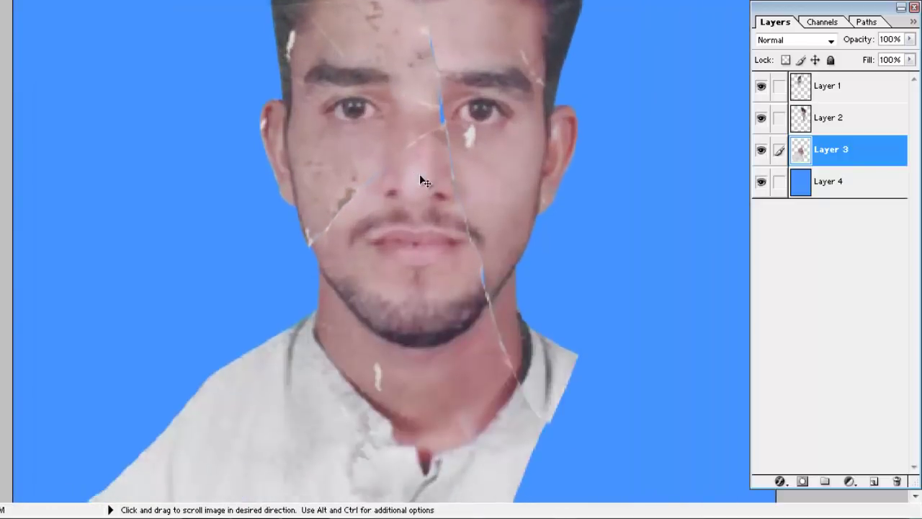
key(ctrl+plus)
drag(540, 377, 310, 57)
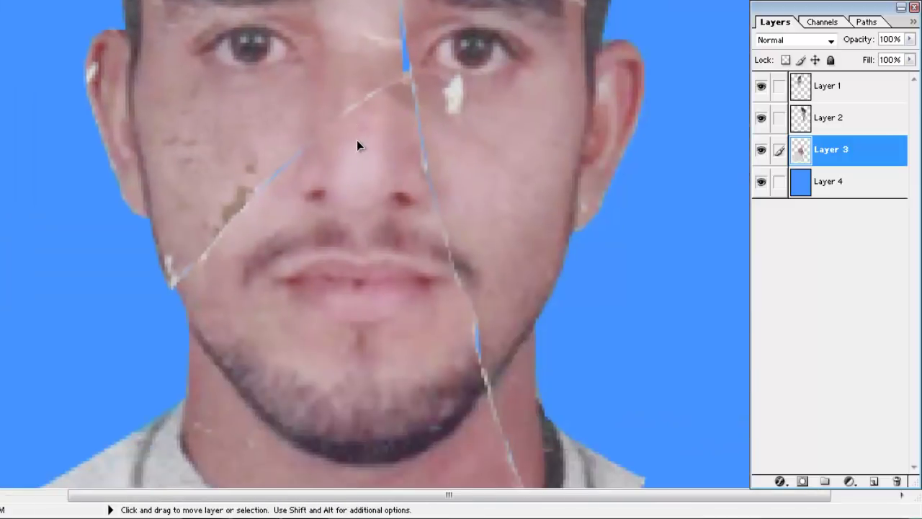
key(Down)
key(Down)
drag(355, 149, 348, 152)
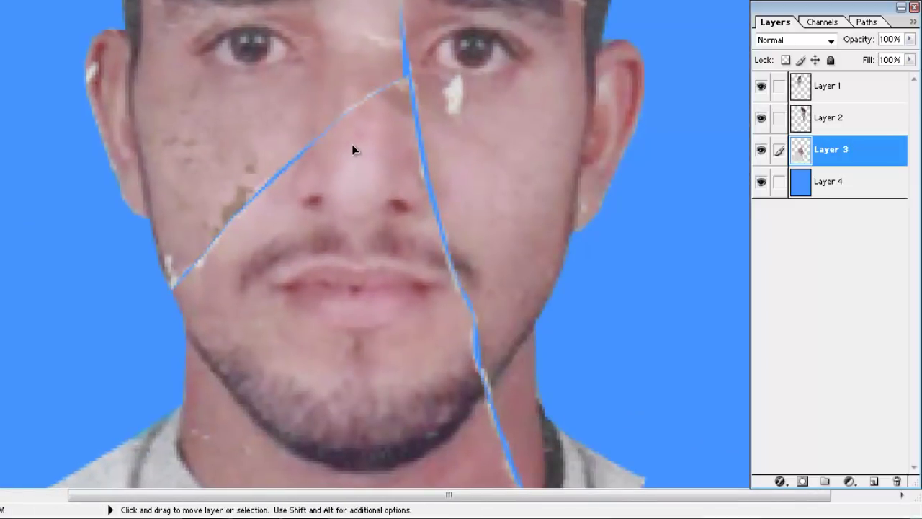
key(Up)
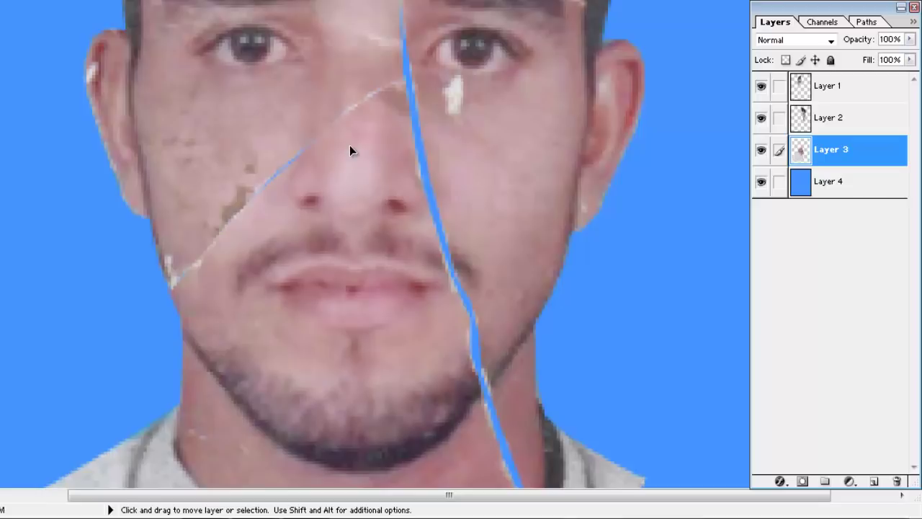
Rotate the Layer 2 face piece slightly around a pivot at the top of the head and commit
ctrl+click(510, 201)
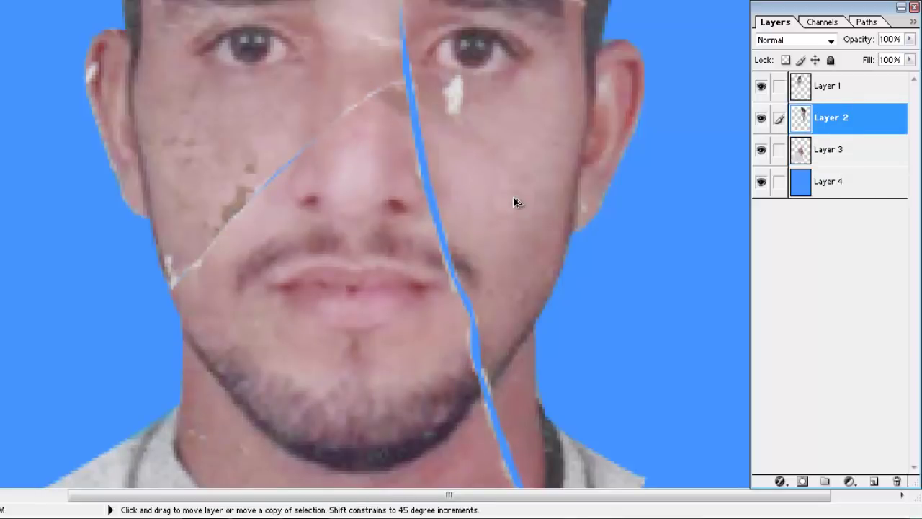
key(ctrl+minus)
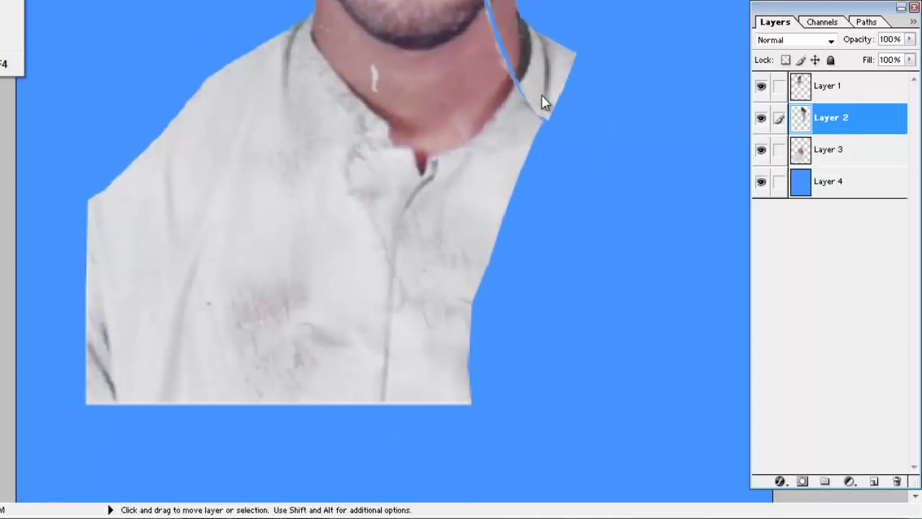
mouse_move(545, 99)
mouse_down()
mouse_move(540, 154)
mouse_move(592, 212)
mouse_up()
key(ctrl+t)
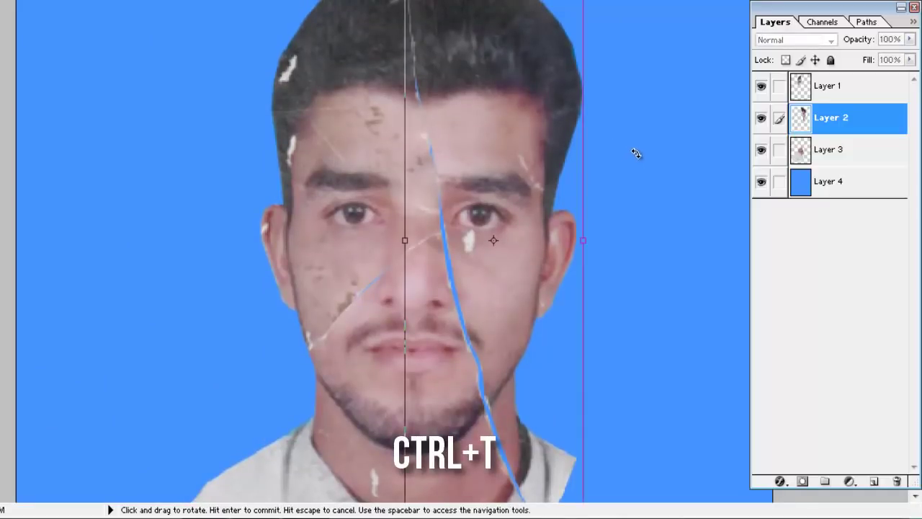
key(ctrl+minus)
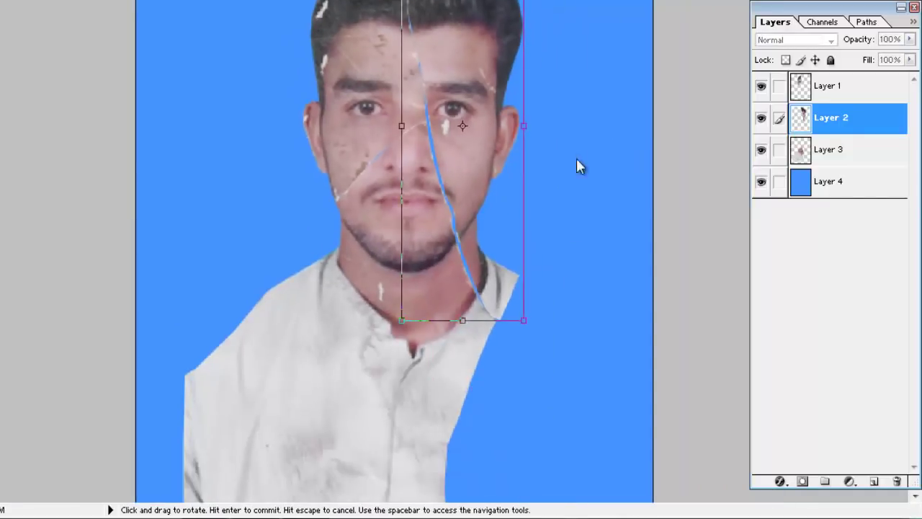
drag(576, 160, 569, 223)
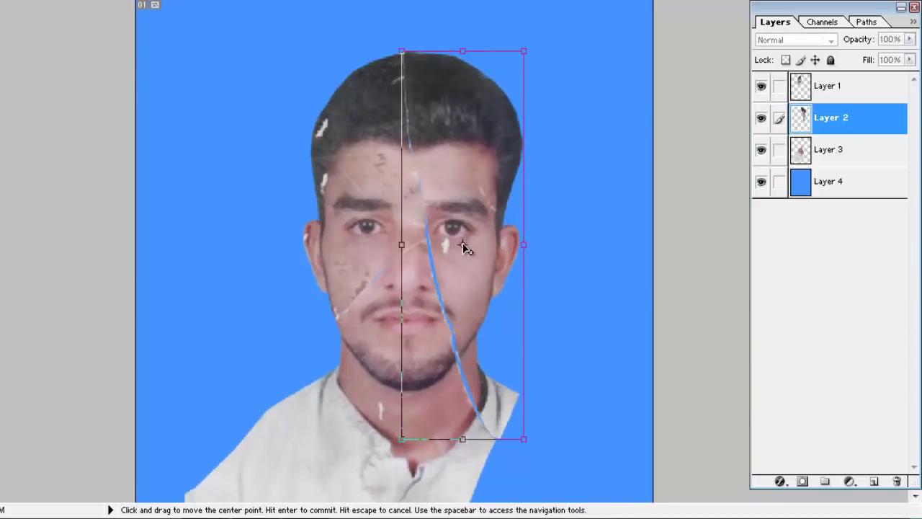
drag(425, 137, 409, 75)
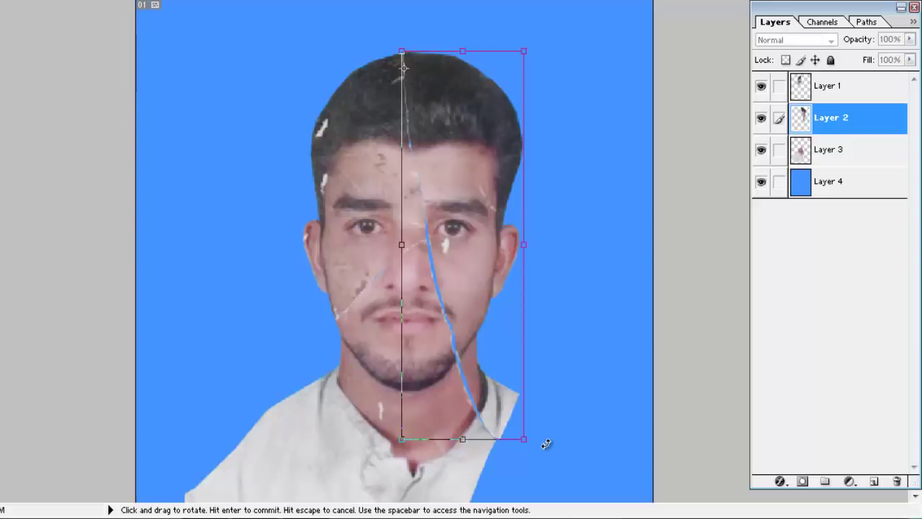
drag(546, 443, 543, 442)
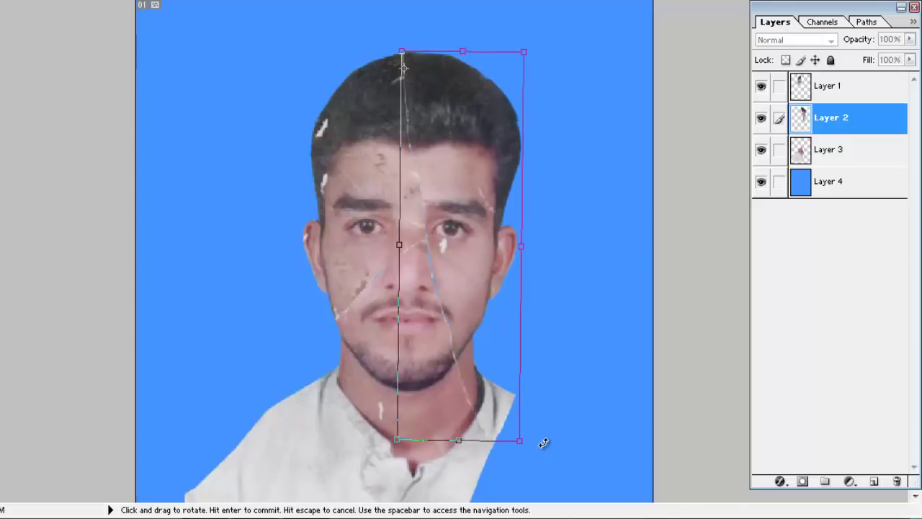
key(Return)
scroll(507, 317, down, 3)
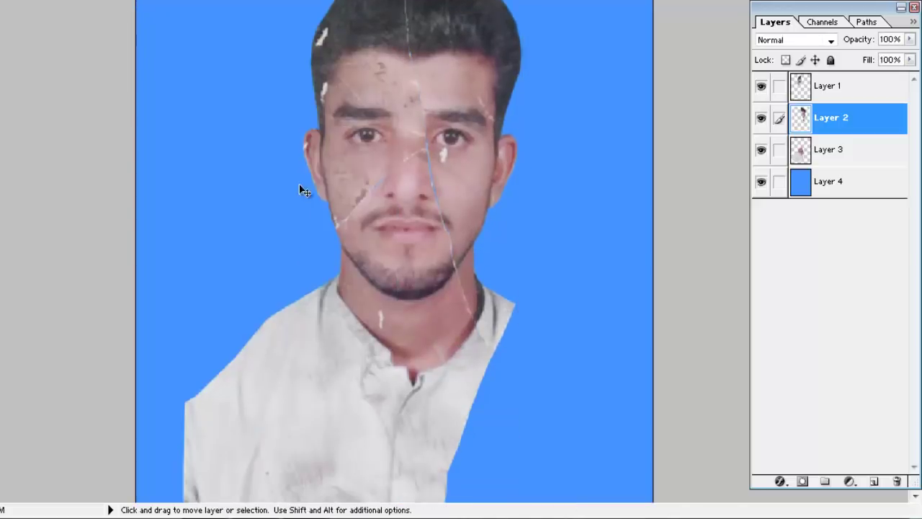
key(ctrl+plus)
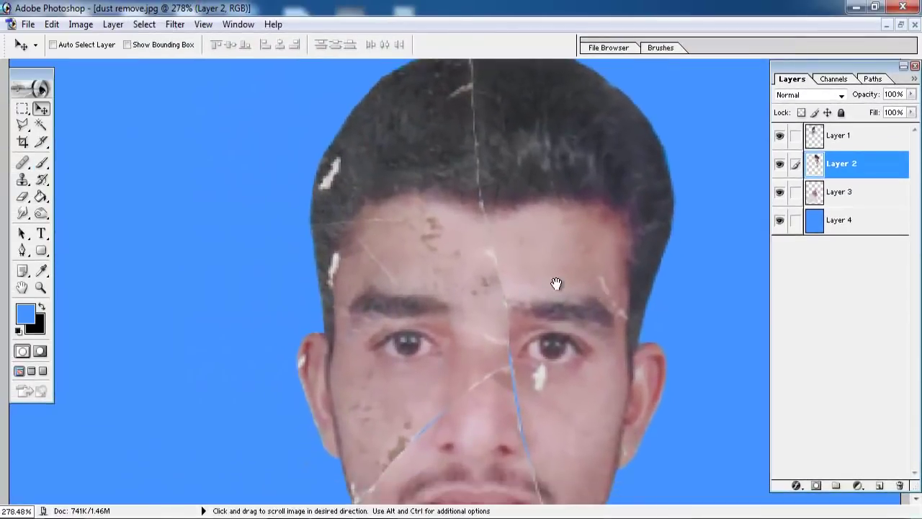
Zoom in on the forehead and set the Clone Stamp's Master Diameter to 8 px
mouse_move(556, 283)
mouse_down()
mouse_move(561, 306)
mouse_move(511, 395)
mouse_up()
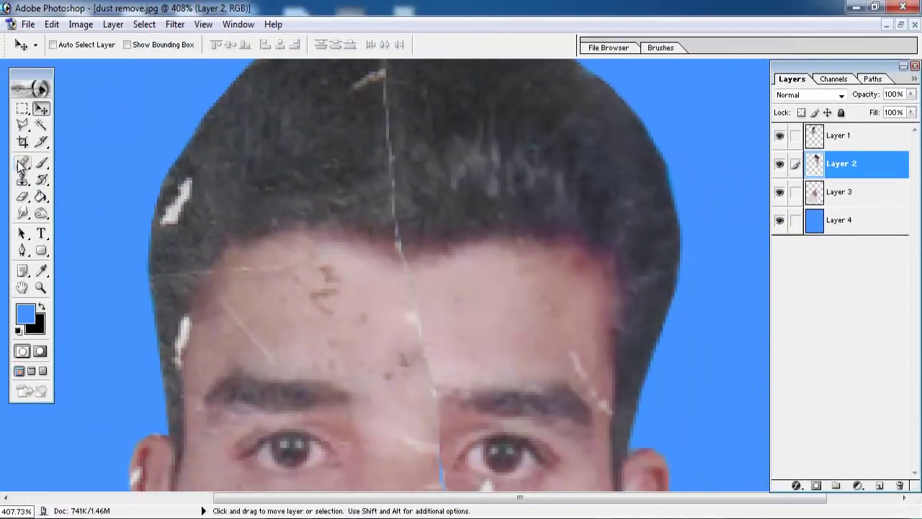
click(22, 179)
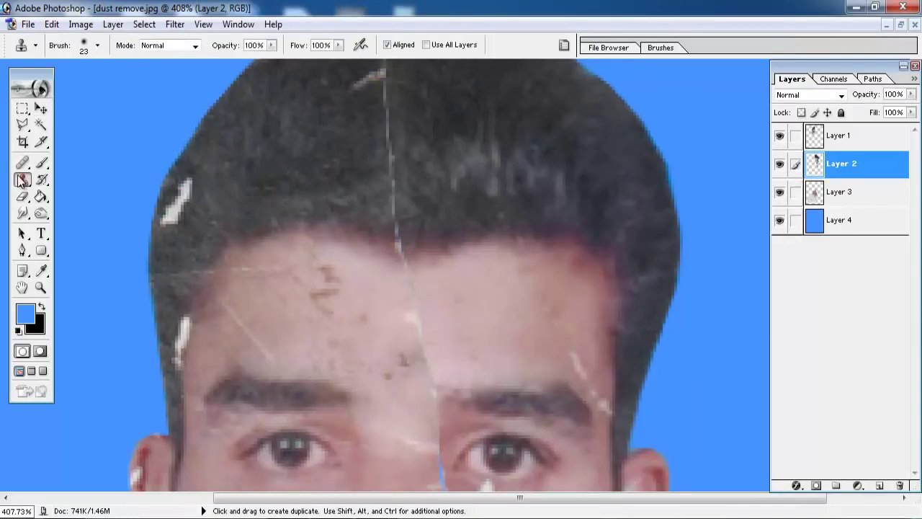
right_click(441, 277)
drag(472, 308, 468, 305)
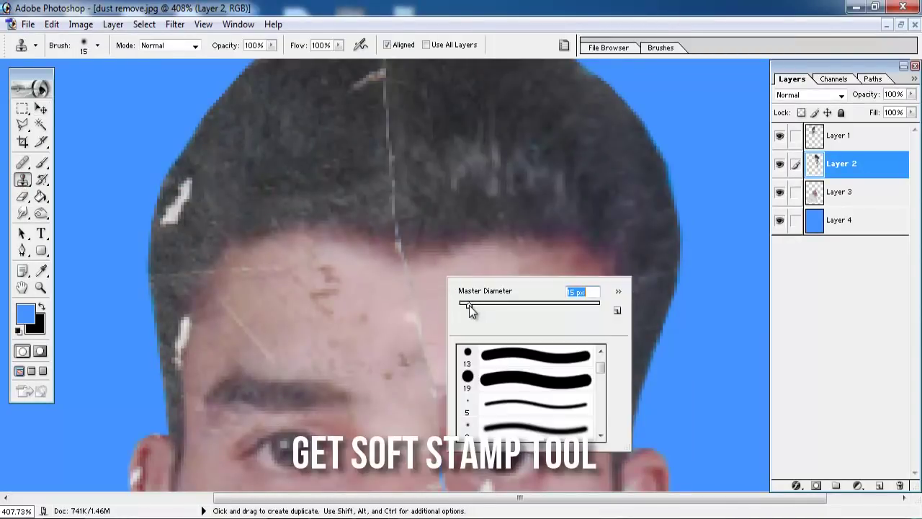
scroll(482, 389, down, 2)
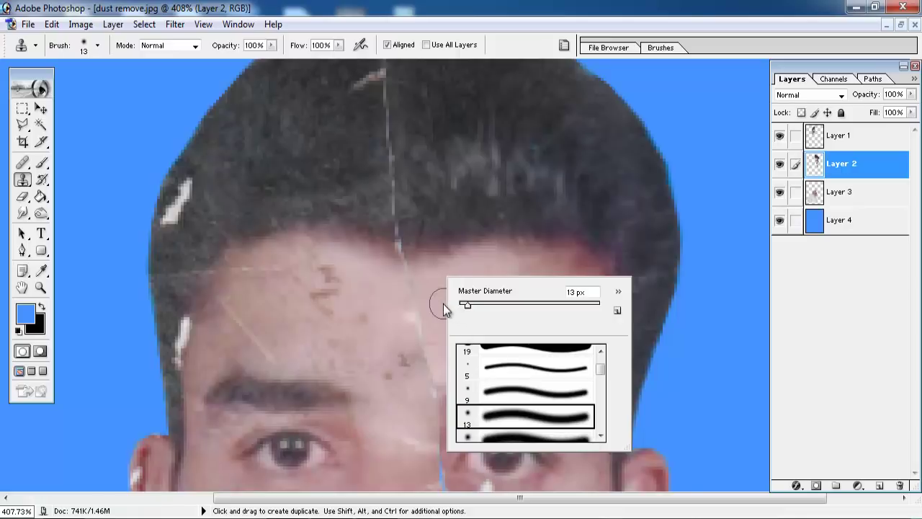
drag(467, 305, 464, 306)
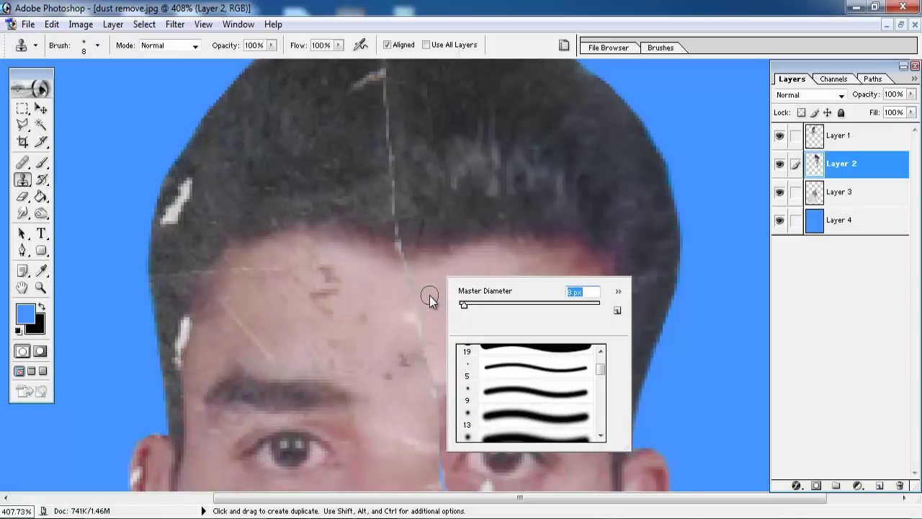
key(Return)
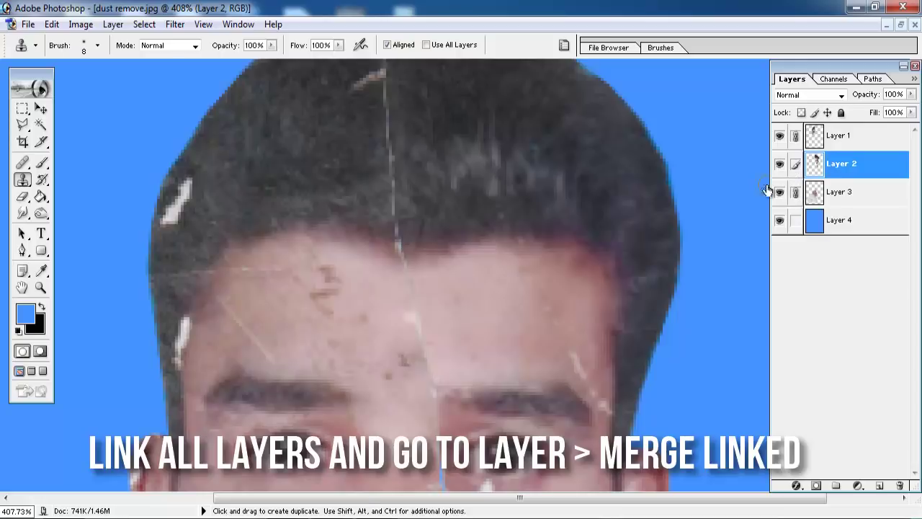
Merge the linked Layers 1, 2 and 3 using Layer > Merge Linked
click(81, 26)
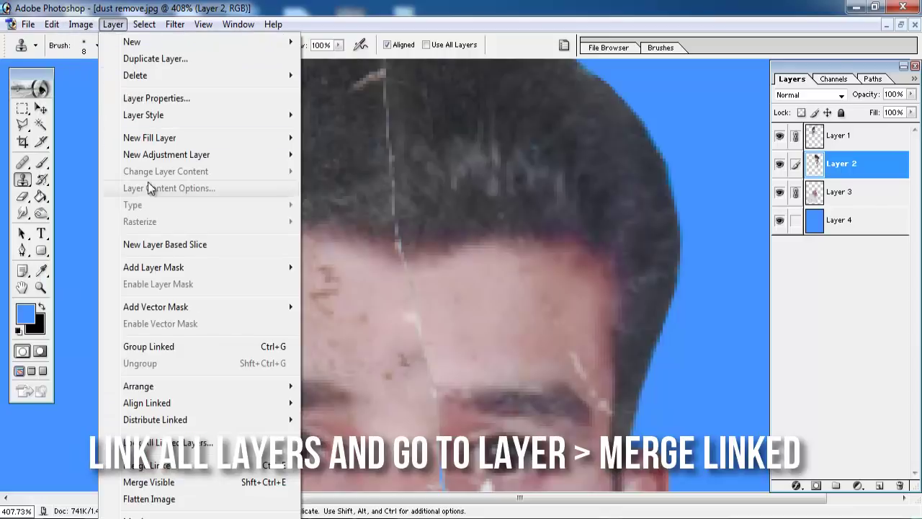
click(158, 465)
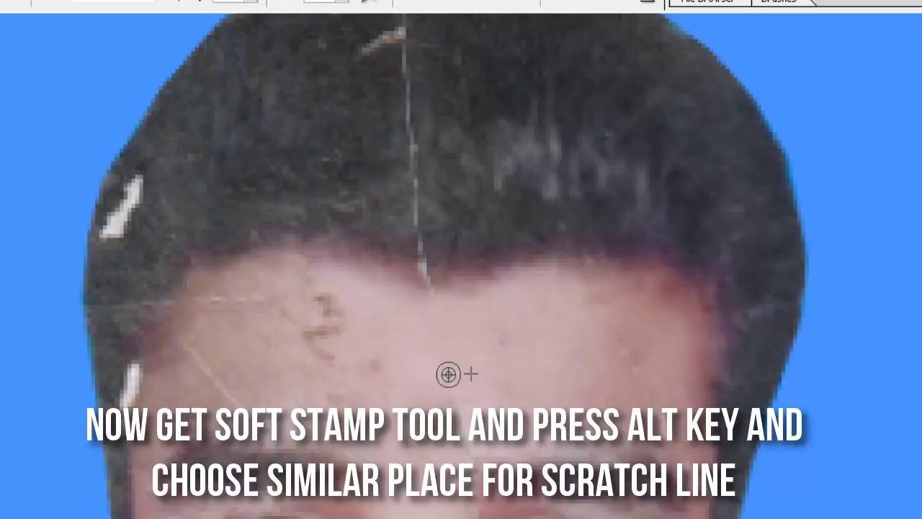
Zoom into the face and clone skin over the dotted scratch on the nose bridge
drag(468, 437, 464, 393)
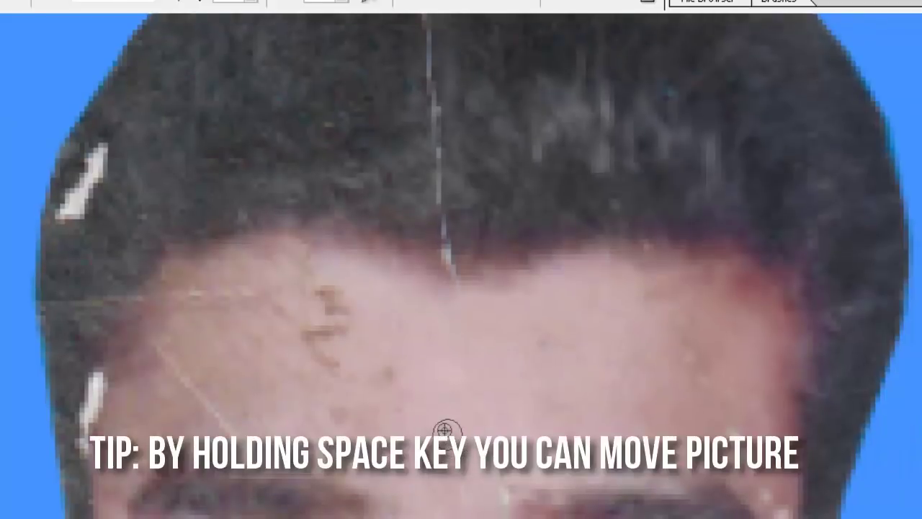
drag(445, 429, 380, 360)
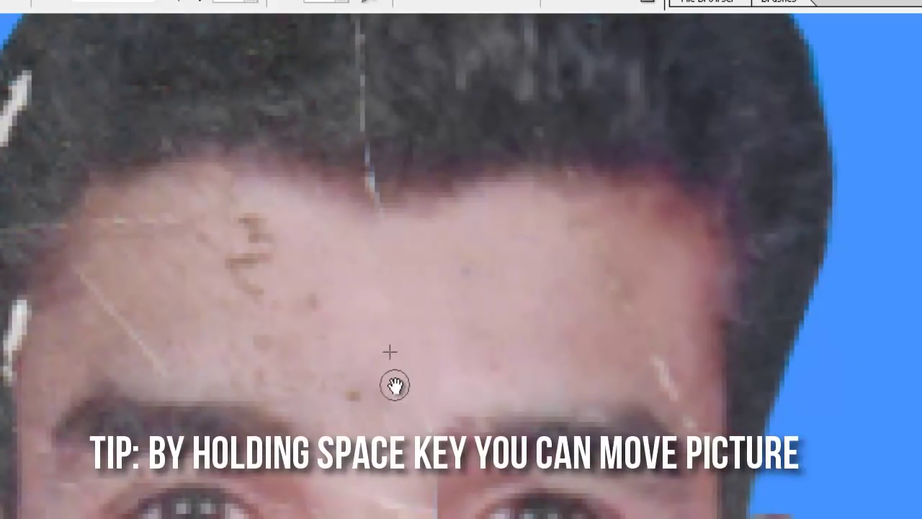
key(ctrl+plus)
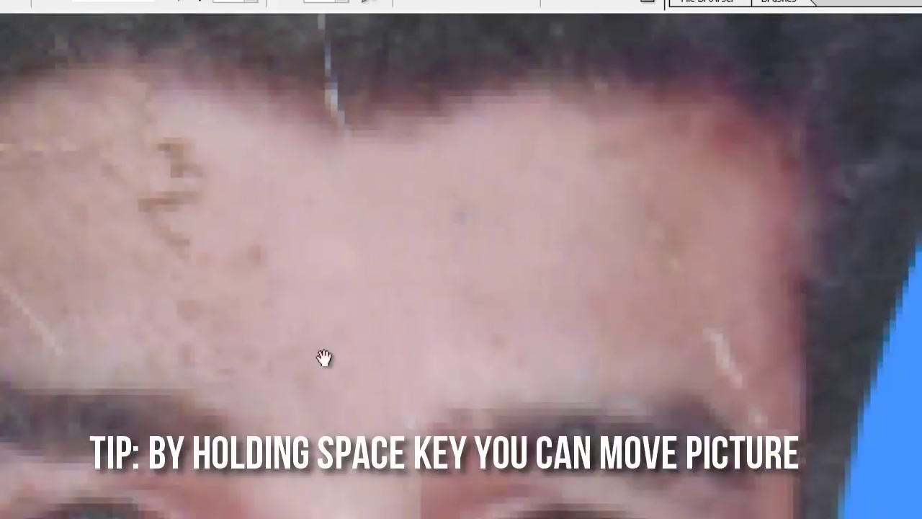
drag(323, 358, 290, 321)
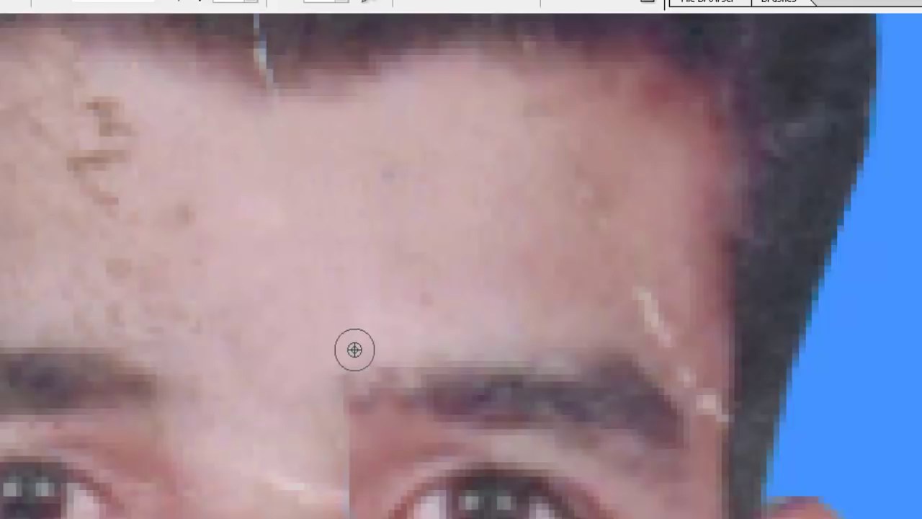
drag(325, 436, 352, 344)
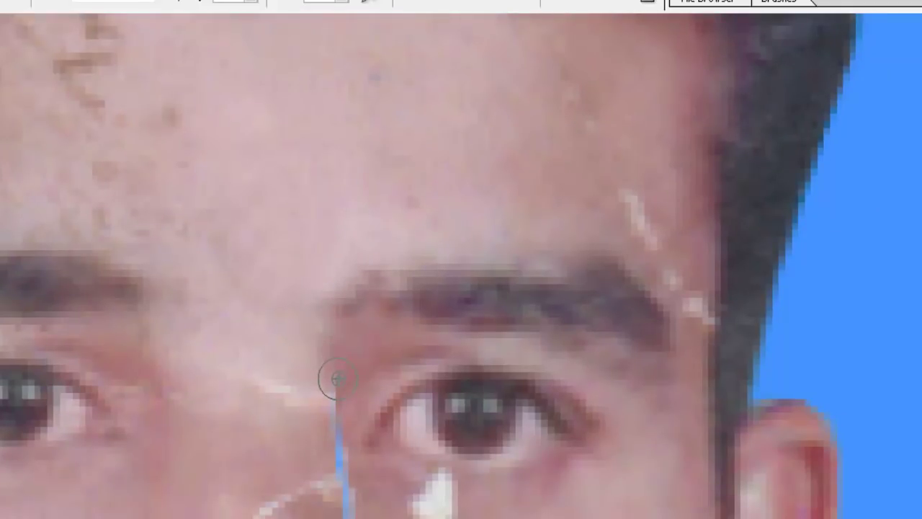
drag(332, 414, 352, 350)
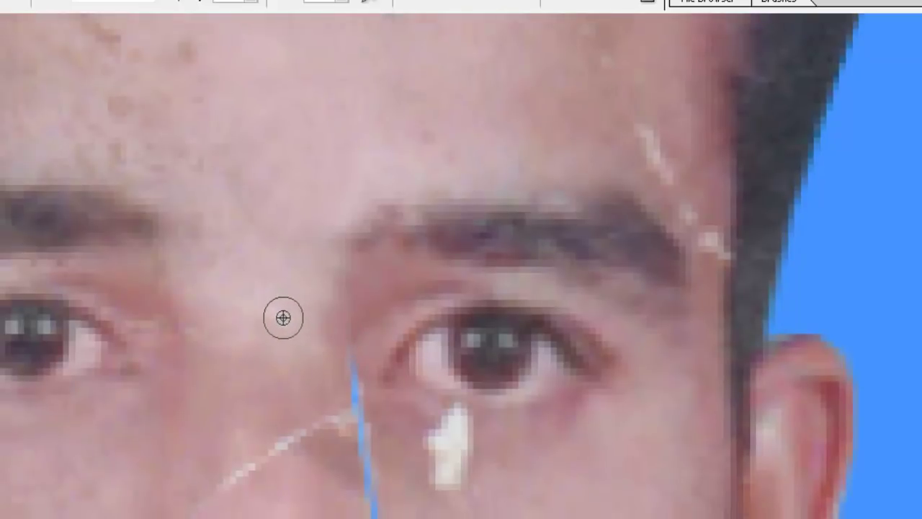
scroll(242, 300, down, 3)
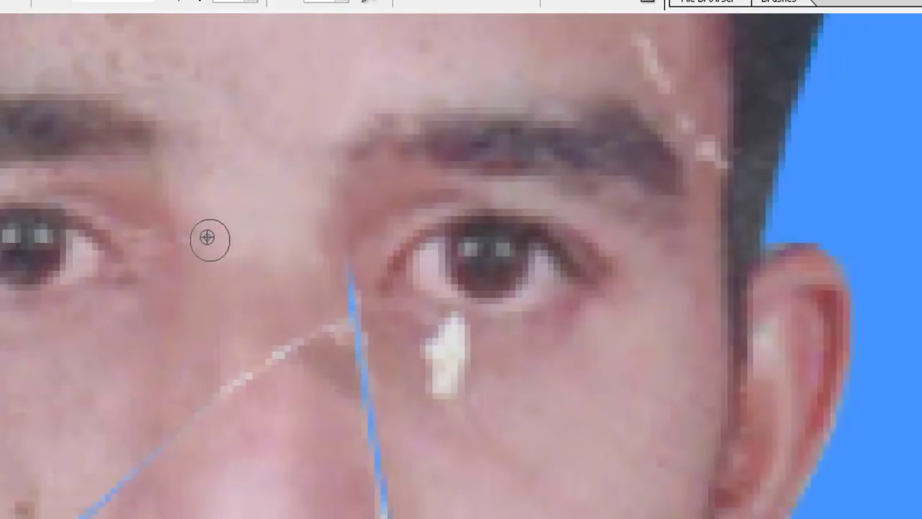
drag(344, 276, 274, 243)
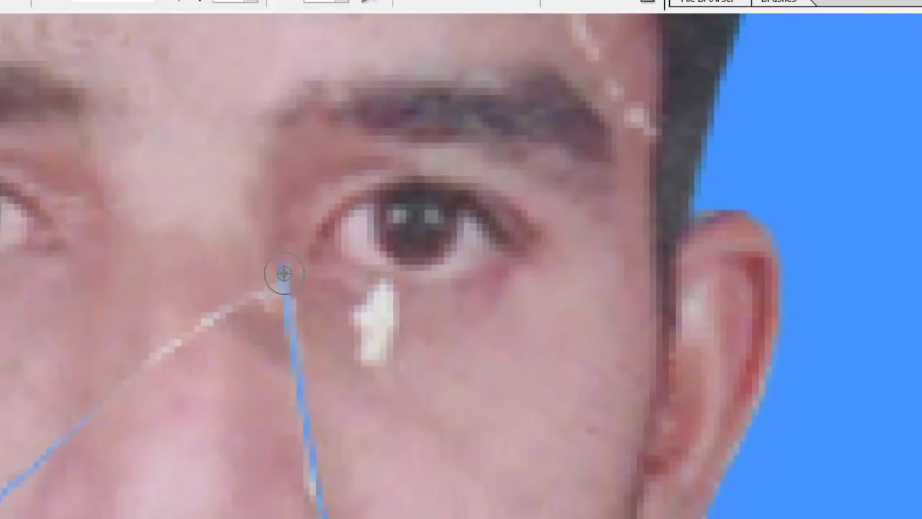
mouse_move(286, 288)
mouse_down()
mouse_move(177, 343)
mouse_move(90, 416)
mouse_up()
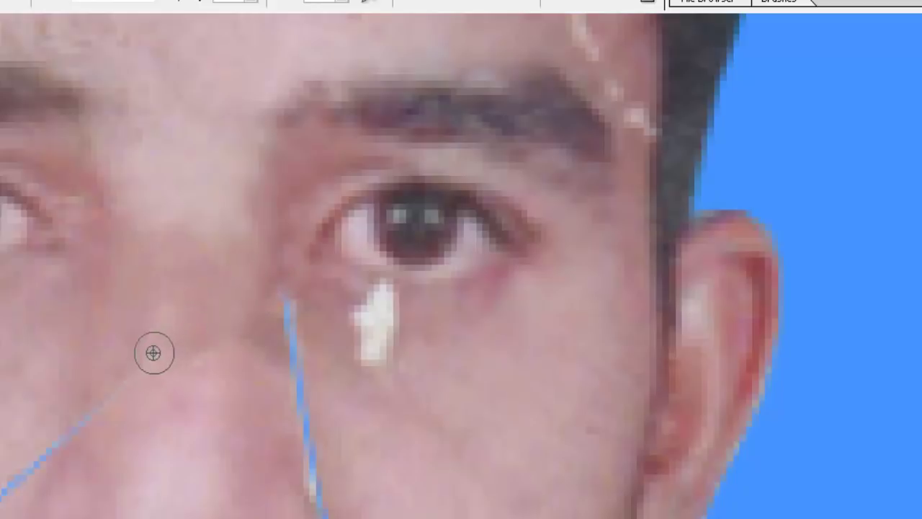
Clone skin over the lower and upper parts of the blue crack on the cheek
drag(174, 414, 81, 382)
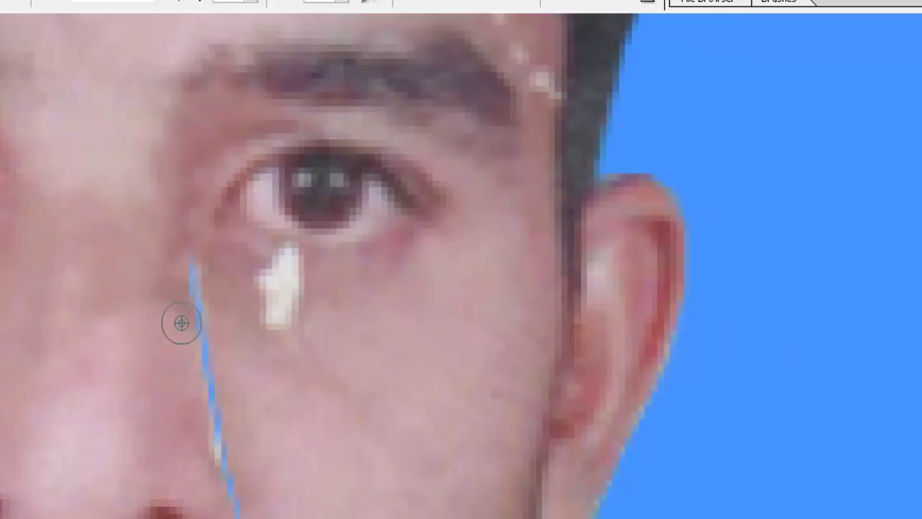
drag(221, 375, 209, 305)
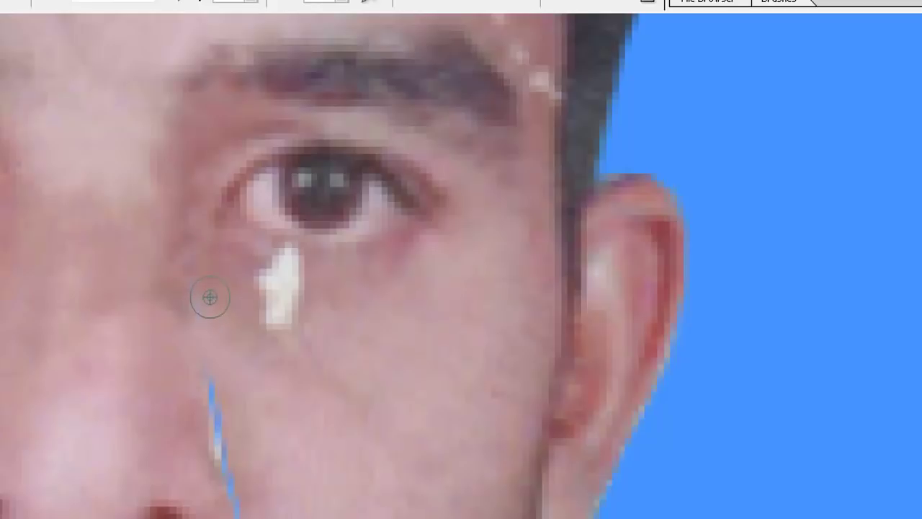
scroll(205, 288, down, 1)
scroll(198, 245, down, 2)
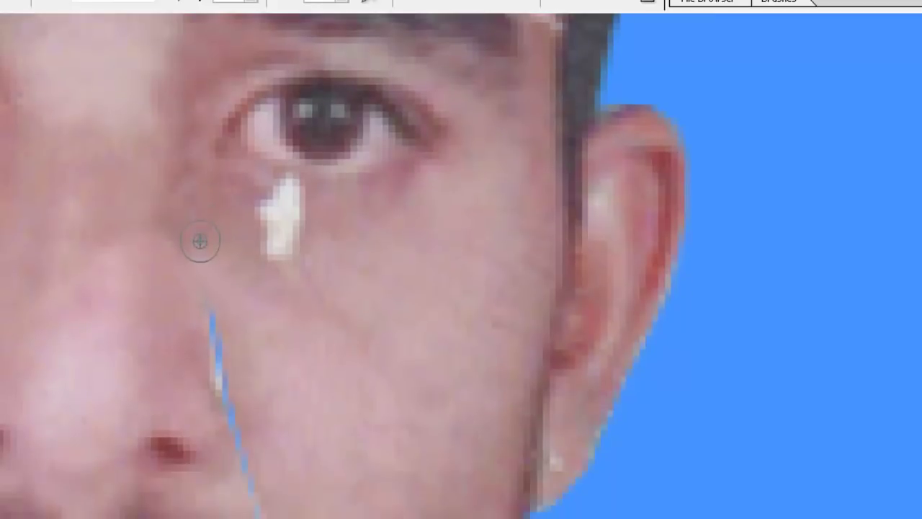
scroll(212, 310, down, 2)
mouse_move(205, 244)
mouse_down()
mouse_move(192, 255)
mouse_move(206, 261)
mouse_move(221, 338)
mouse_move(236, 250)
mouse_move(239, 284)
mouse_move(262, 229)
mouse_up()
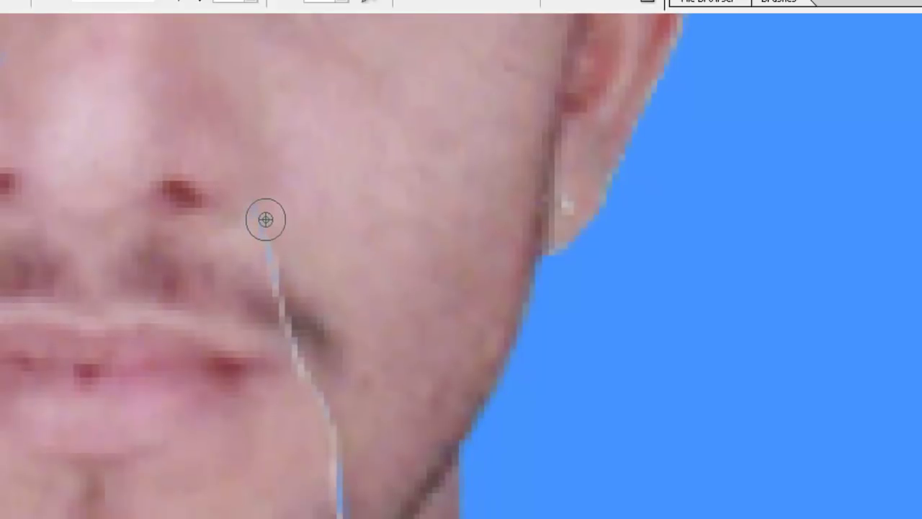
Clone skin over the line below the nostril and the light streak beside the mouth
mouse_move(303, 267)
mouse_down()
mouse_move(298, 232)
mouse_move(272, 220)
mouse_up()
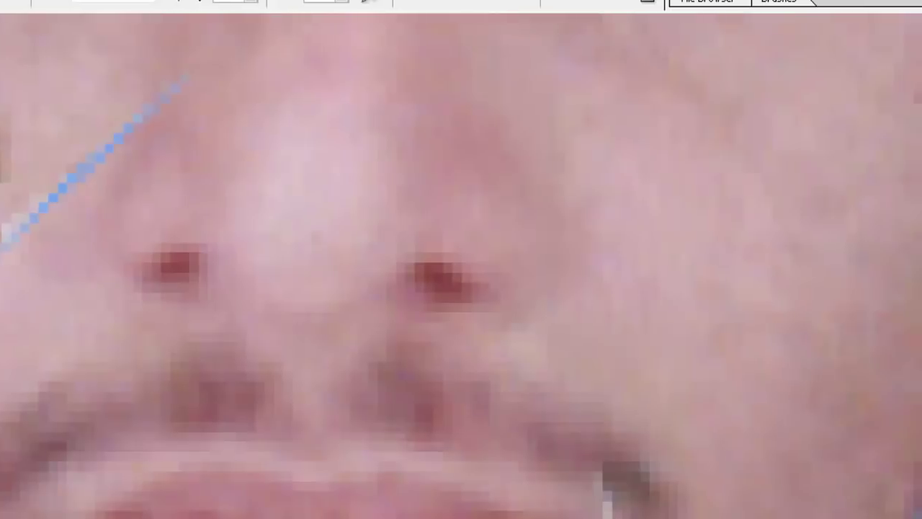
drag(504, 445, 360, 221)
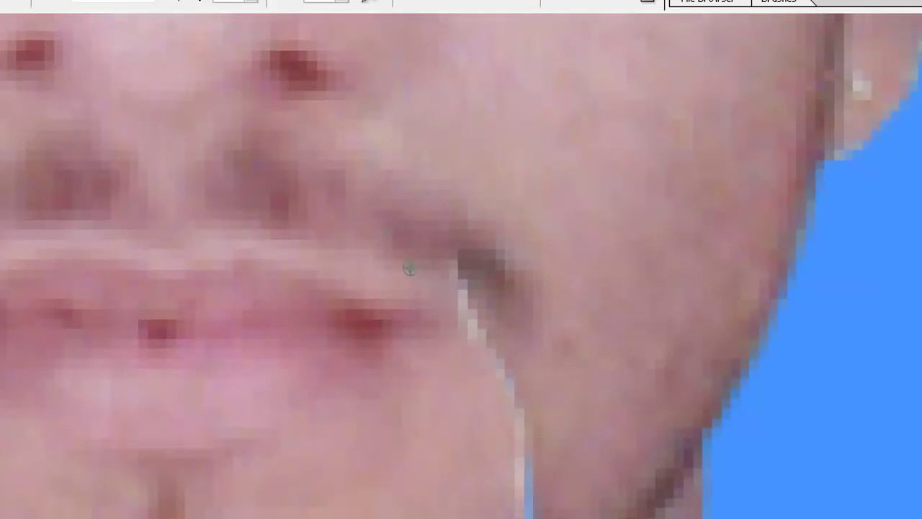
click(450, 288)
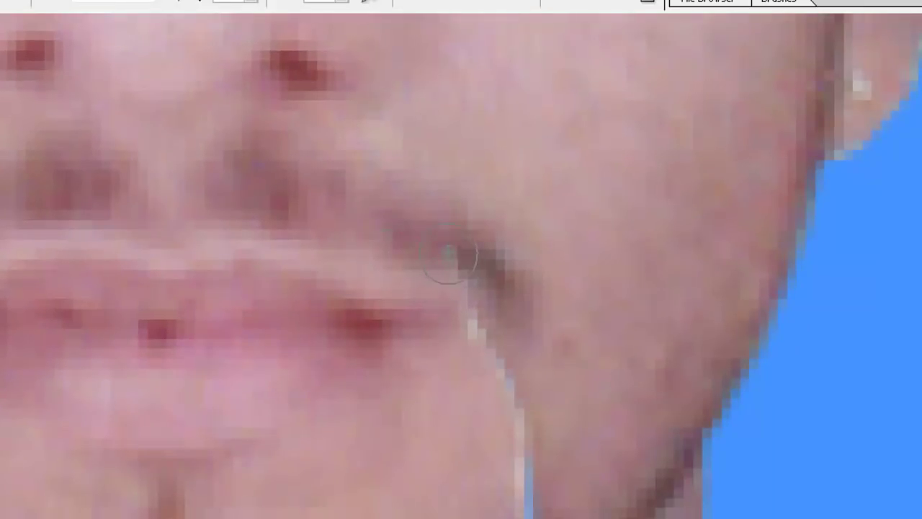
click(489, 283)
Set the Clone Stamp brush to 6 px and cover the light scratch by the cheek
right_click(489, 285)
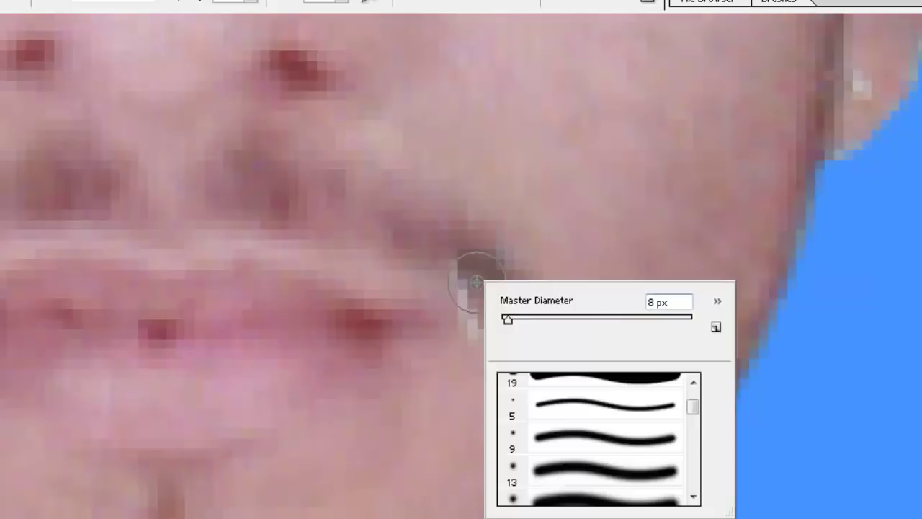
drag(507, 323, 505, 323)
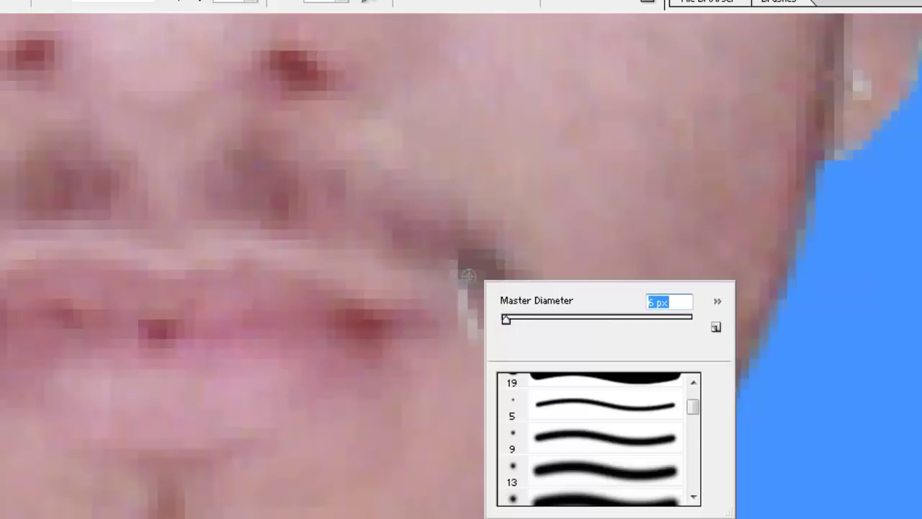
key(Return)
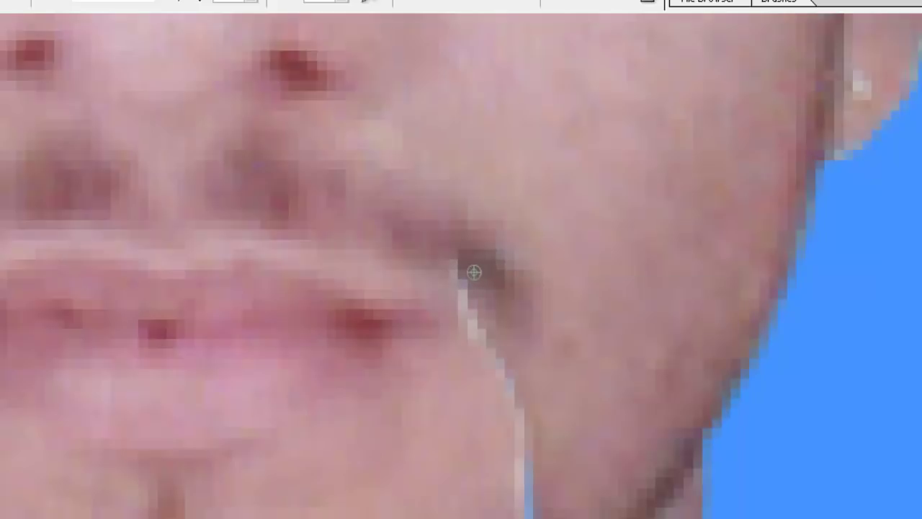
drag(475, 266, 453, 263)
Paint cloned skin over the light scratch along the right jaw line
mouse_move(466, 304)
mouse_down()
mouse_move(445, 233)
mouse_move(463, 252)
mouse_move(447, 253)
mouse_move(475, 310)
mouse_move(492, 408)
mouse_up()
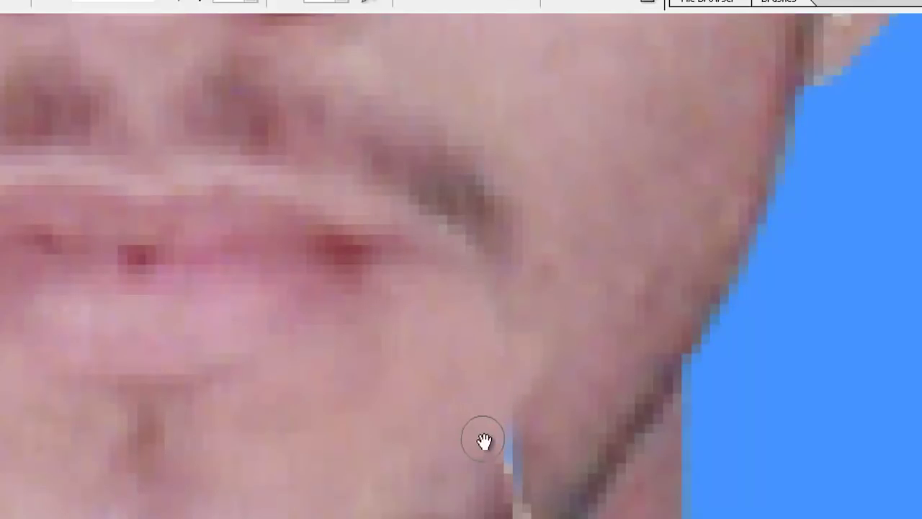
drag(482, 439, 453, 318)
drag(505, 302, 488, 324)
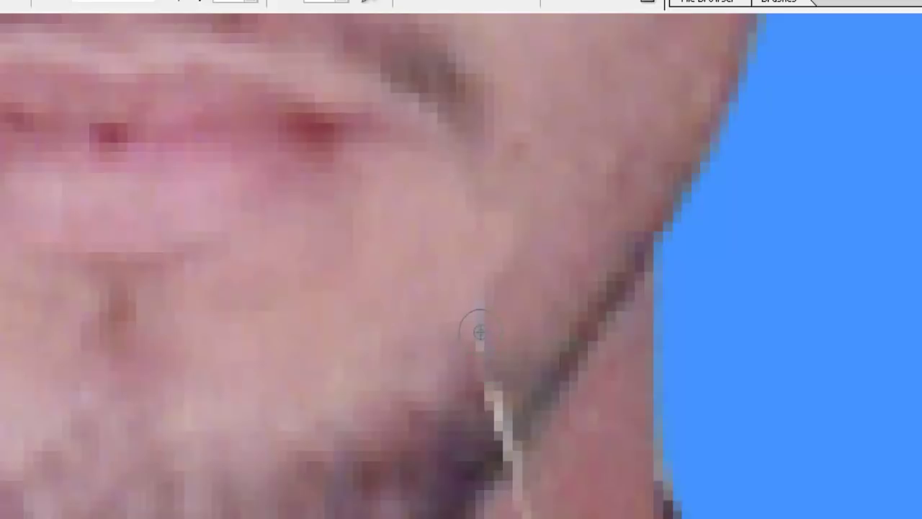
mouse_move(509, 401)
mouse_down()
mouse_move(489, 351)
mouse_move(478, 382)
mouse_move(468, 339)
mouse_up()
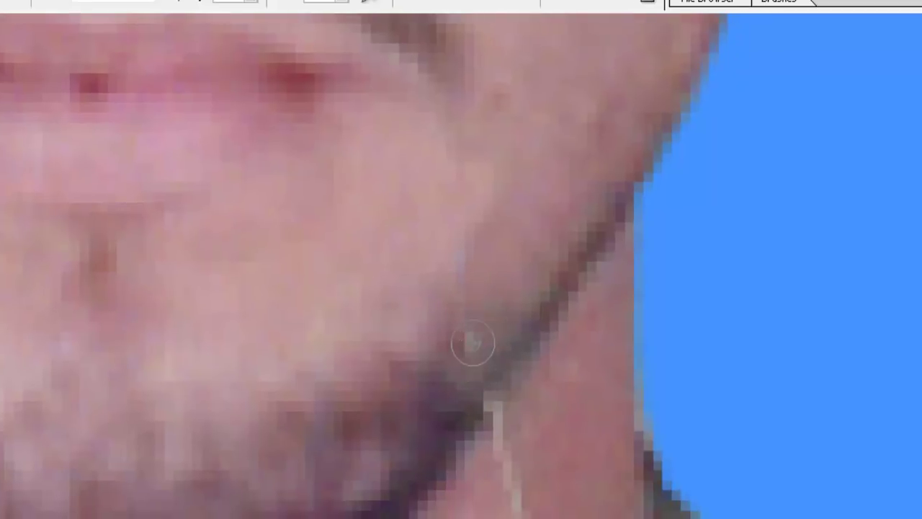
mouse_move(473, 389)
mouse_down()
mouse_move(463, 262)
mouse_move(490, 288)
mouse_up()
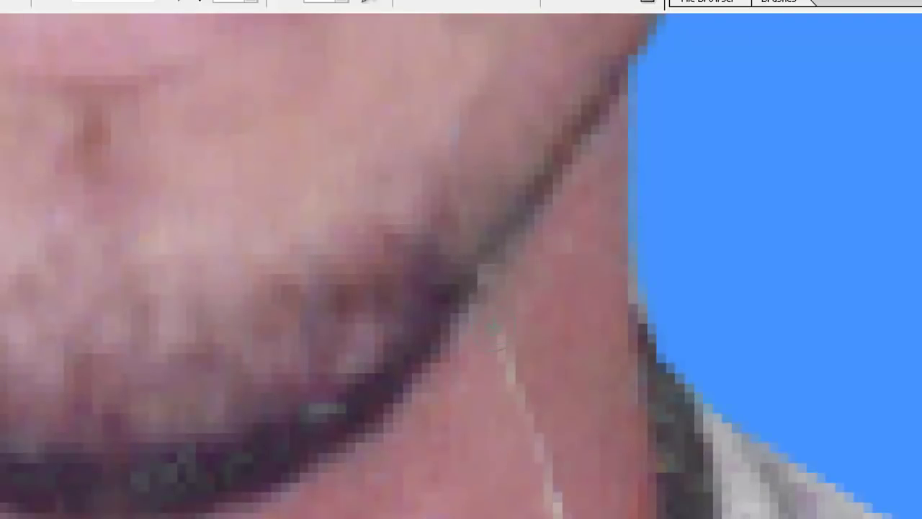
Cover the light streak running down the neck edge with cloned skin
mouse_move(500, 339)
mouse_down()
mouse_move(541, 469)
mouse_move(511, 325)
mouse_move(517, 413)
mouse_up()
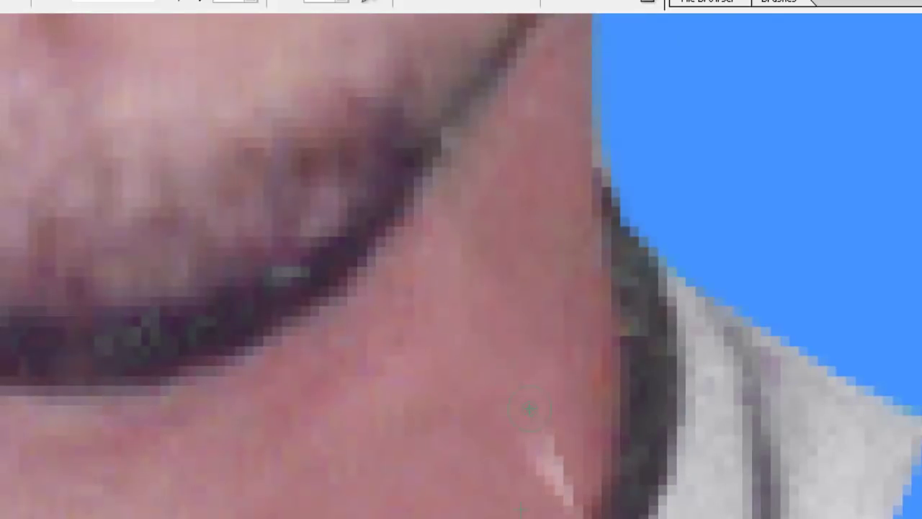
mouse_move(535, 465)
mouse_down()
mouse_move(517, 322)
mouse_move(542, 371)
mouse_up()
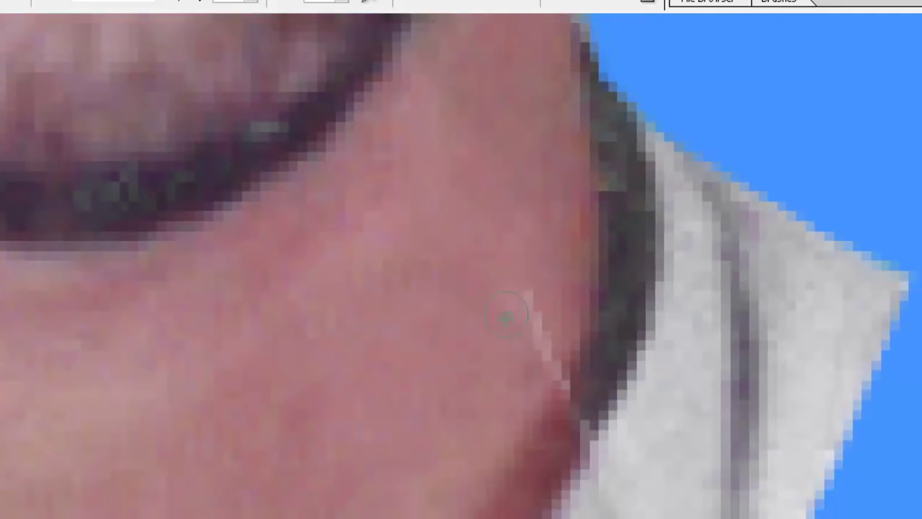
drag(525, 296, 548, 382)
drag(531, 429, 509, 343)
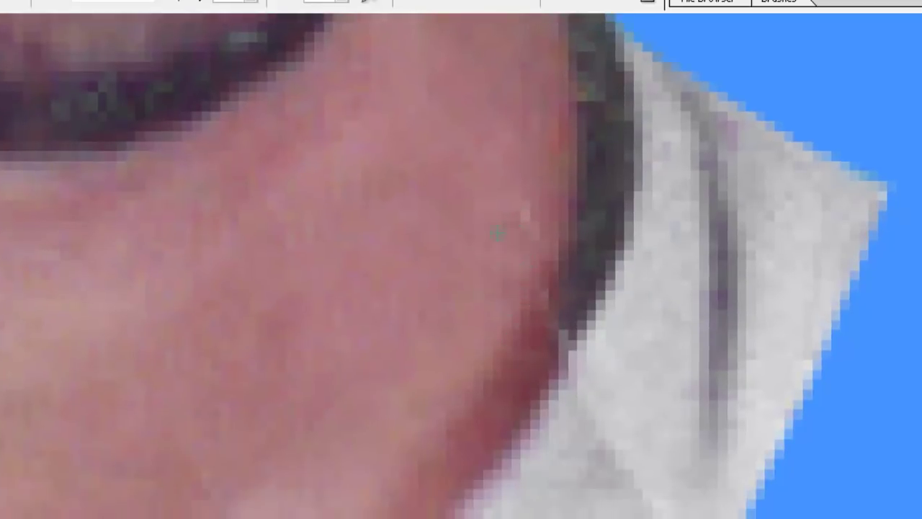
drag(497, 189, 581, 376)
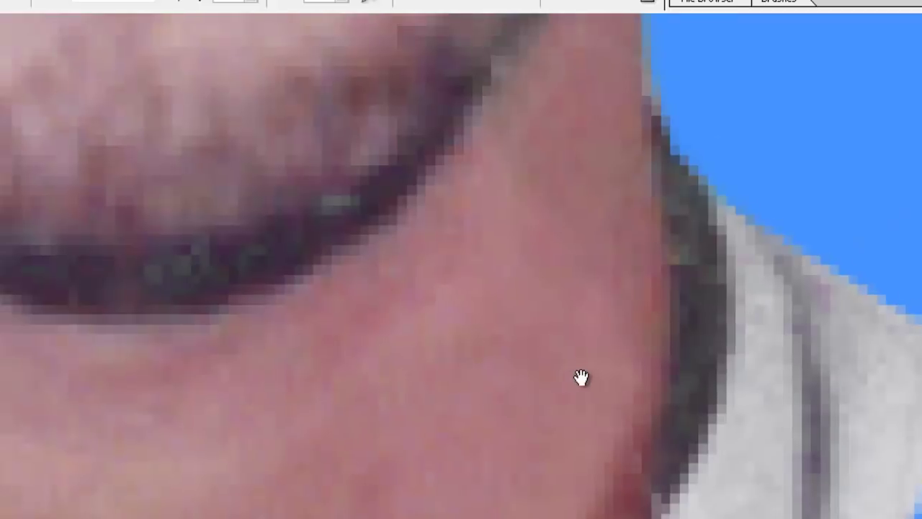
drag(569, 238, 555, 418)
drag(577, 216, 586, 364)
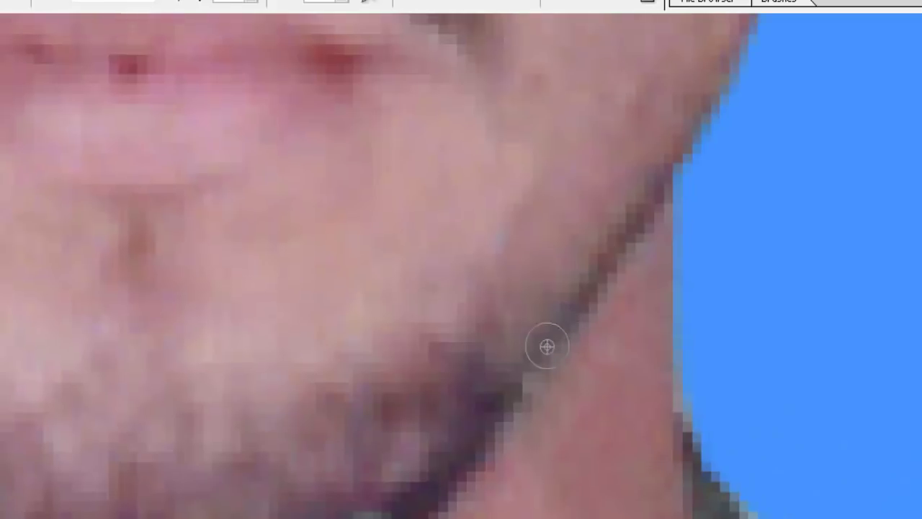
key(bracketright)
key(bracketright)
key(bracketright)
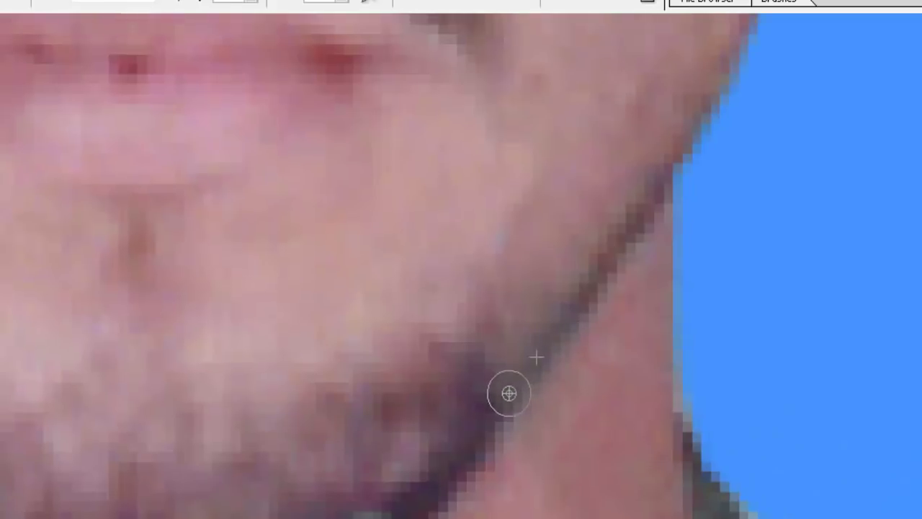
drag(506, 391, 500, 427)
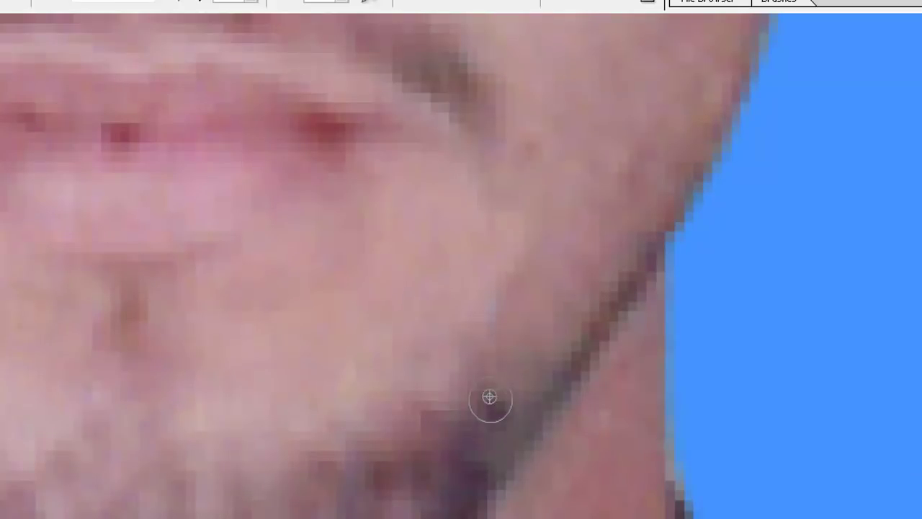
drag(457, 383, 447, 262)
Centre both eyes and clone over part of the white blemish under the right eye
key(ctrl+minus)
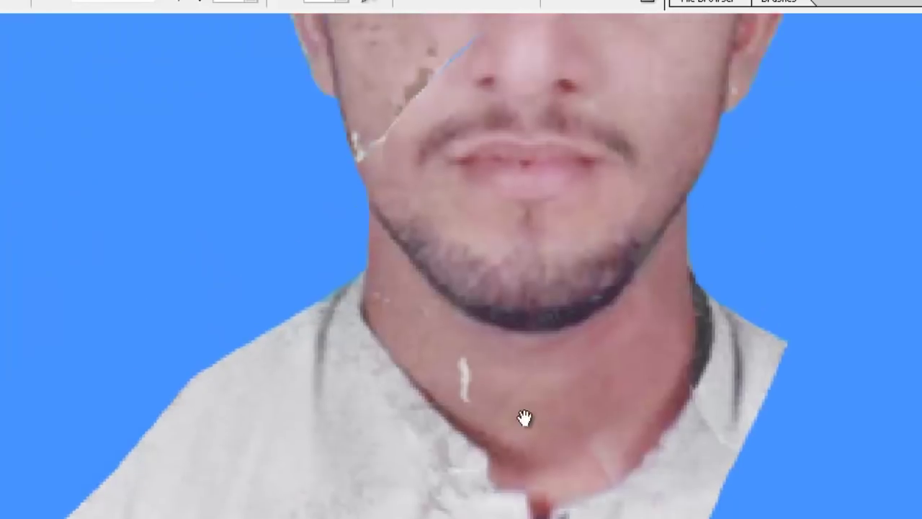
scroll(525, 418, up, 3)
scroll(561, 393, up, 2)
key(ctrl+plus)
drag(699, 353, 422, 222)
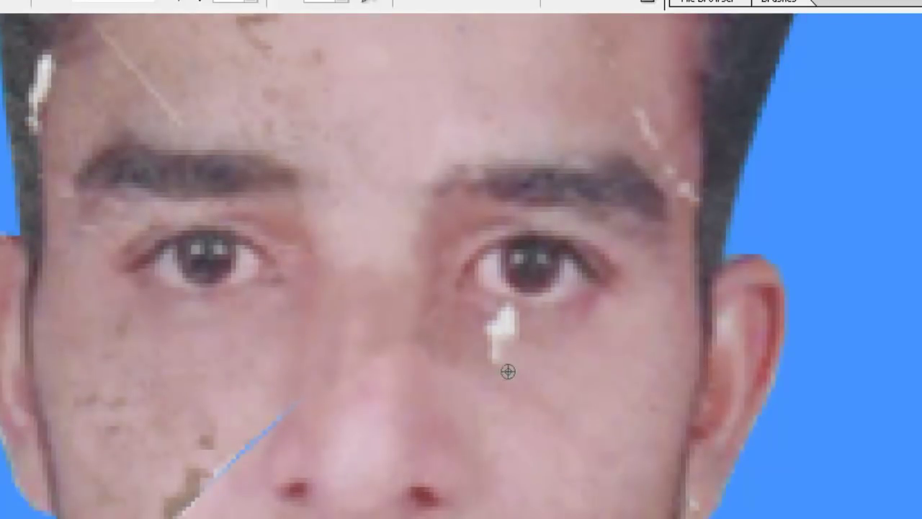
drag(506, 370, 483, 354)
Zoom closely on the blemish and clone skin over the remaining white mark below the eye
key(ctrl+plus)
drag(580, 379, 62, 123)
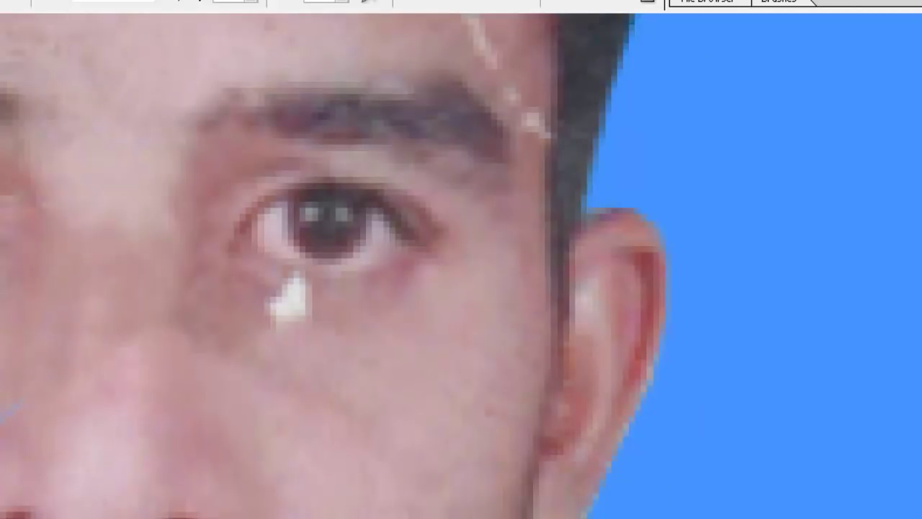
key(z)
drag(330, 310, 355, 354)
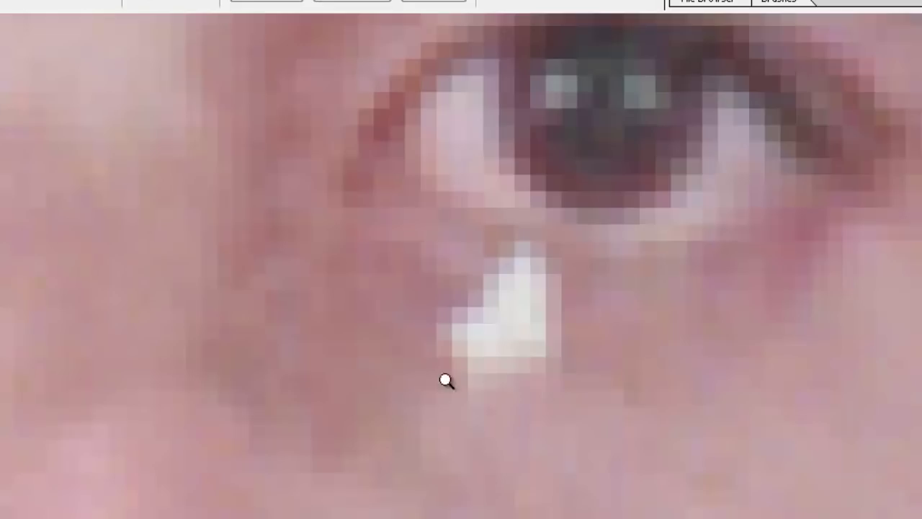
drag(444, 380, 388, 396)
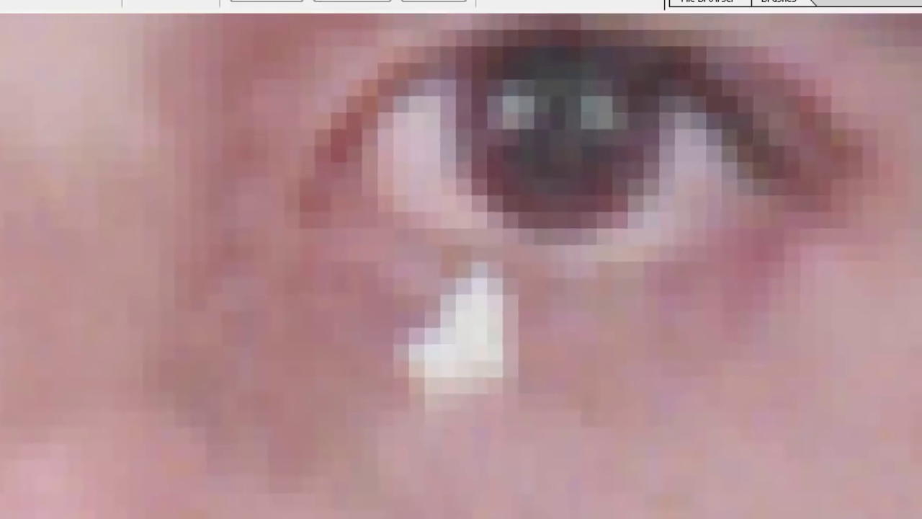
key(b)
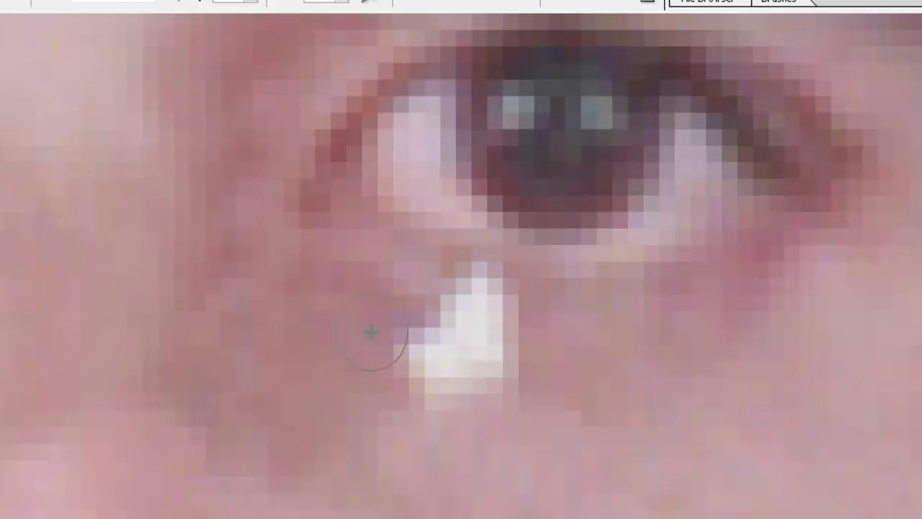
mouse_move(371, 332)
mouse_down()
mouse_move(401, 350)
mouse_move(448, 350)
mouse_move(432, 312)
mouse_move(465, 307)
mouse_move(451, 301)
mouse_up()
mouse_move(427, 284)
mouse_down()
mouse_move(486, 300)
mouse_move(480, 286)
mouse_up()
mouse_move(511, 353)
mouse_down()
mouse_move(465, 281)
mouse_move(422, 274)
mouse_move(442, 295)
mouse_move(512, 313)
mouse_up()
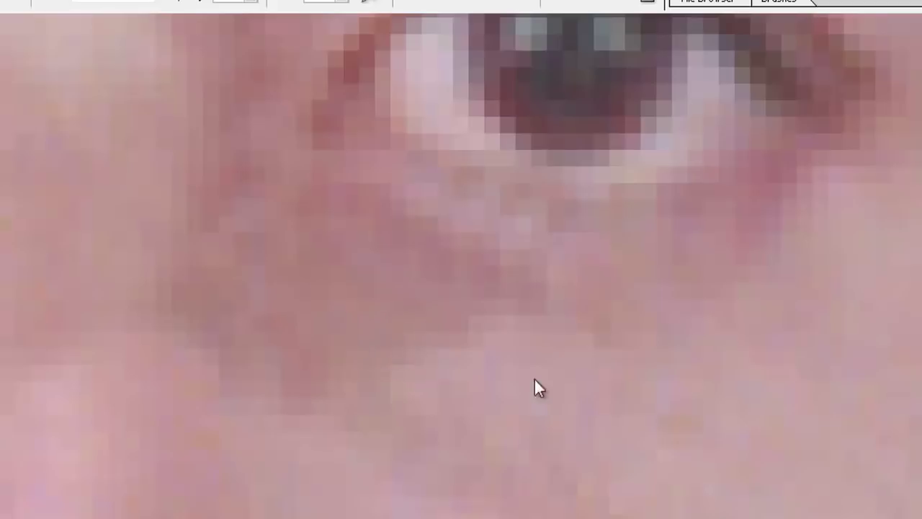
key(ctrl+minus)
Clone skin over the bright highlight beside the right eyebrow
click(530, 395)
click(535, 319)
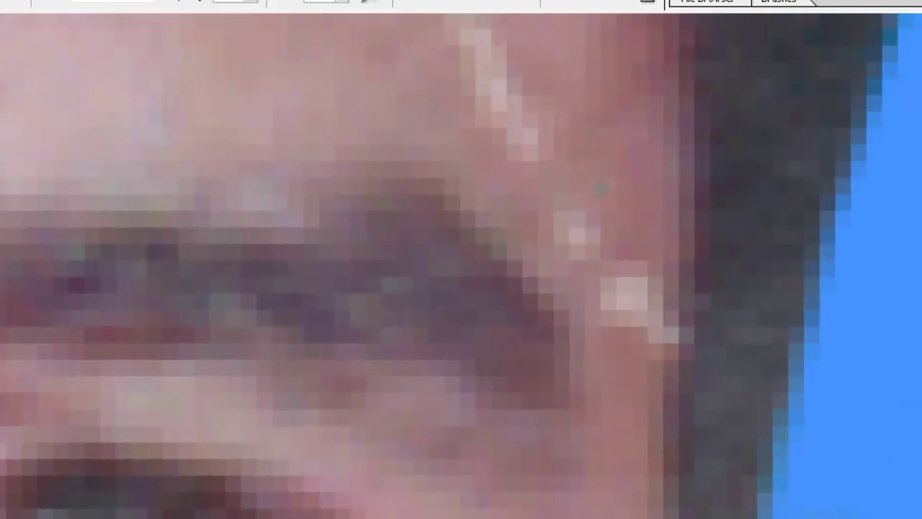
drag(614, 233, 586, 216)
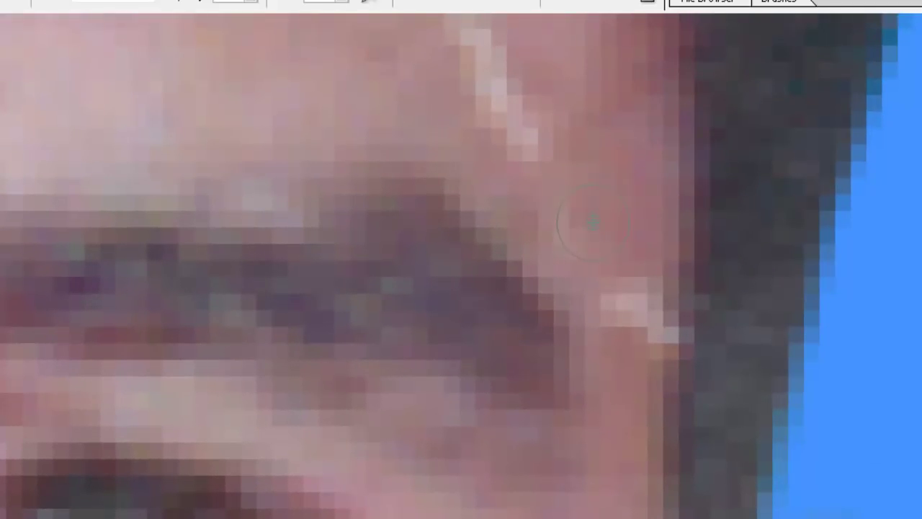
drag(622, 256, 624, 310)
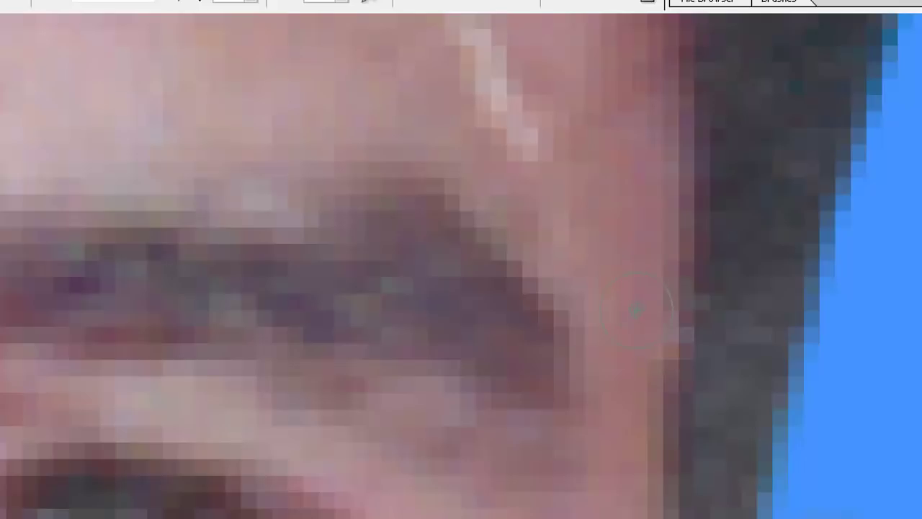
mouse_move(635, 259)
mouse_down()
mouse_move(658, 325)
mouse_move(632, 286)
mouse_up()
mouse_move(611, 209)
mouse_down()
mouse_move(618, 268)
mouse_move(559, 206)
mouse_move(525, 195)
mouse_move(560, 255)
mouse_move(579, 329)
mouse_move(569, 352)
mouse_up()
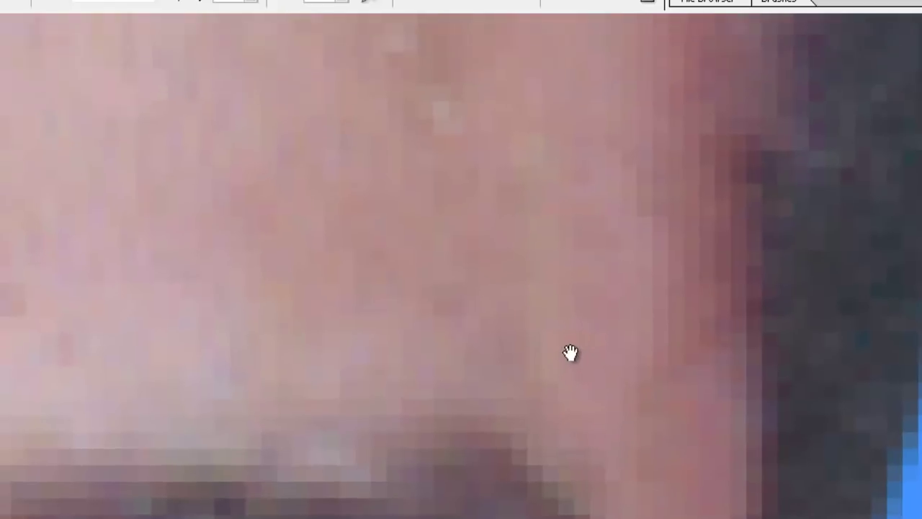
Clone skin across the temple streak, then fit the whole portrait on screen
scroll(541, 329, up, 3)
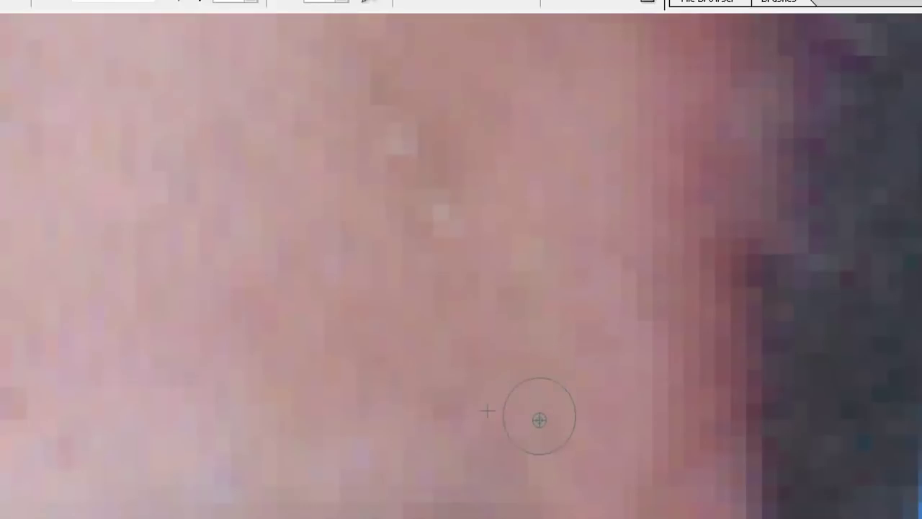
drag(537, 274, 566, 346)
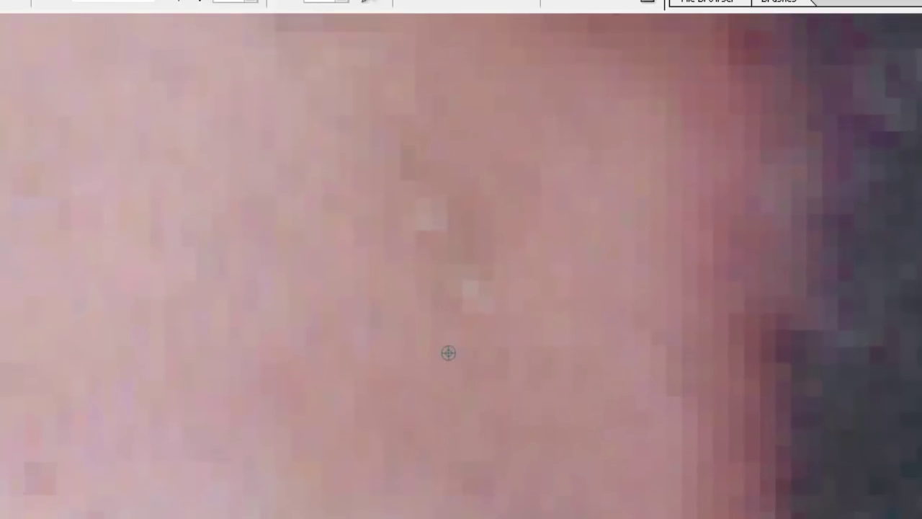
drag(422, 199, 477, 298)
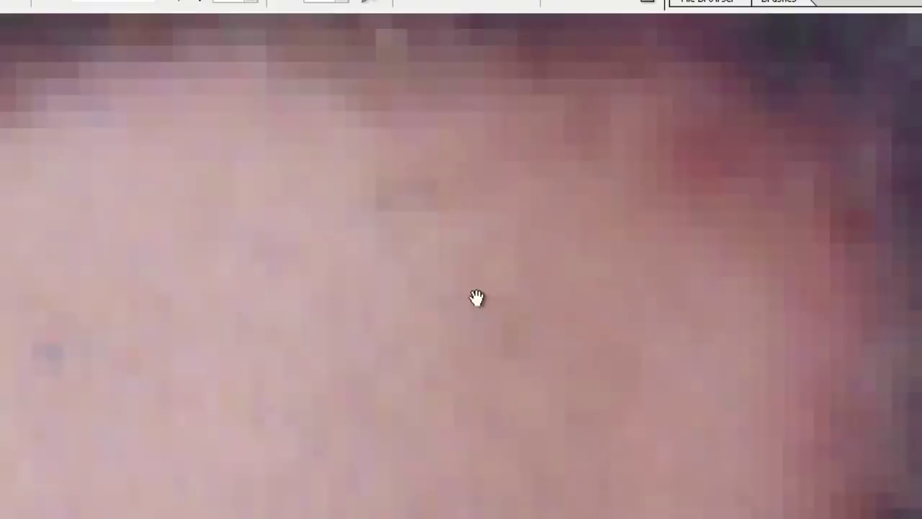
drag(506, 338, 497, 350)
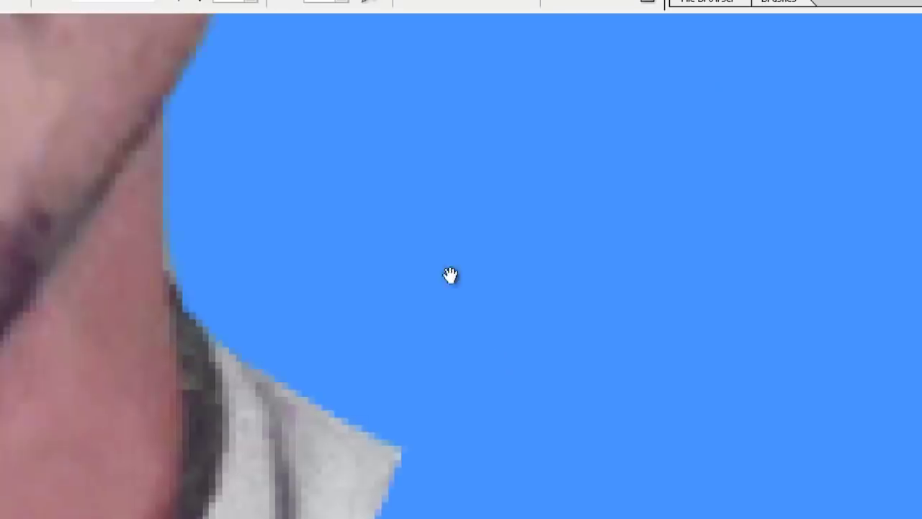
mouse_move(450, 275)
mouse_down()
mouse_move(411, 249)
mouse_move(568, 370)
mouse_move(570, 395)
mouse_up()
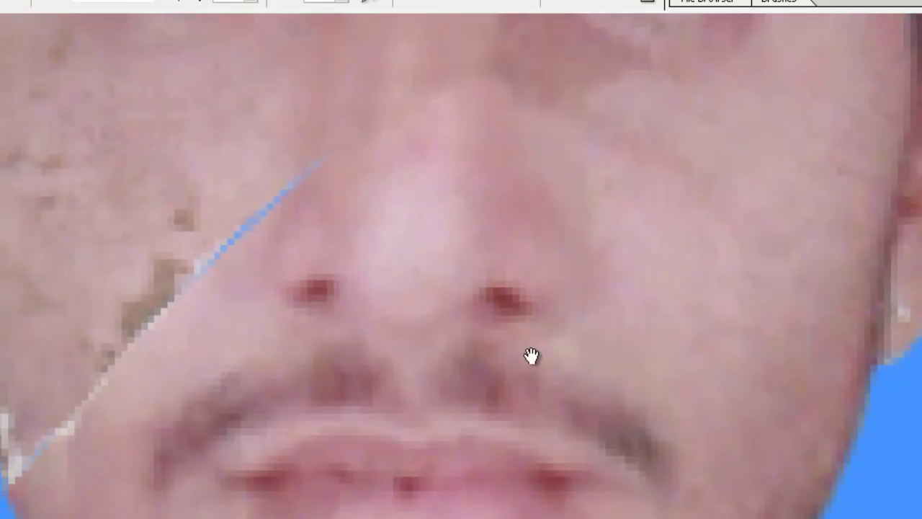
drag(531, 355, 560, 449)
drag(408, 283, 373, 338)
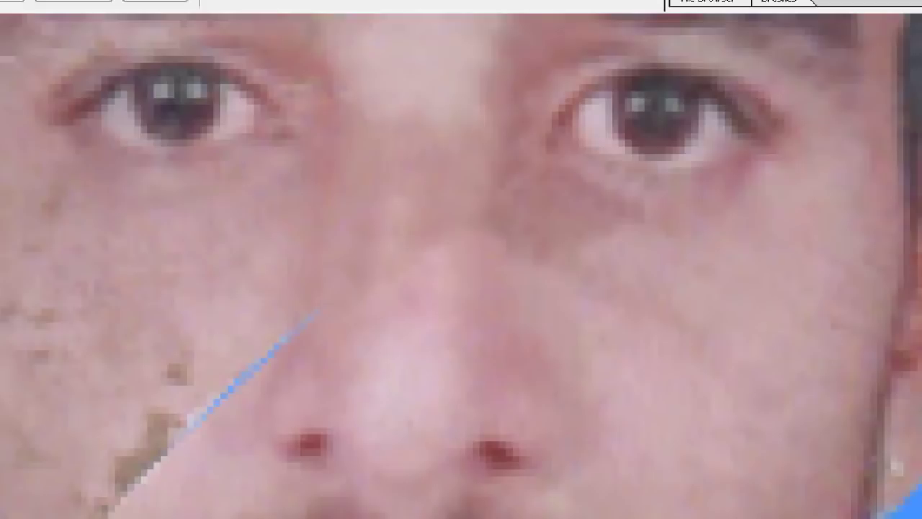
key(z)
click(331, 3)
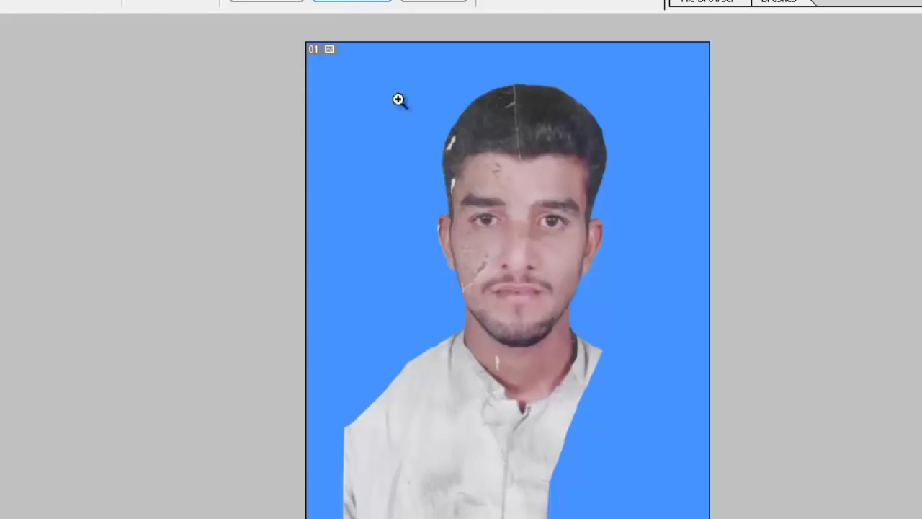
Zoom in on the hair and clone away the vertical scratch running through it
click(669, 425)
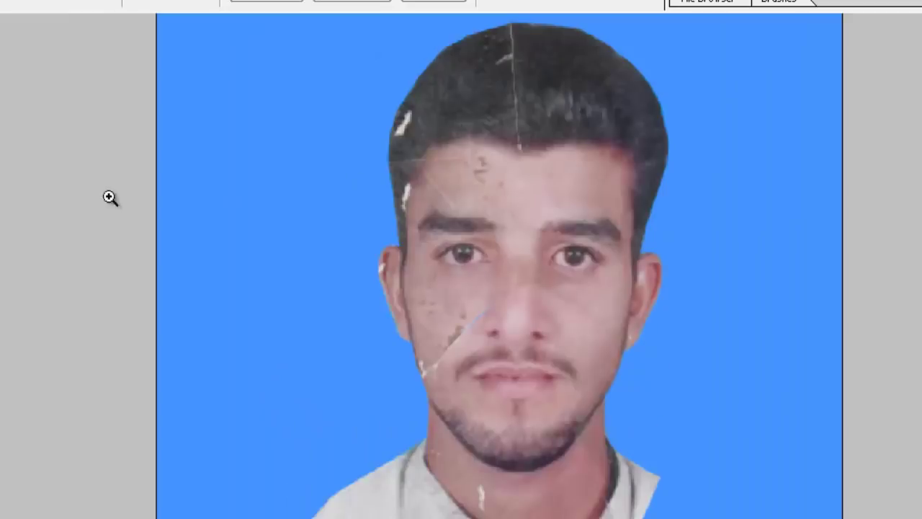
click(500, 387)
click(504, 387)
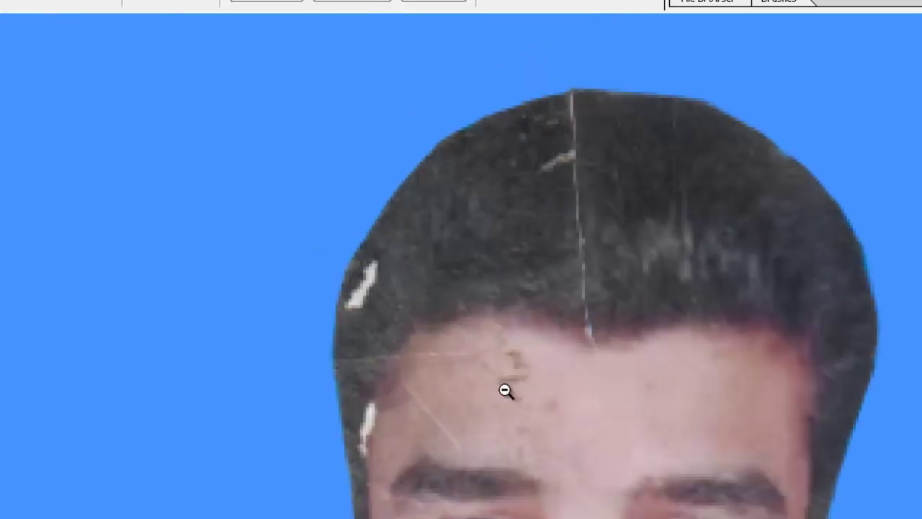
click(504, 387)
click(658, 382)
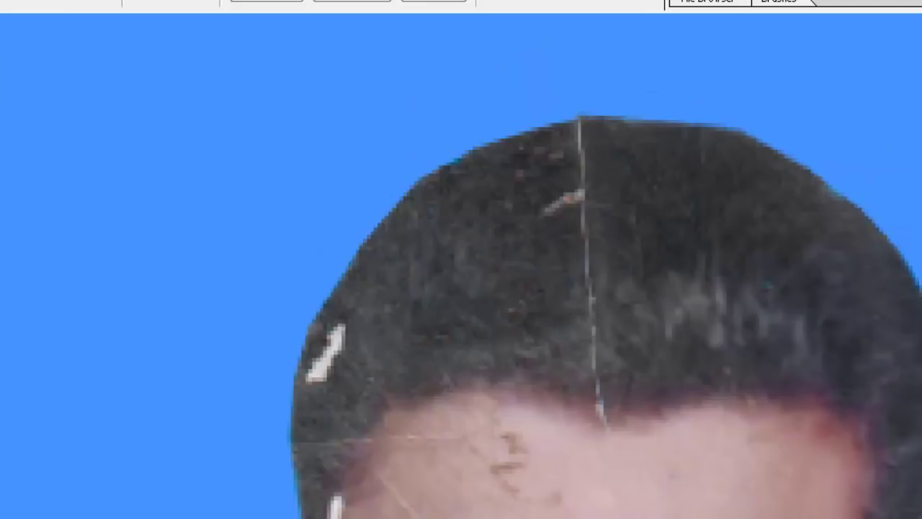
key(s)
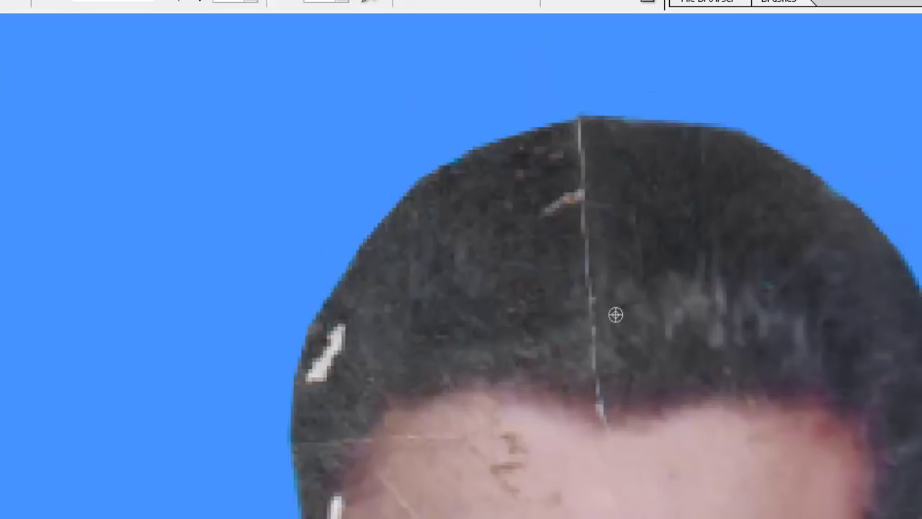
drag(597, 312, 581, 214)
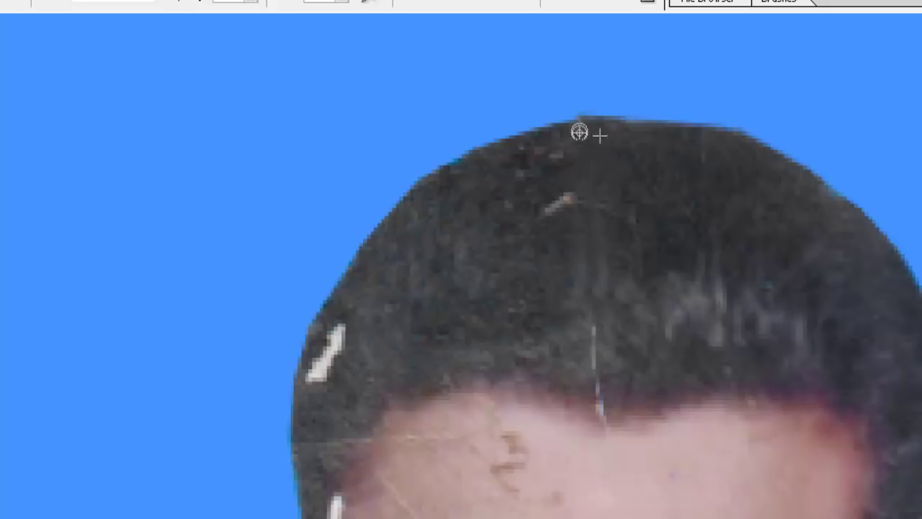
mouse_move(593, 292)
mouse_down()
mouse_move(598, 376)
mouse_move(618, 415)
mouse_up()
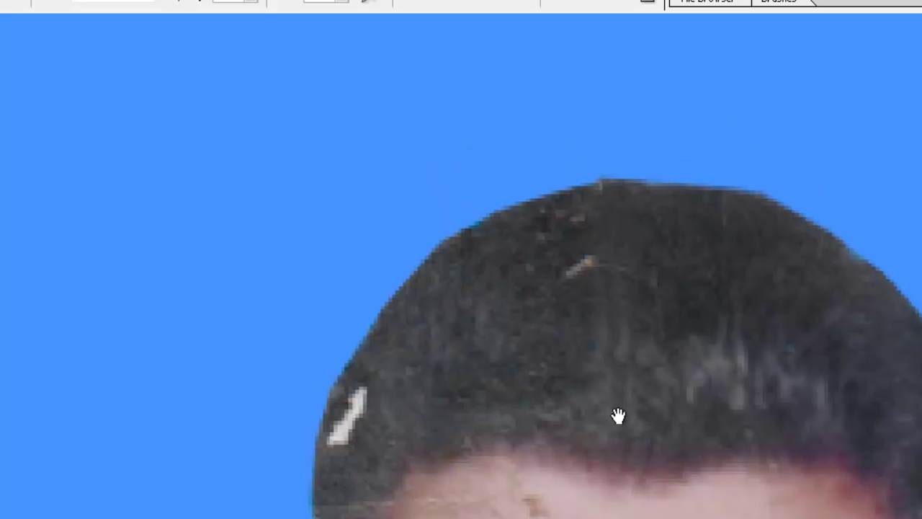
Set the brush to 16 px and clone over the white marks on the hair edge
right_click(587, 298)
key(Return)
drag(583, 263, 562, 286)
drag(498, 414, 576, 278)
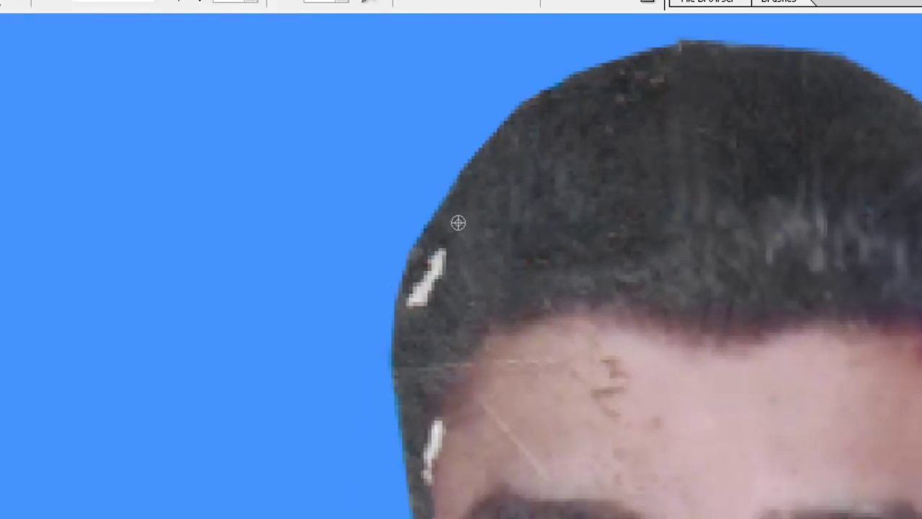
mouse_move(432, 257)
mouse_down()
mouse_move(422, 284)
mouse_move(430, 358)
mouse_up()
Sample clean forehead skin and paint out the forehead scratch marks
scroll(609, 335, down, 3)
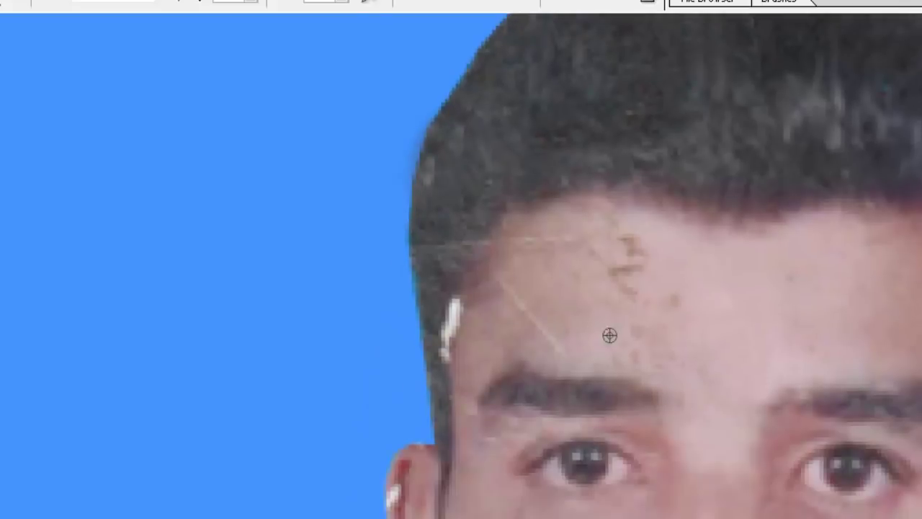
alt+click(719, 287)
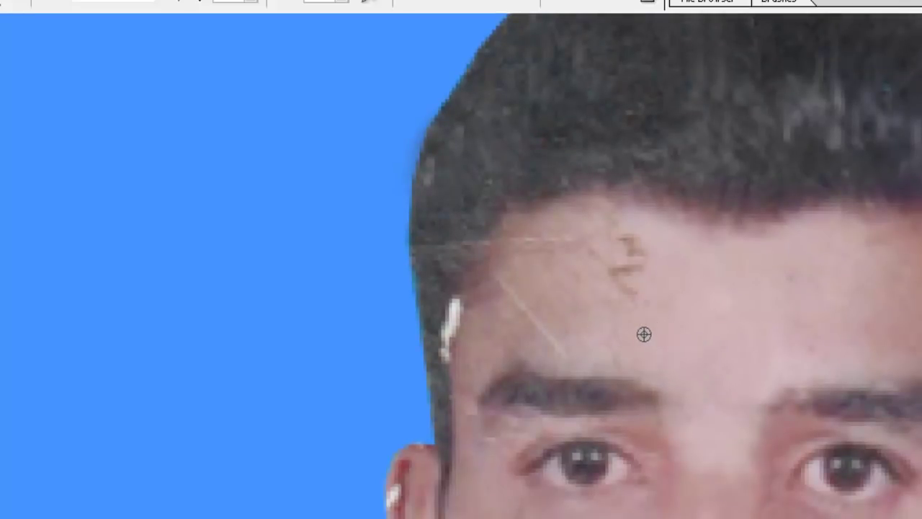
mouse_move(648, 339)
mouse_down()
mouse_move(616, 242)
mouse_move(658, 323)
mouse_up()
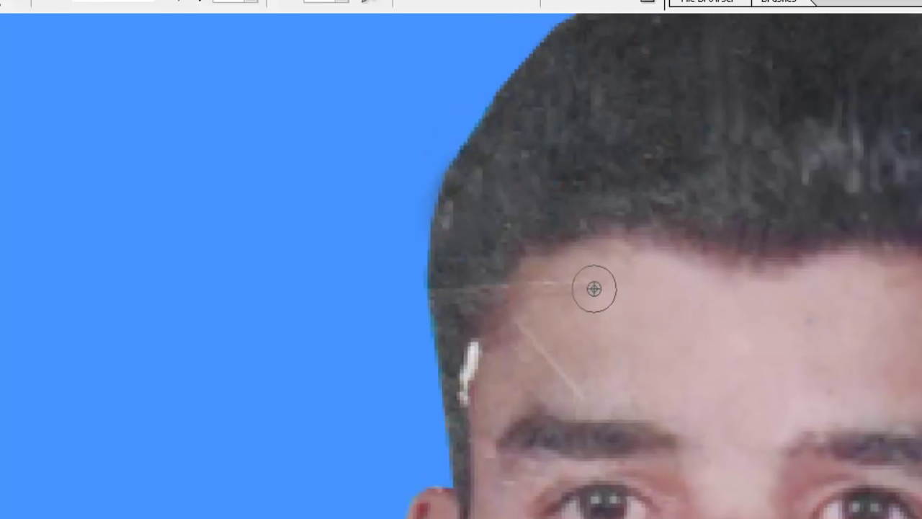
drag(593, 288, 549, 284)
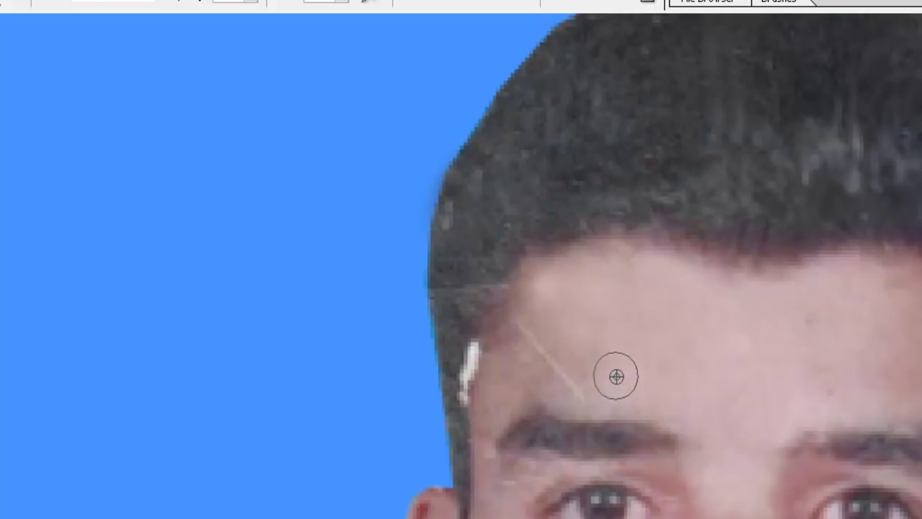
drag(683, 372, 682, 338)
drag(491, 416, 395, 339)
drag(818, 333, 603, 370)
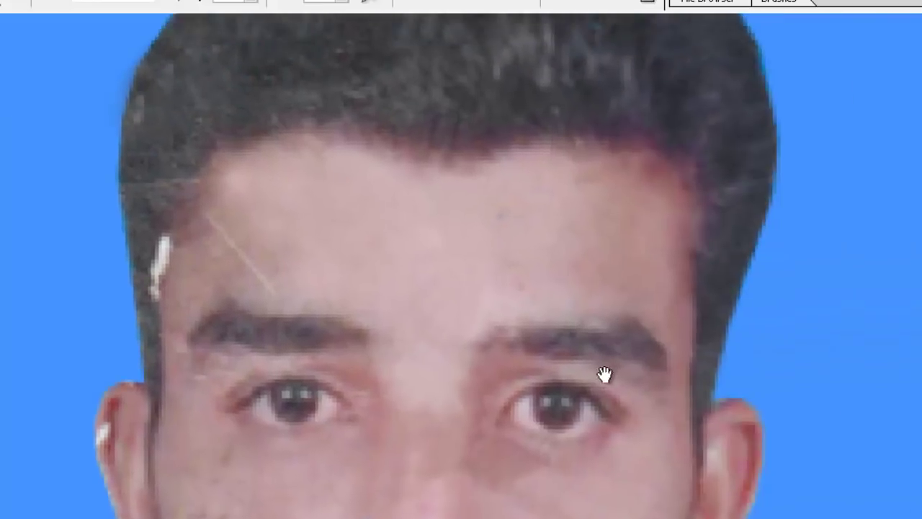
mouse_move(563, 250)
mouse_down()
mouse_move(527, 266)
mouse_move(569, 231)
mouse_up()
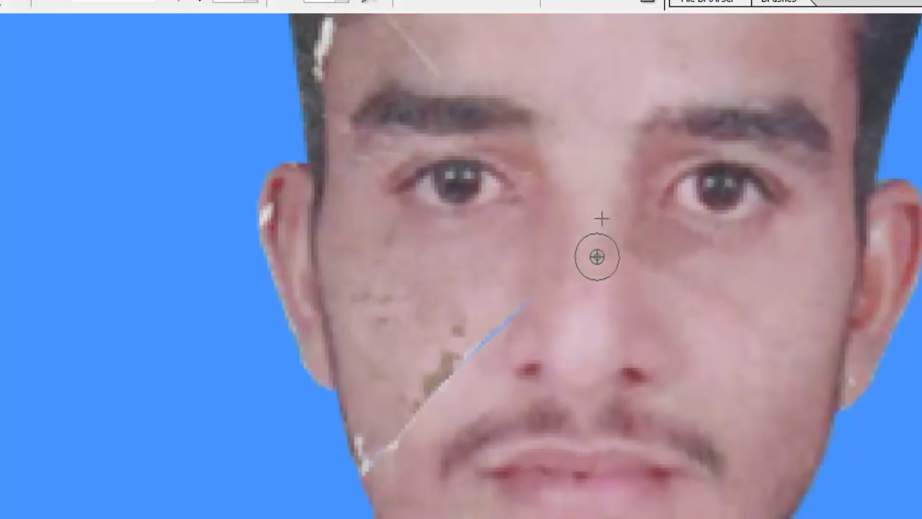
Paint cloned skin over the damaged nose bridge between the eyes, panning around the face
drag(591, 202, 599, 283)
drag(599, 359, 546, 370)
drag(646, 319, 591, 335)
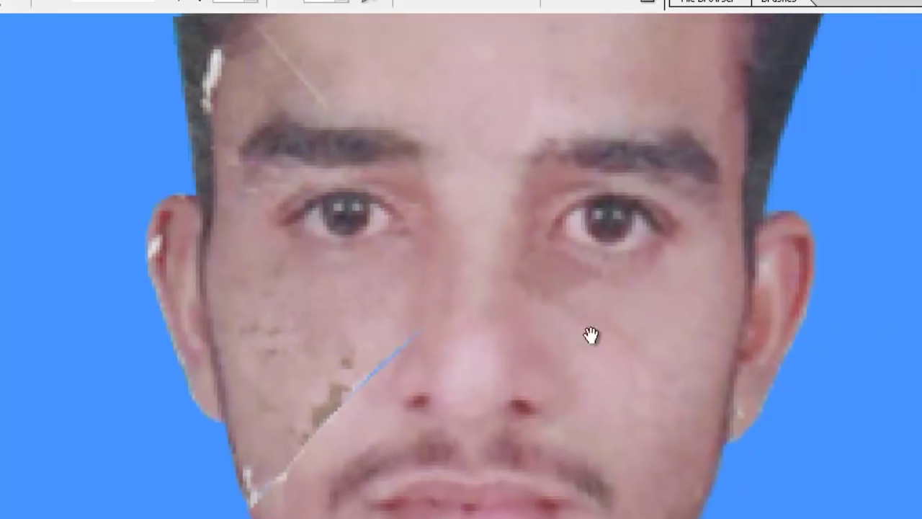
drag(545, 317, 513, 332)
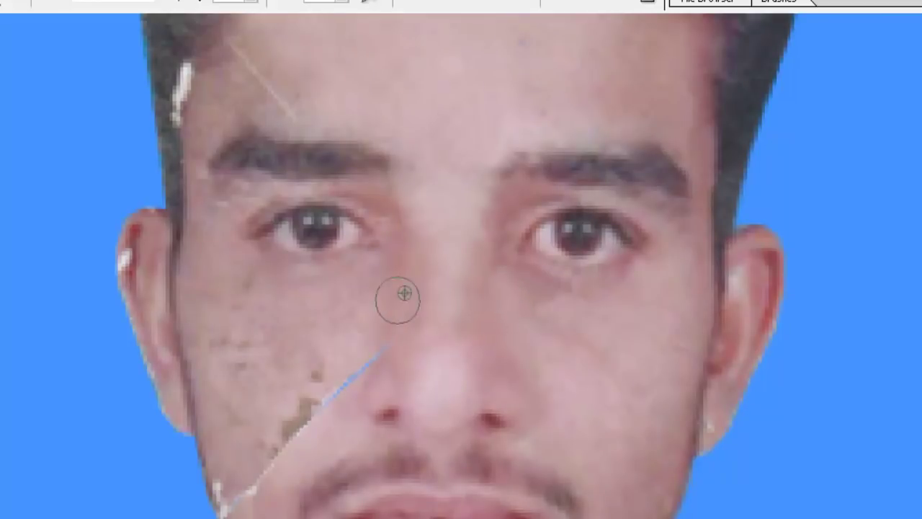
drag(496, 300, 403, 286)
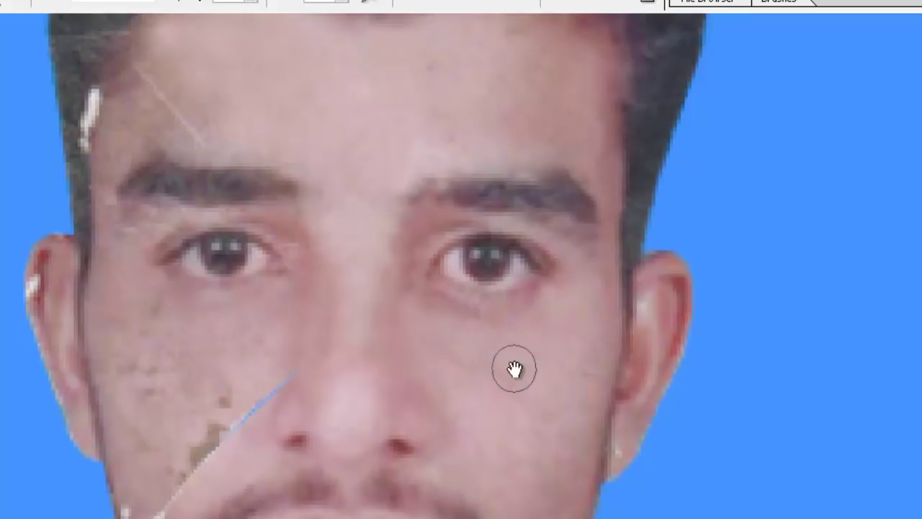
drag(514, 368, 483, 319)
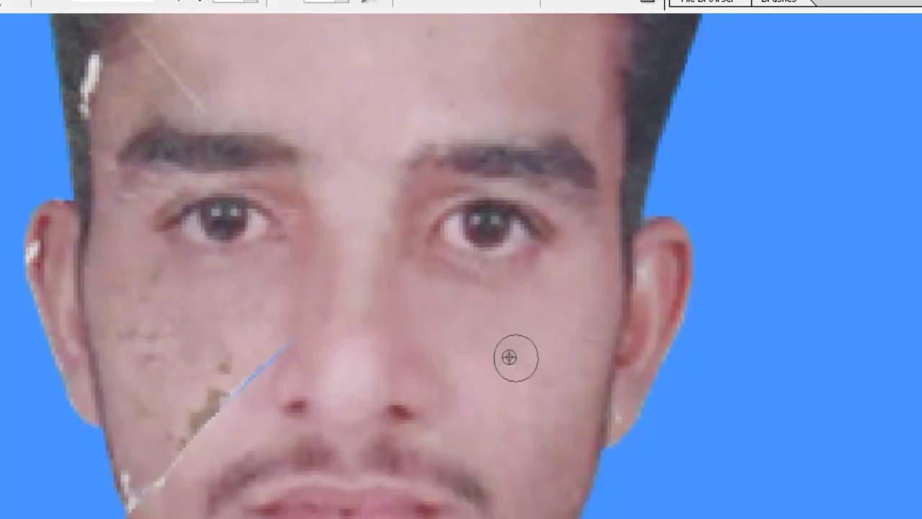
drag(510, 358, 514, 296)
mouse_move(538, 328)
mouse_down()
mouse_move(555, 371)
mouse_move(546, 290)
mouse_up()
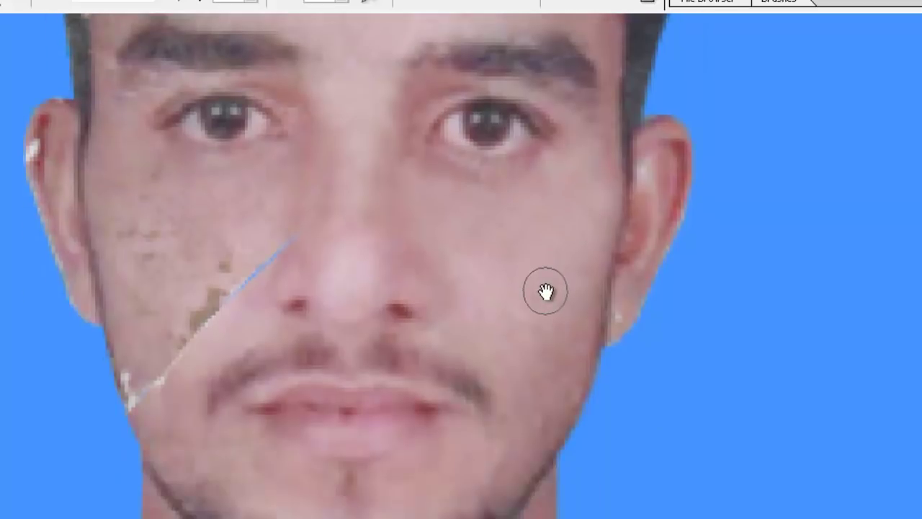
mouse_move(516, 317)
mouse_down()
mouse_move(559, 261)
mouse_move(531, 192)
mouse_up()
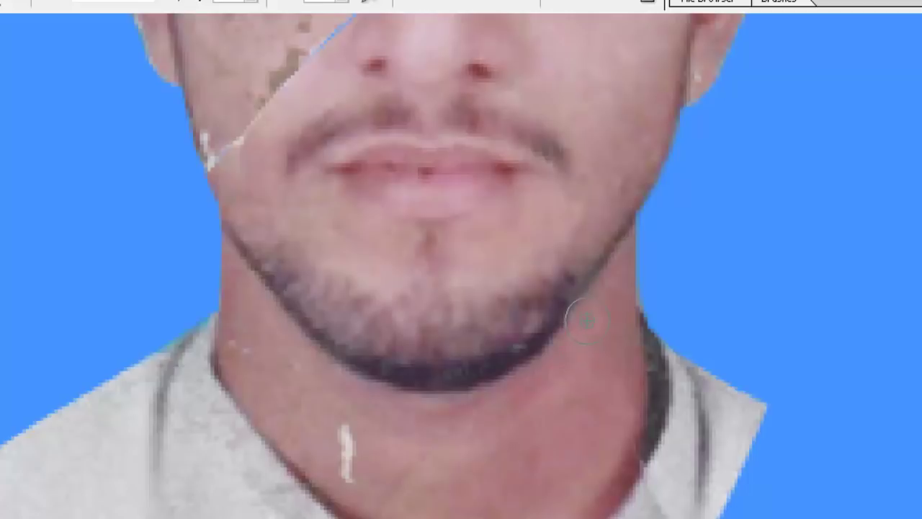
drag(587, 320, 507, 382)
Set the Clone Stamp Master Diameter to 8 px
right_click(488, 376)
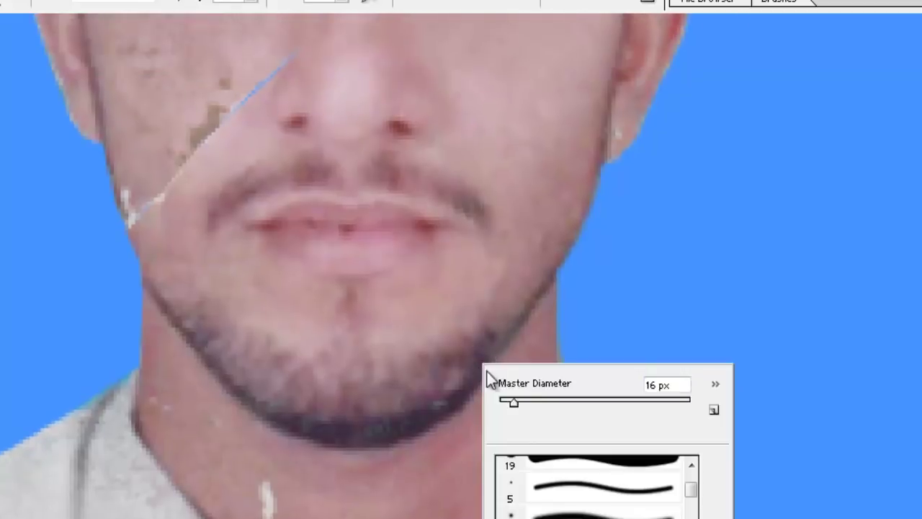
click(524, 400)
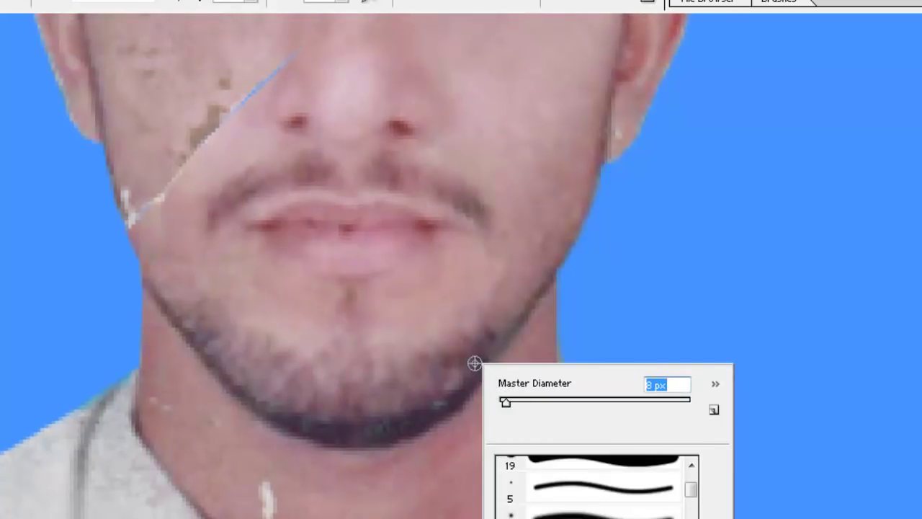
key(Return)
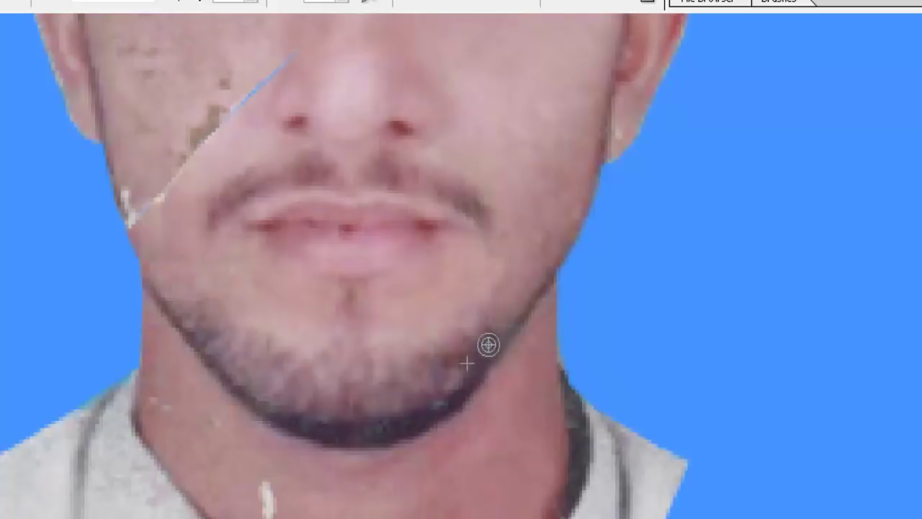
drag(489, 344, 490, 235)
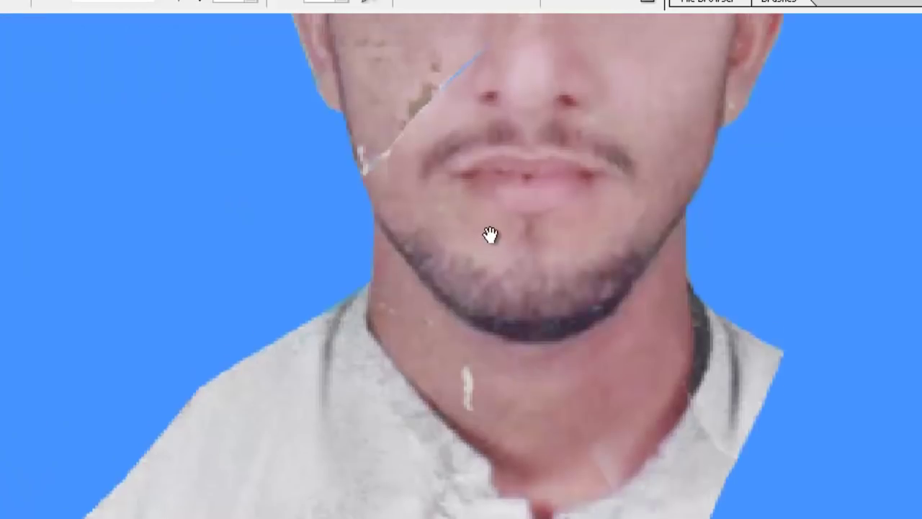
drag(489, 235, 545, 295)
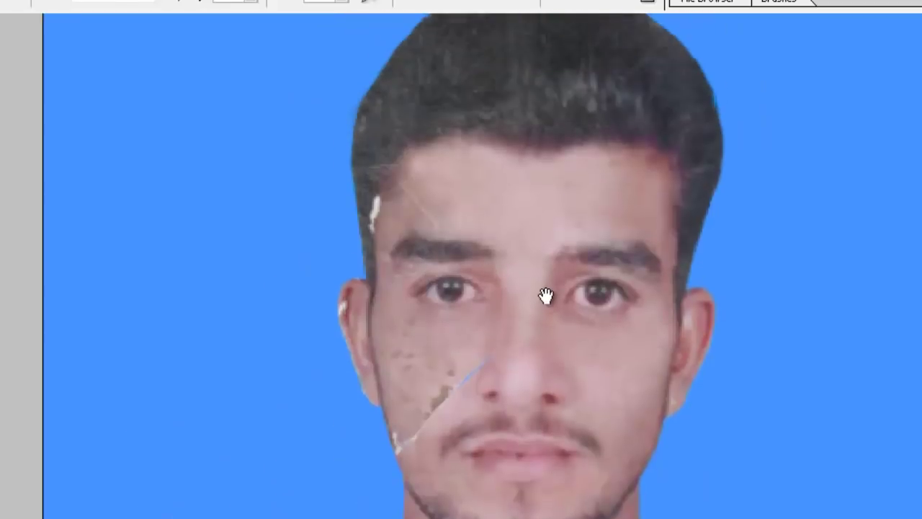
scroll(569, 238, up, 1)
scroll(601, 243, up, 1)
scroll(648, 240, up, 2)
key(ctrl+plus)
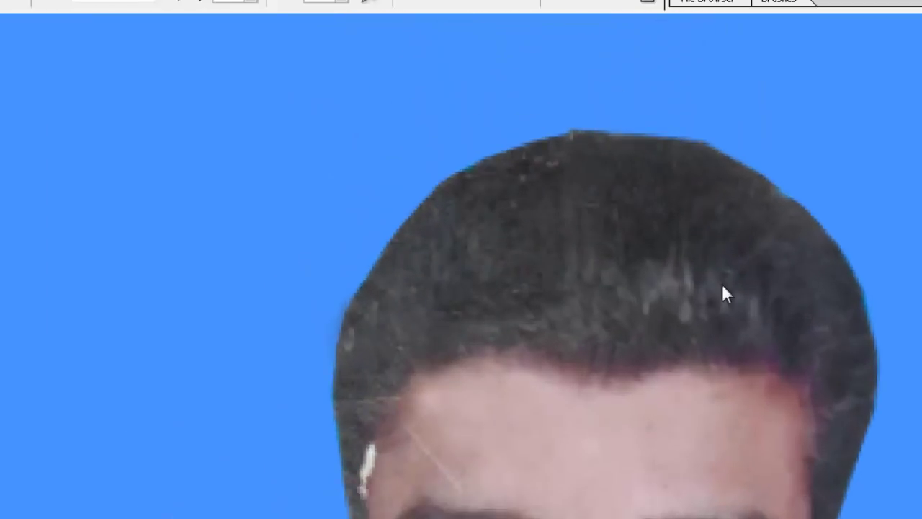
scroll(628, 376, down, 3)
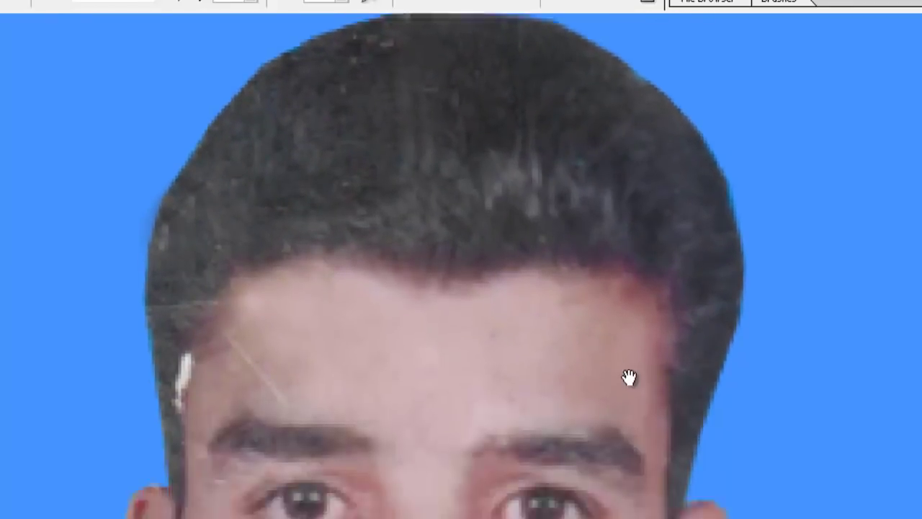
scroll(629, 377, down, 3)
drag(707, 216, 683, 308)
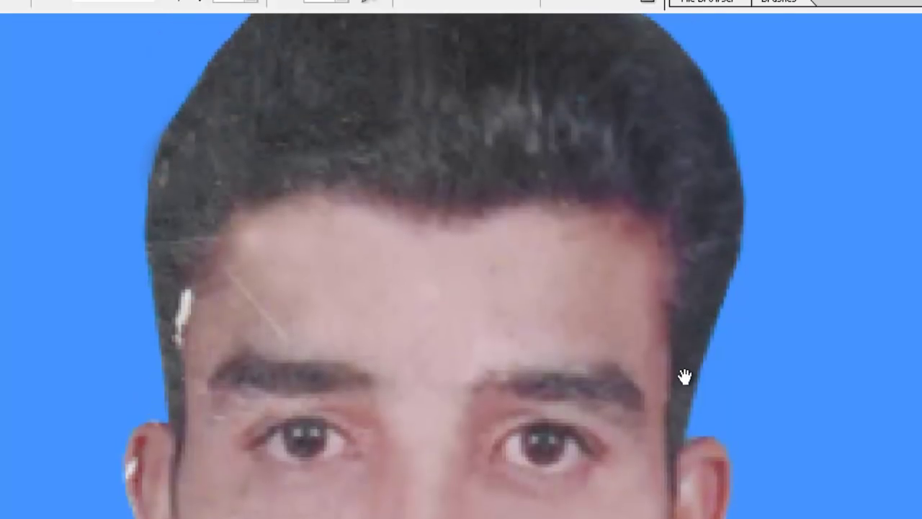
Clone clean skin over the neck blemishes and along the collar edge
scroll(684, 377, down, 4)
scroll(700, 282, down, 3)
scroll(687, 140, down, 3)
scroll(648, 139, down, 1)
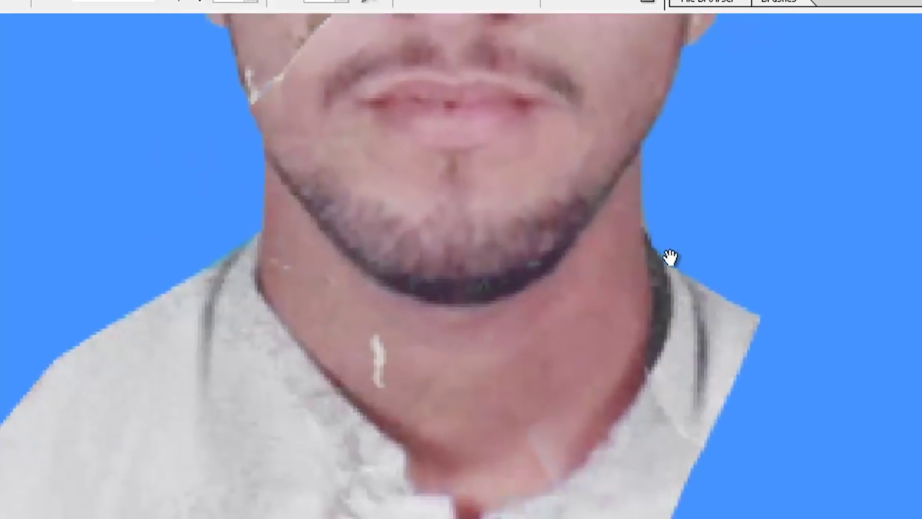
drag(669, 257, 659, 149)
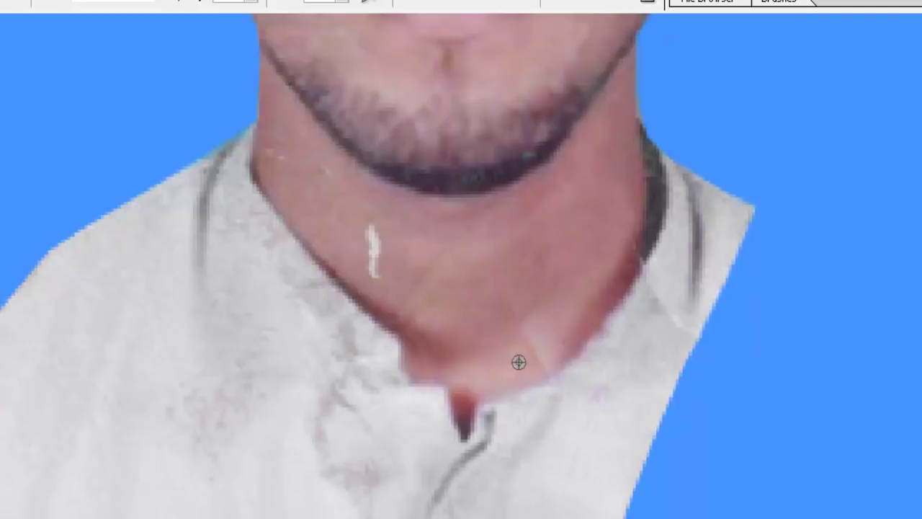
drag(531, 351, 531, 325)
drag(615, 299, 599, 368)
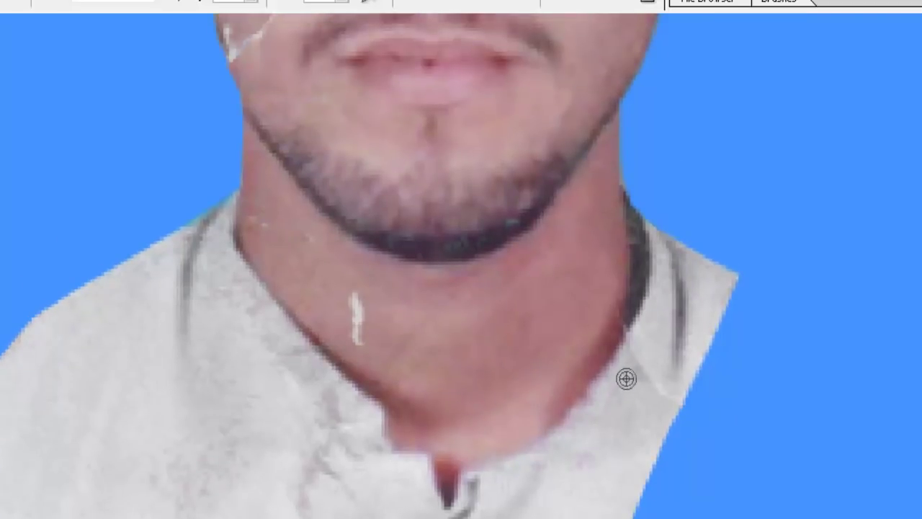
mouse_move(656, 378)
mouse_down()
mouse_move(650, 396)
mouse_move(664, 315)
mouse_up()
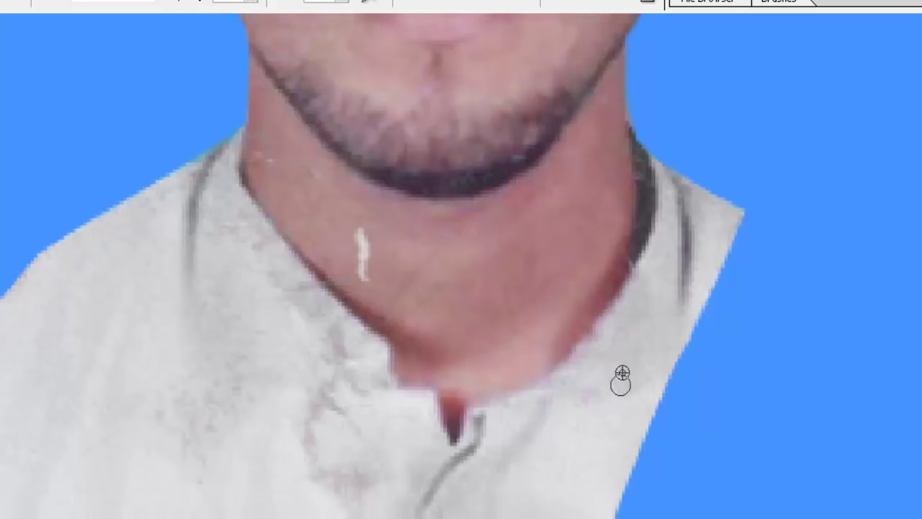
mouse_move(621, 384)
mouse_down()
mouse_move(641, 408)
mouse_move(601, 247)
mouse_move(607, 399)
mouse_up()
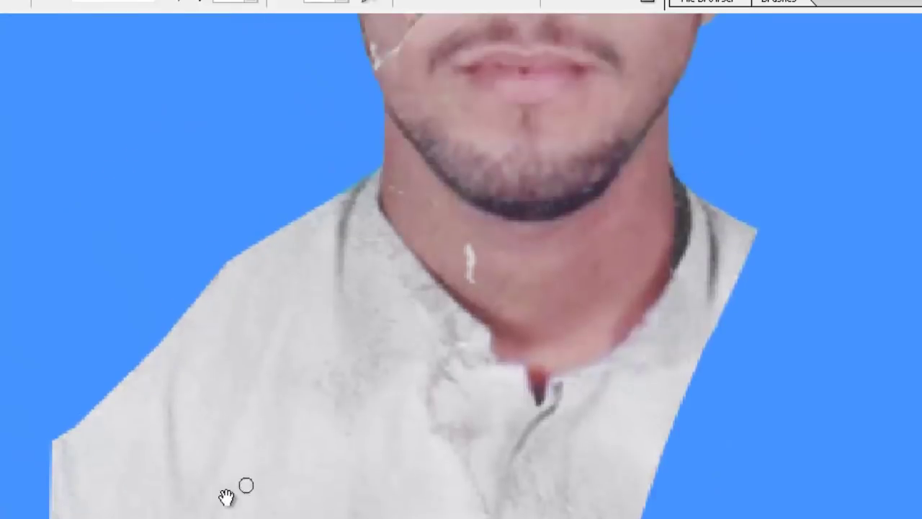
drag(356, 336, 353, 460)
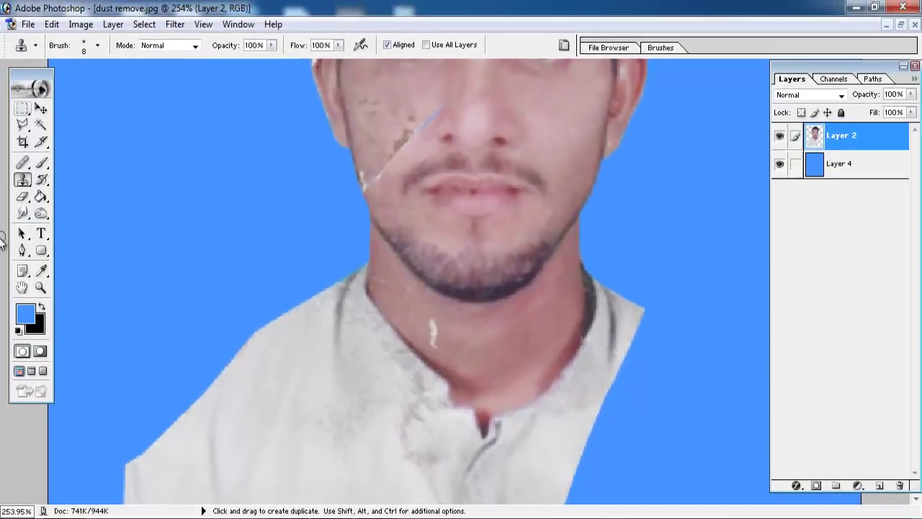
Paste the copied suit from 4.png into the maximized dust remove.jpg portrait as Layer 5
key(super)
click(225, 350)
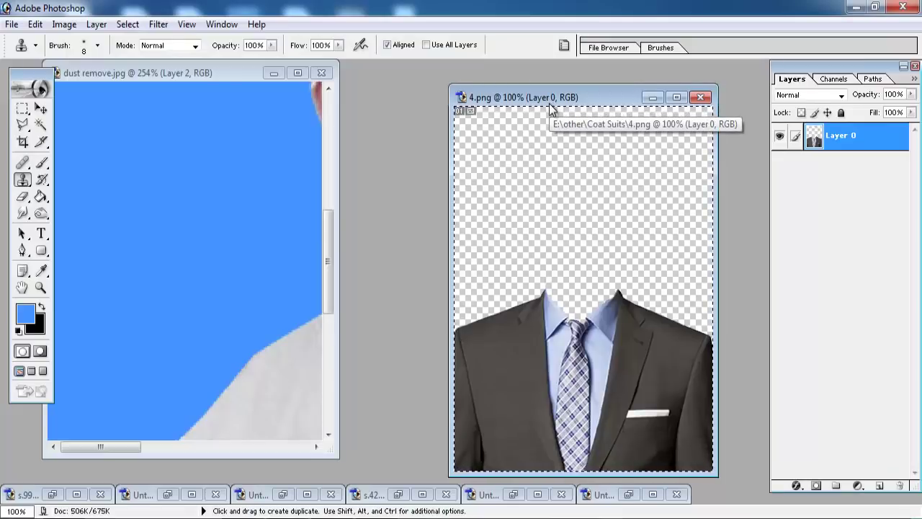
click(176, 72)
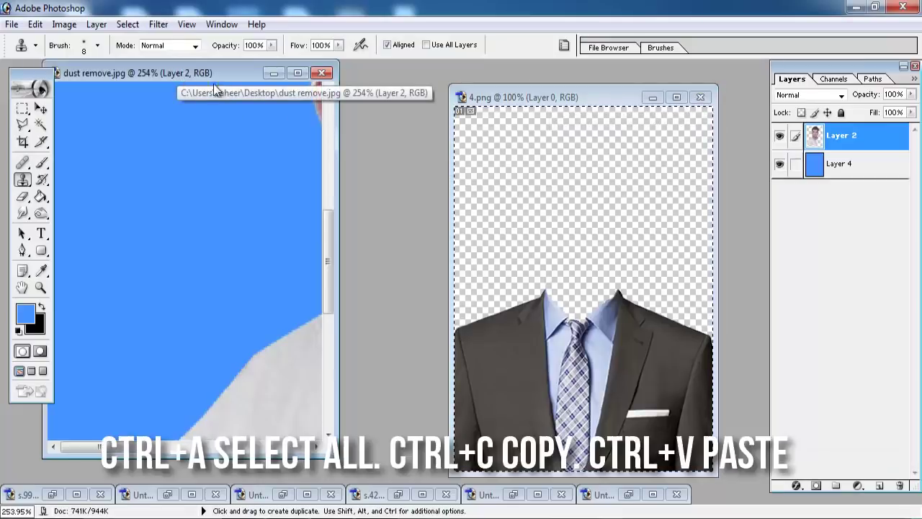
double_click(237, 71)
key(ctrl+0)
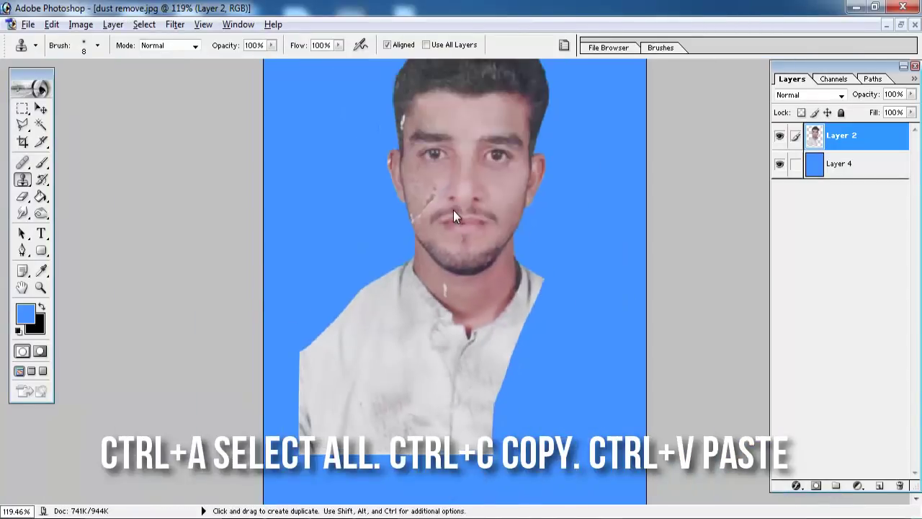
key(ctrl+v)
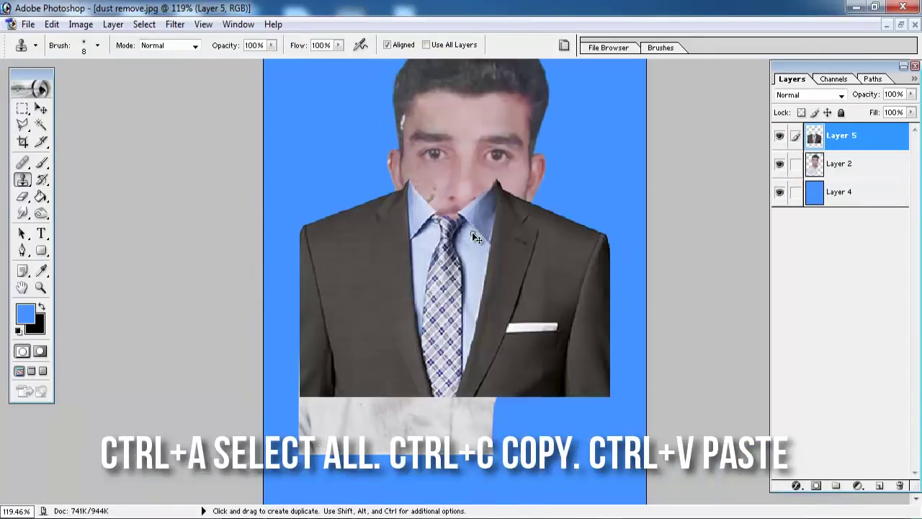
Move the Layer 5 suit below the chin and scale it to about 113.7%, nudging it into place
click(41, 108)
mouse_move(453, 235)
mouse_down()
mouse_move(436, 322)
mouse_move(454, 307)
mouse_up()
key(ctrl+t)
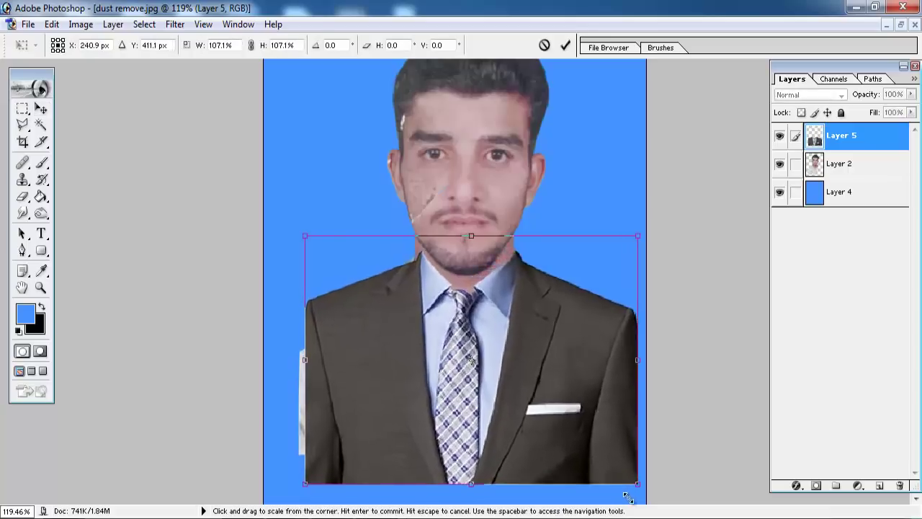
mouse_move(614, 465)
mouse_down()
mouse_move(641, 486)
mouse_move(640, 507)
mouse_up()
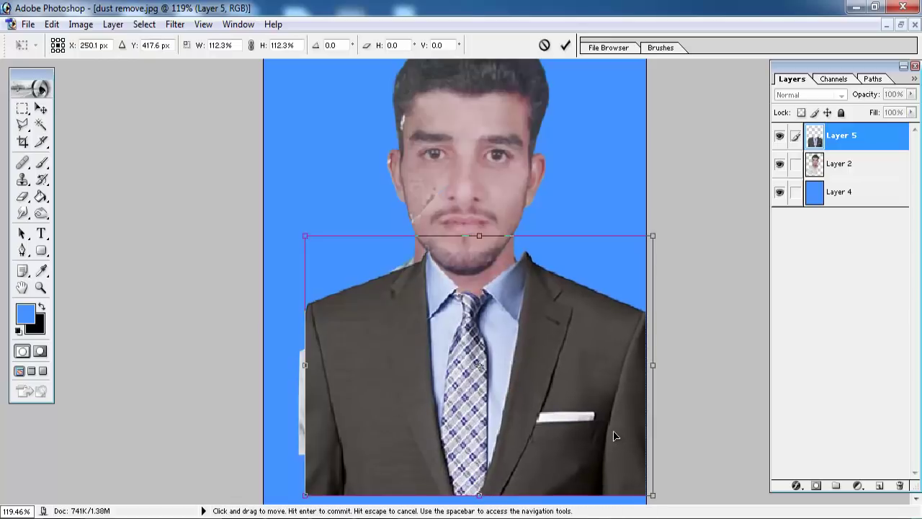
drag(613, 437, 569, 433)
key(ctrl+0)
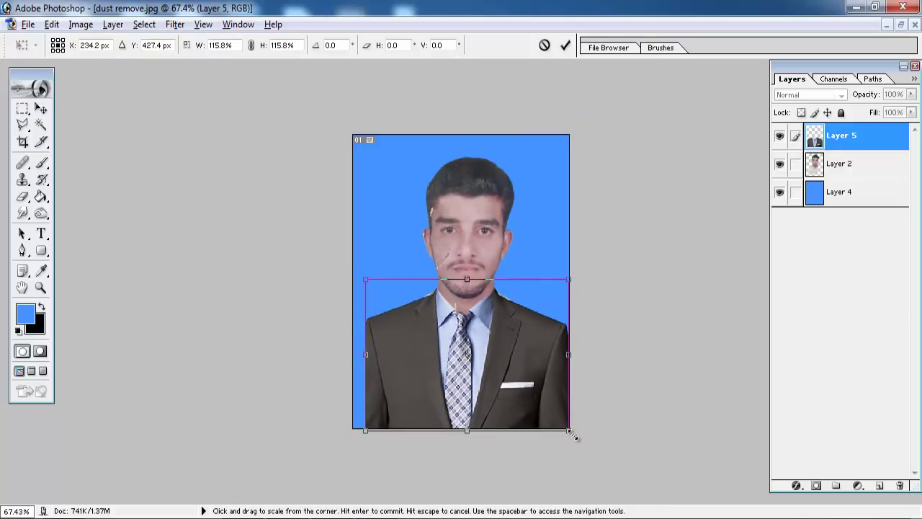
key(Up)
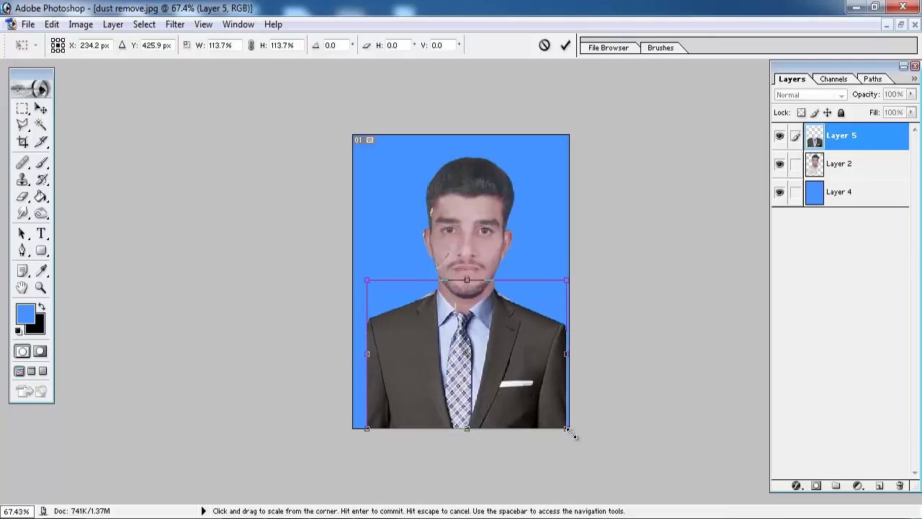
key(Up)
key(Up)
key(Return)
scroll(481, 333, up, 2)
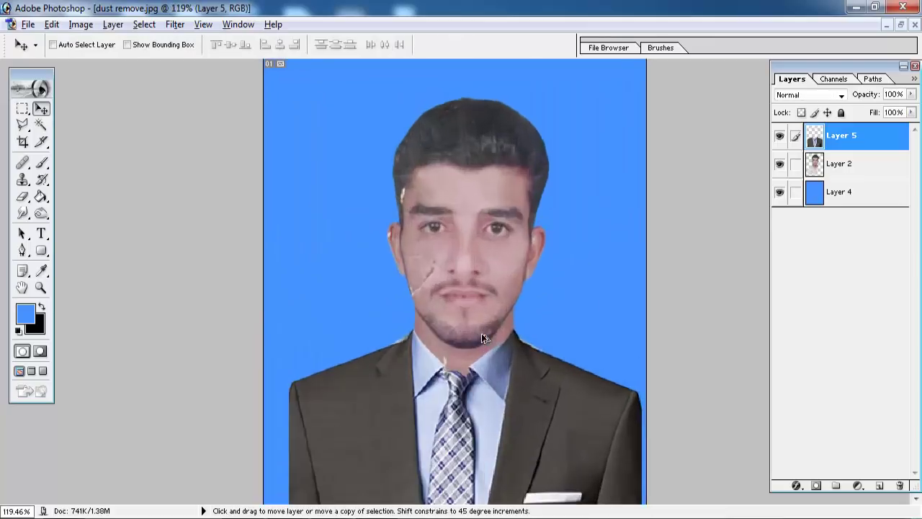
scroll(481, 333, up, 2)
scroll(541, 374, down, 2)
Rotate Layer 2 about -0.6° and nudge it right and down to meet the collar
click(857, 173)
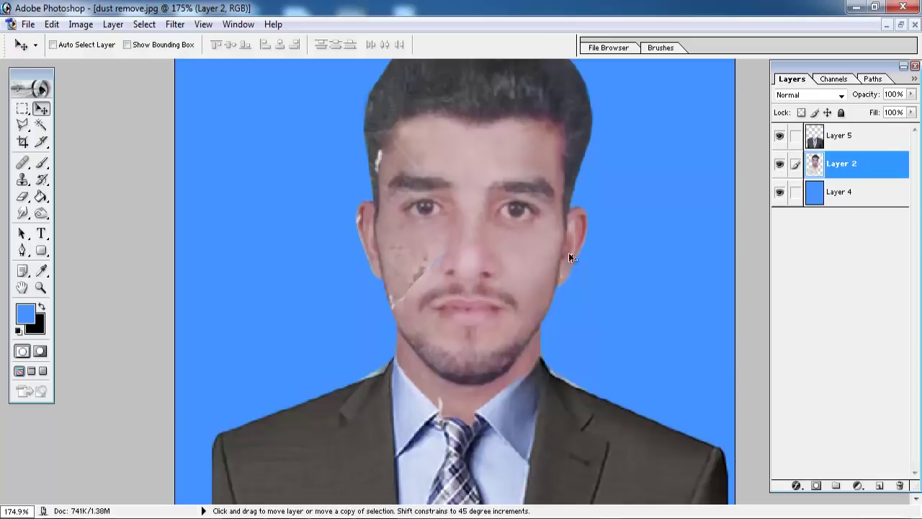
scroll(569, 253, down, 3)
key(ctrl+t)
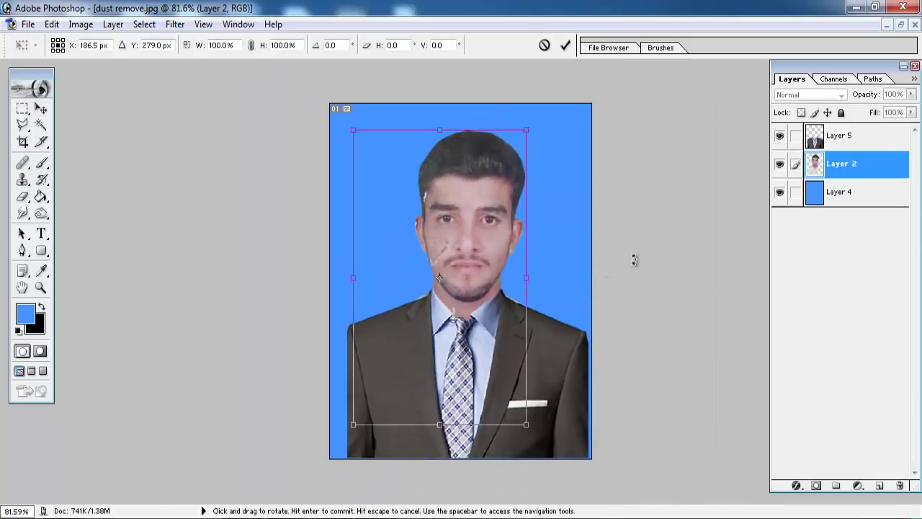
drag(635, 259, 634, 257)
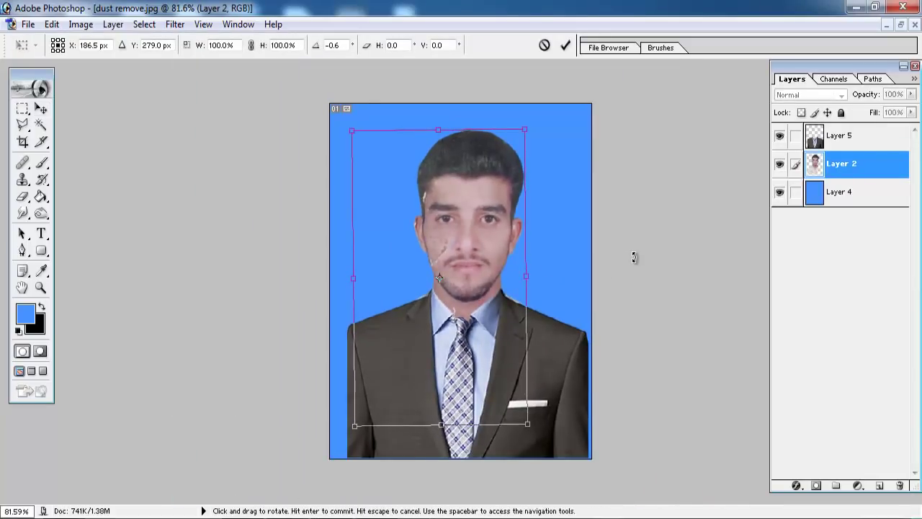
key(Return)
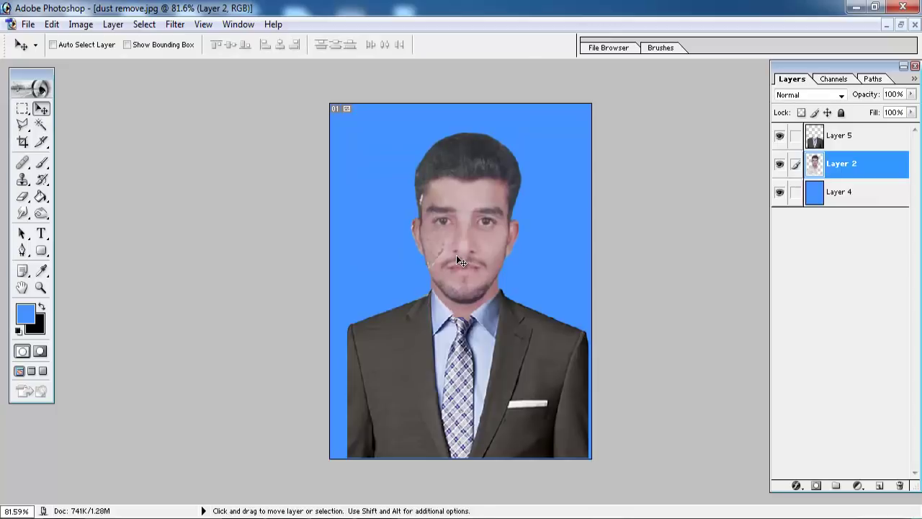
key(Right)
key(Right)
key(Right)
key(Right)
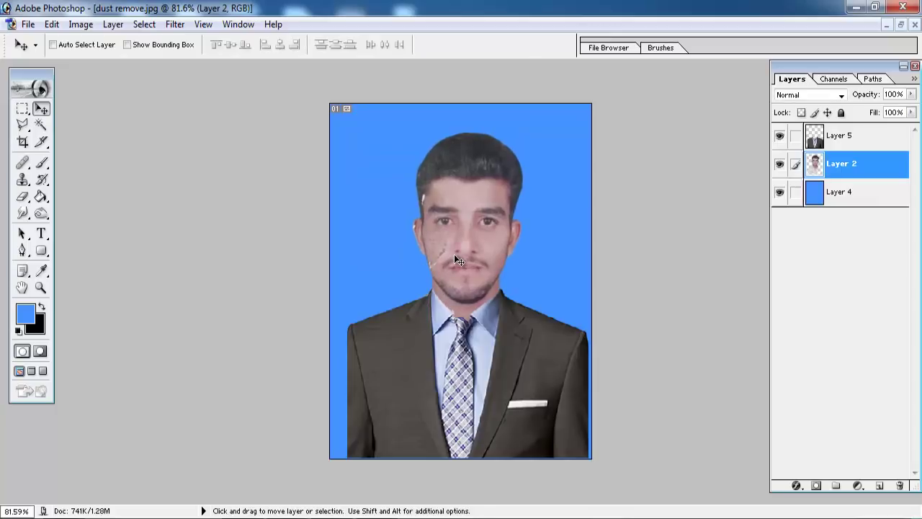
key(Right)
key(Right)
key(Down)
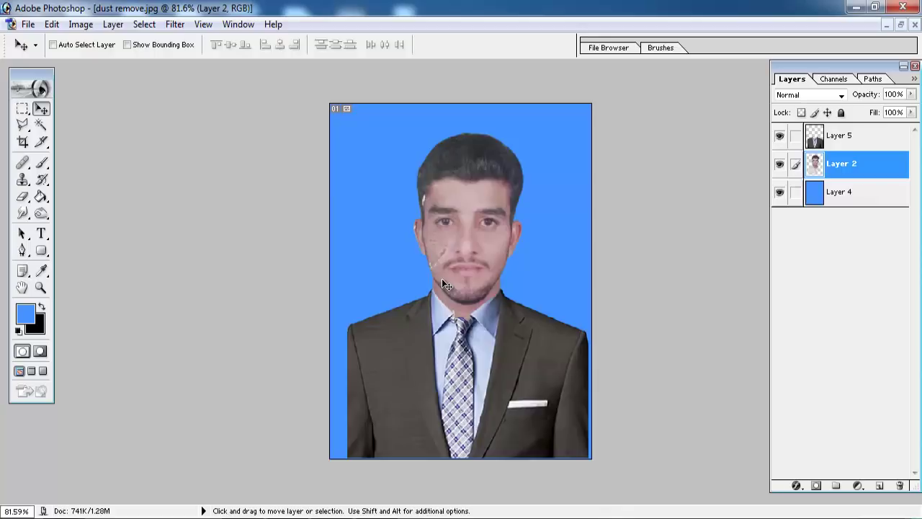
Crop the portrait to exclude the uncovered left strip
click(23, 144)
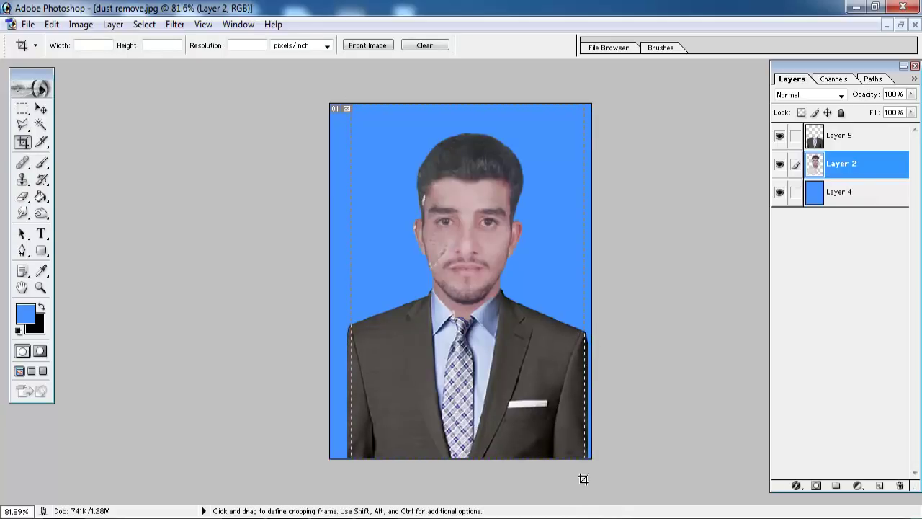
drag(583, 479, 348, 104)
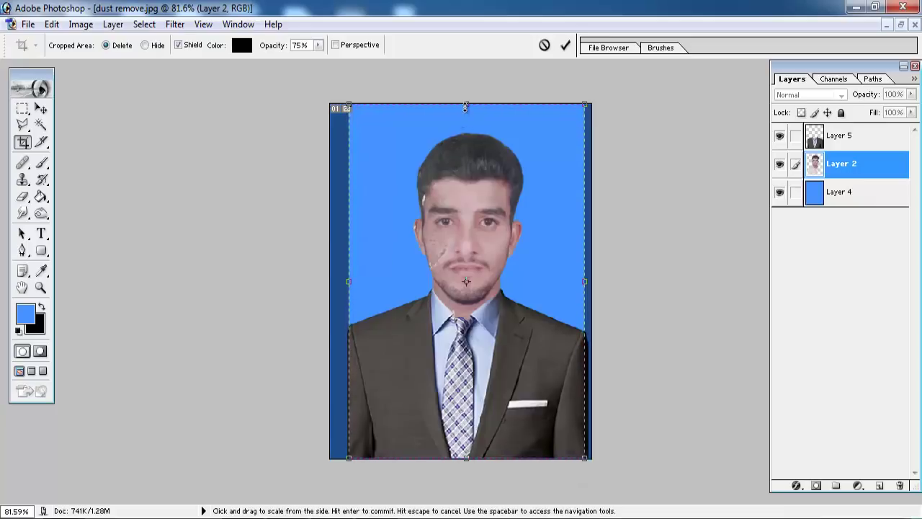
drag(464, 107, 467, 119)
key(Return)
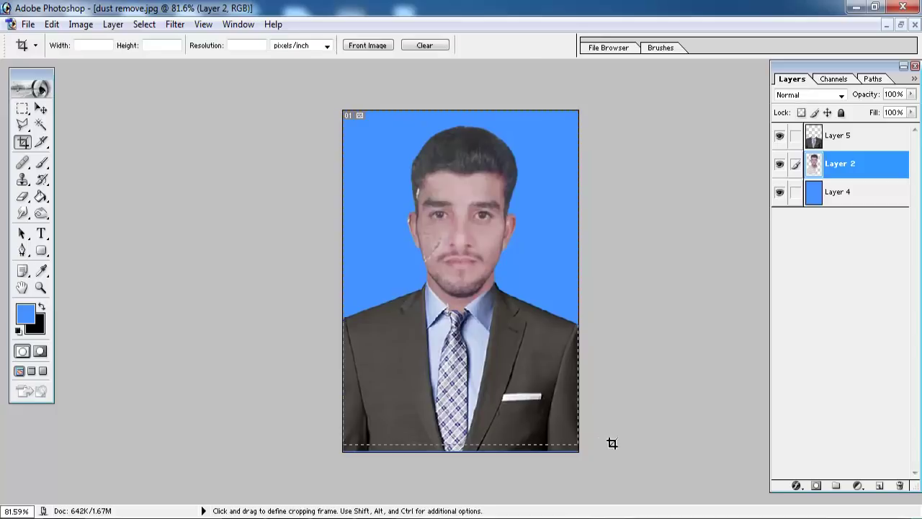
Trim the ragged bottom band below the suit and fit the cropped portrait on screen
drag(612, 441, 607, 437)
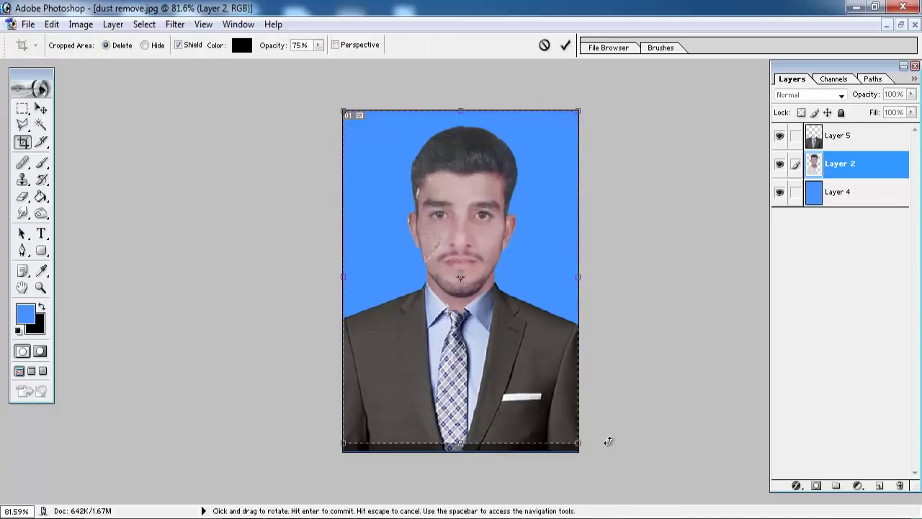
key(Return)
key(ctrl+0)
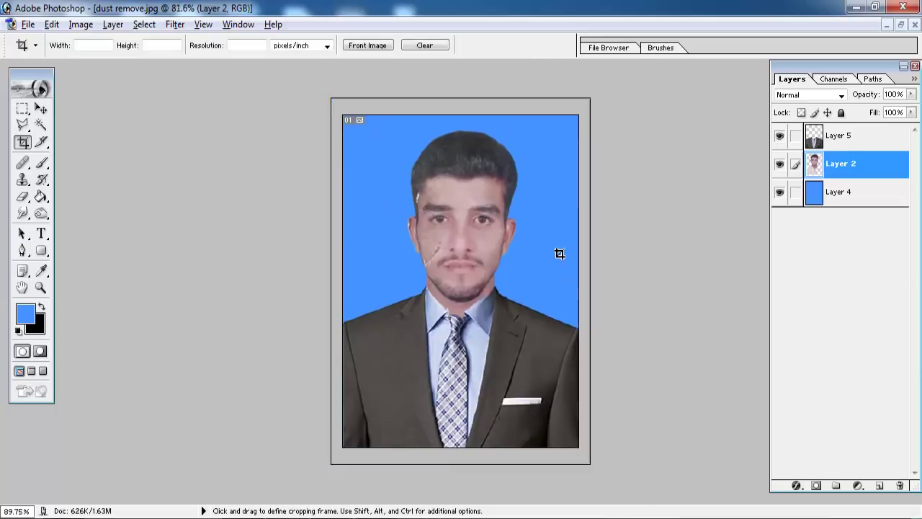
Choose the Clone Stamp Tool and set a clean cheek-skin area as the source
scroll(560, 263, up, 2)
scroll(564, 279, up, 2)
scroll(559, 316, up, 1)
scroll(553, 348, up, 1)
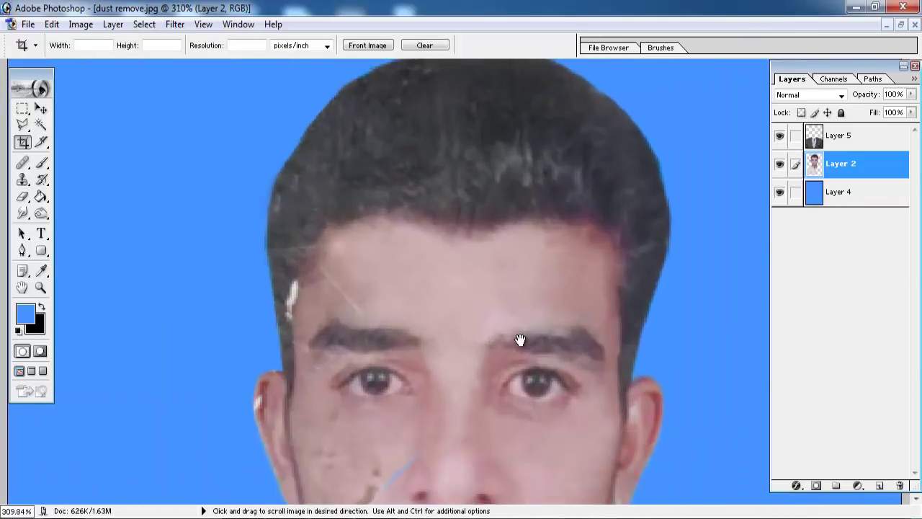
scroll(521, 288, down, 1)
scroll(504, 261, down, 1)
scroll(499, 264, down, 1)
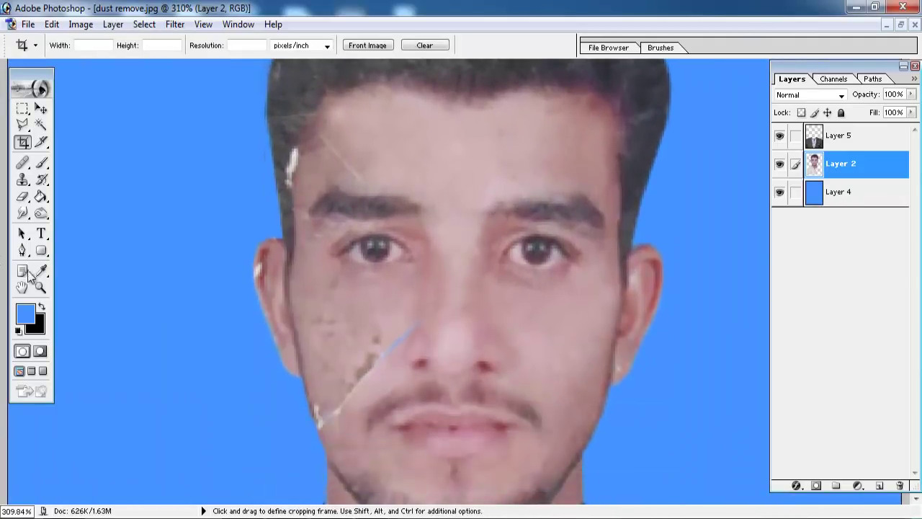
click(22, 179)
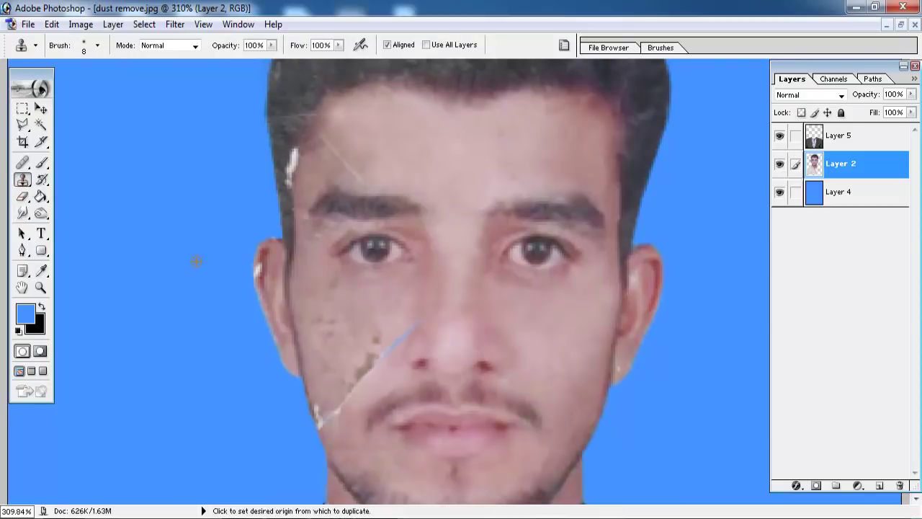
alt+click(391, 319)
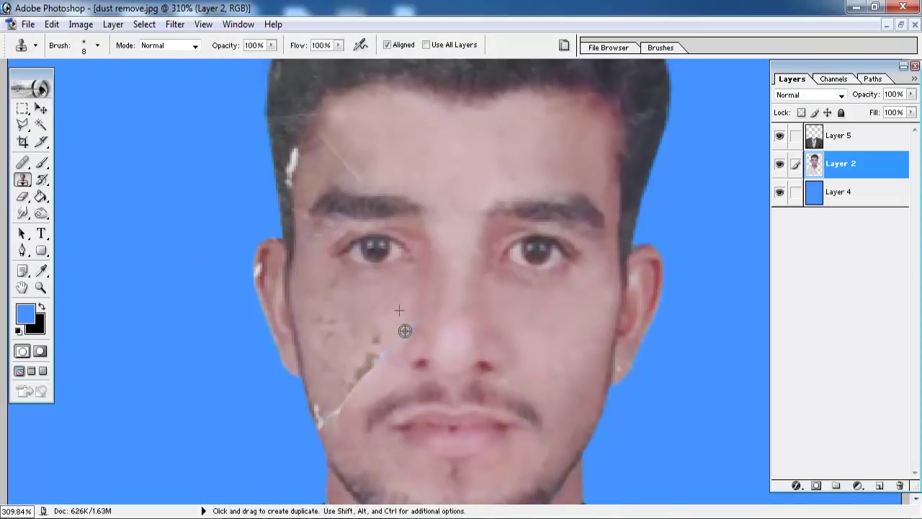
alt+click(413, 304)
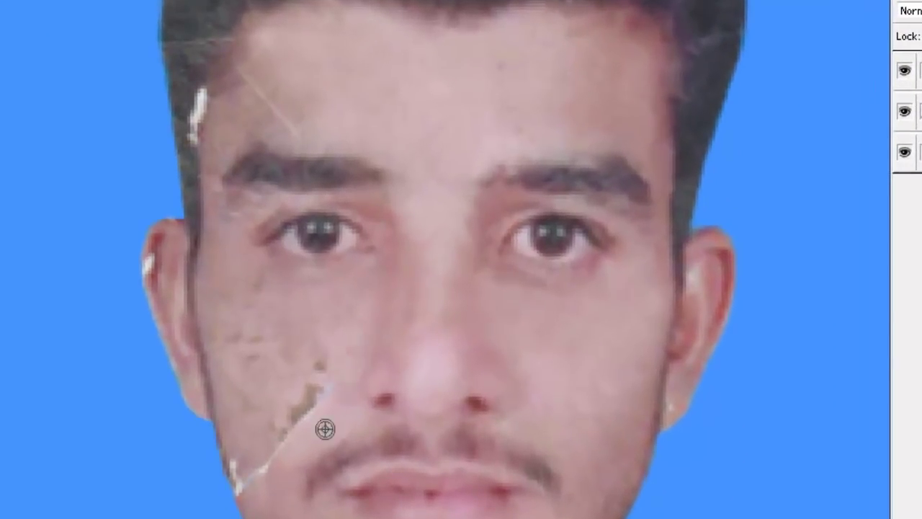
Bring the damaged cheek into view and set the clone brush to 12 px
scroll(323, 428, up, 2)
drag(444, 477, 519, 68)
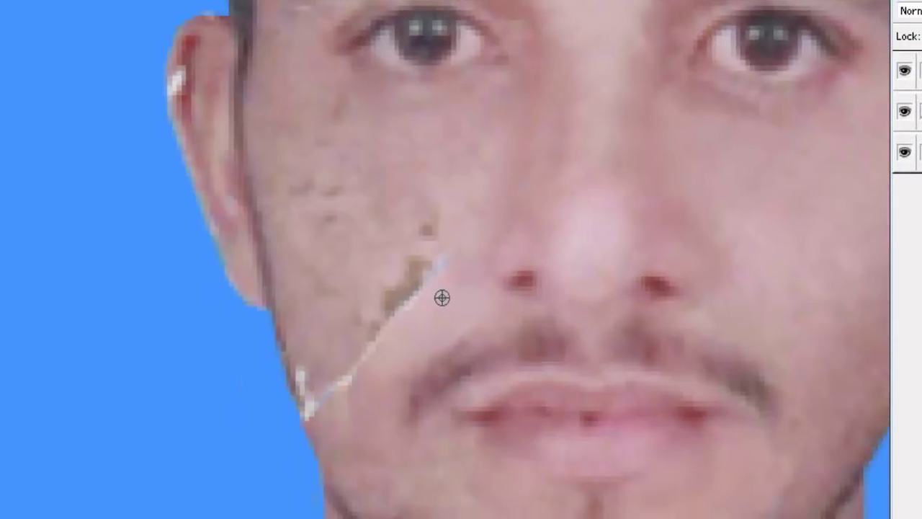
right_click(440, 296)
click(486, 340)
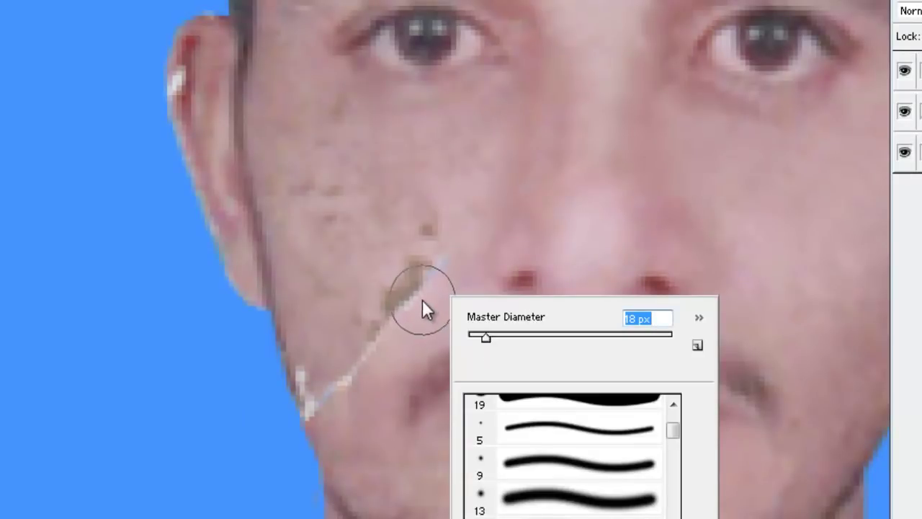
key(Down)
key(Down)
key(Down)
key(Down)
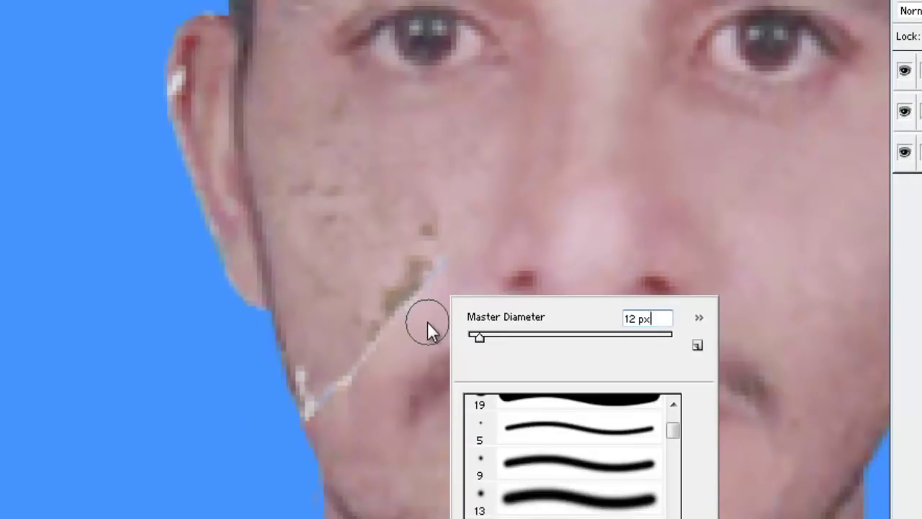
key(Return)
Clone clean skin over the cheek blemishes and dark blotches below the eye
mouse_move(425, 290)
mouse_down()
mouse_move(434, 253)
mouse_move(428, 226)
mouse_move(463, 245)
mouse_move(360, 336)
mouse_move(449, 282)
mouse_move(432, 319)
mouse_move(408, 326)
mouse_move(395, 313)
mouse_move(409, 352)
mouse_up()
drag(380, 272, 403, 418)
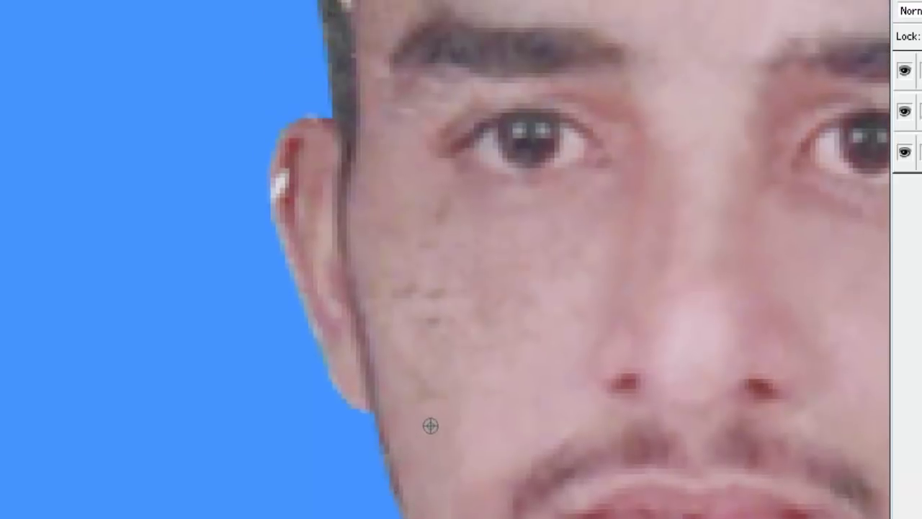
mouse_move(471, 344)
mouse_down()
mouse_move(428, 302)
mouse_move(510, 345)
mouse_move(526, 297)
mouse_move(494, 268)
mouse_move(400, 299)
mouse_move(432, 391)
mouse_up()
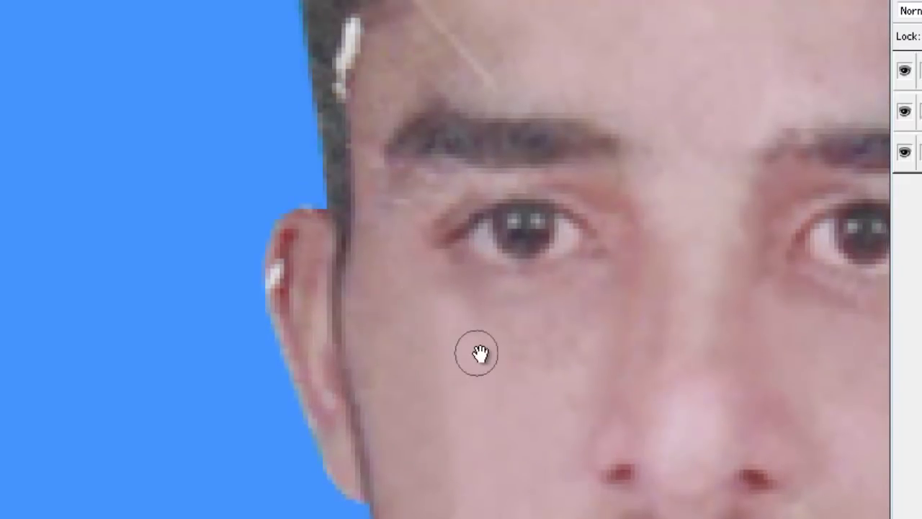
drag(514, 400, 546, 364)
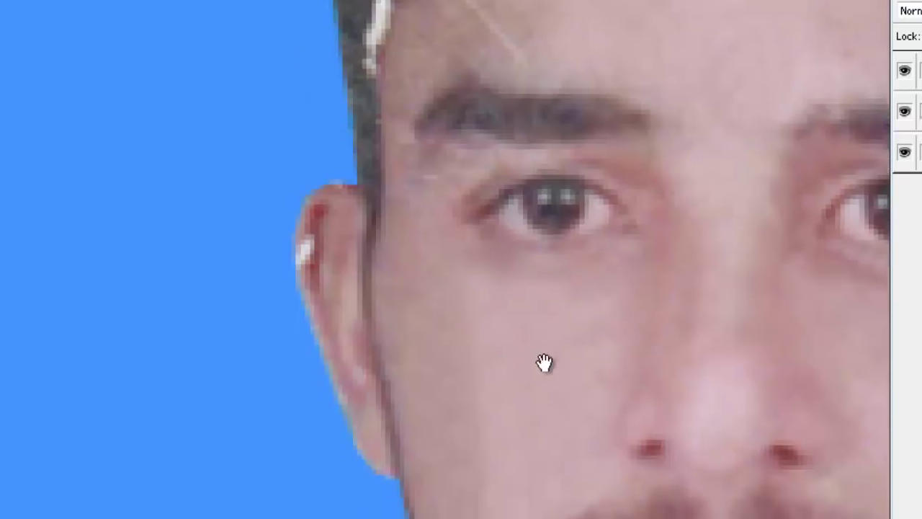
drag(496, 432, 520, 326)
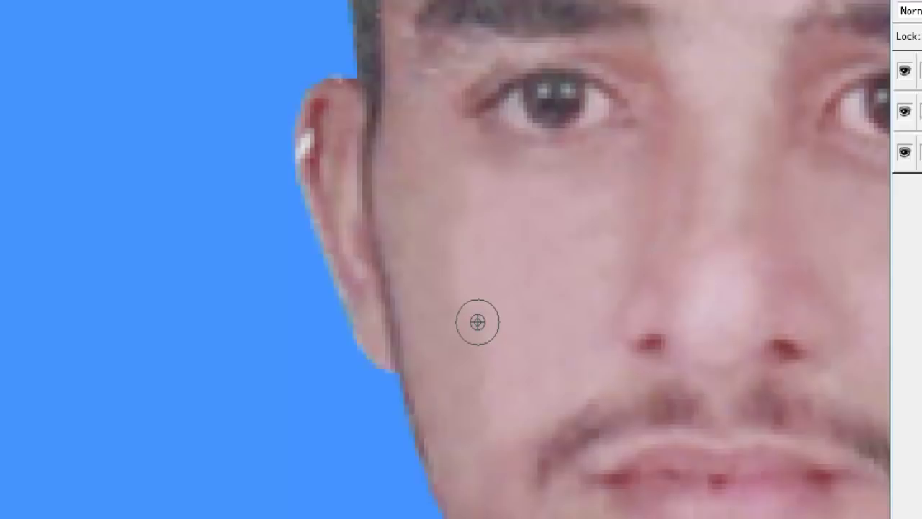
Resample clean skin near the ear and paint over the remaining cheek scratches
scroll(490, 352, up, 3)
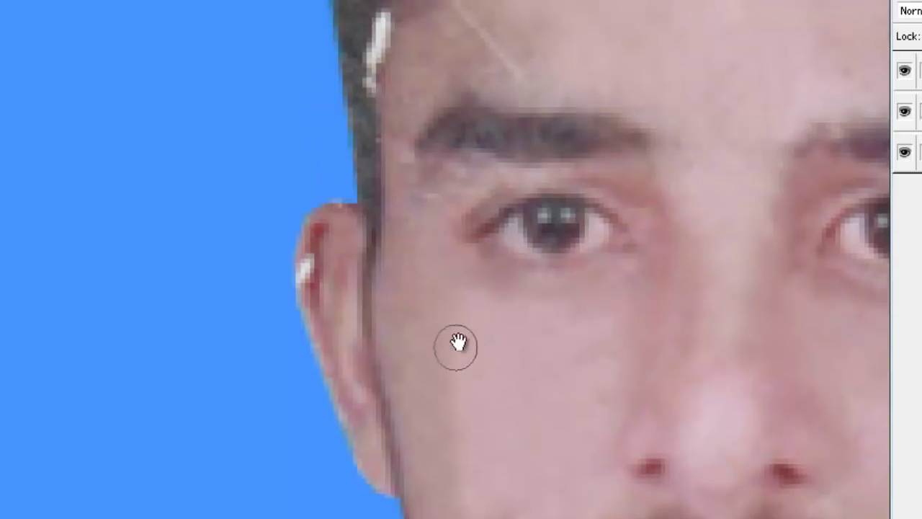
scroll(476, 357, down, 4)
alt+click(503, 309)
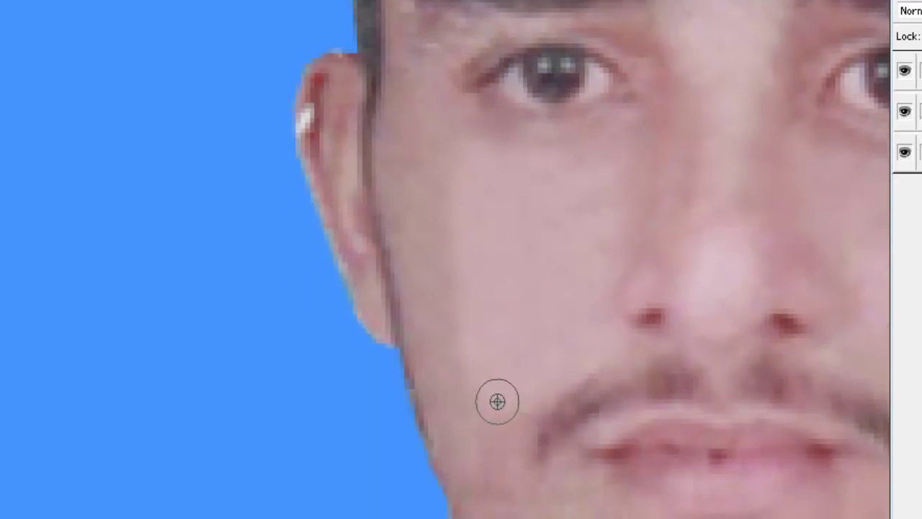
mouse_move(497, 399)
mouse_down()
mouse_move(502, 212)
mouse_move(299, 375)
mouse_up()
scroll(299, 375, up, 2)
scroll(500, 383, up, 4)
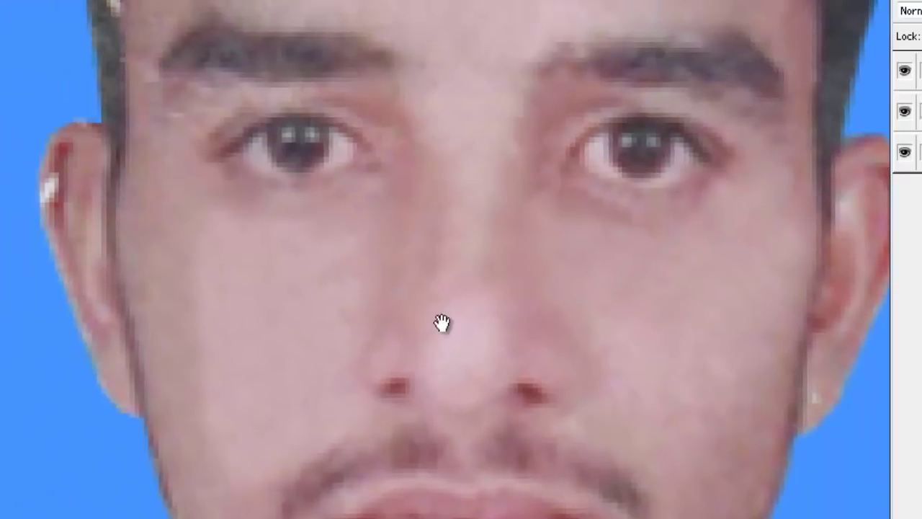
scroll(442, 324, up, 5)
scroll(469, 477, left, 2)
scroll(396, 238, down, 3)
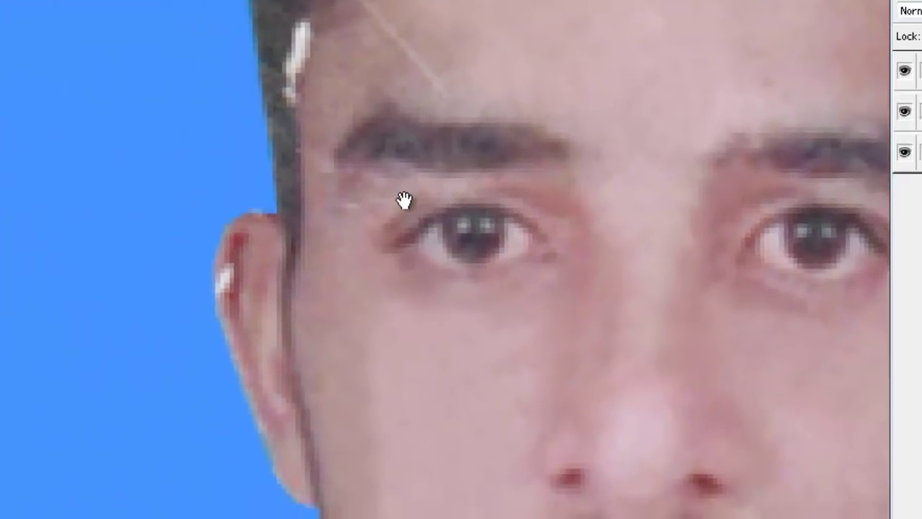
scroll(152, 357, right, 5)
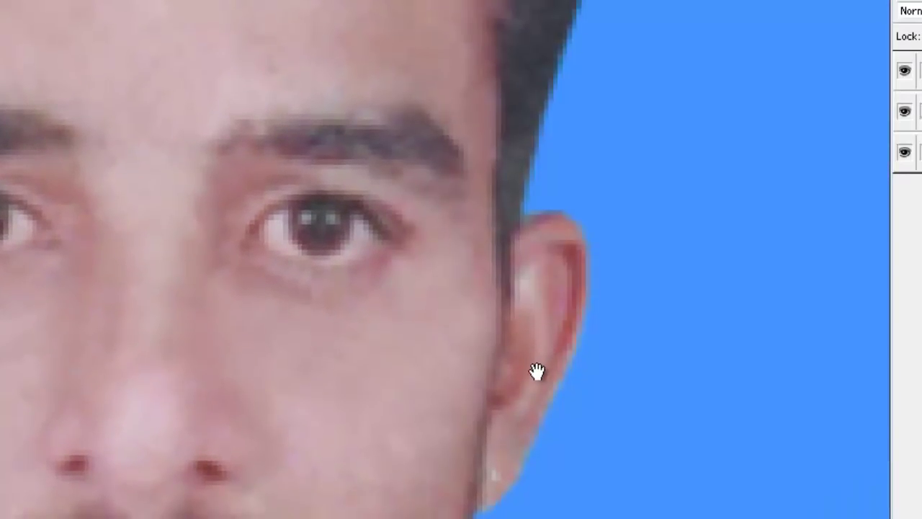
Shrink the brush diameter, zoom out to show the whole face and hair, and pick the Lasso Tool
right_click(513, 440)
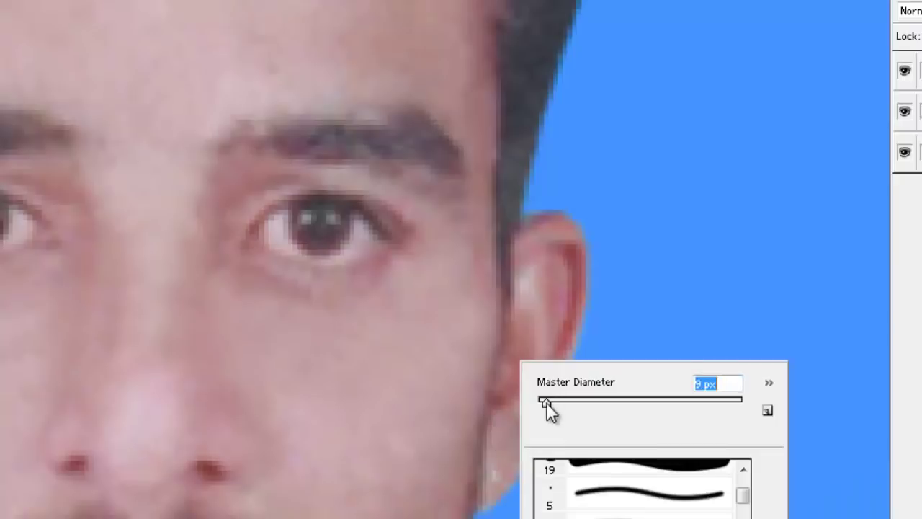
key(Return)
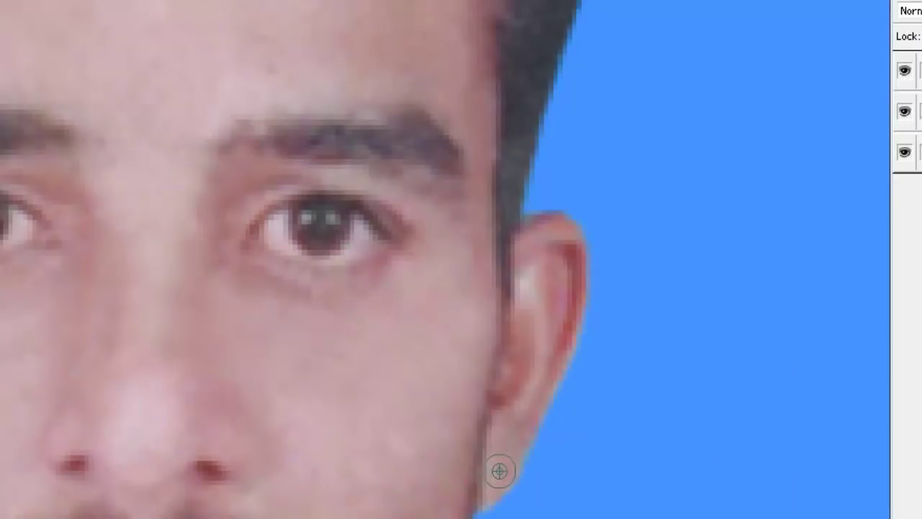
key(ctrl+minus)
scroll(489, 448, up, 5)
drag(497, 380, 504, 401)
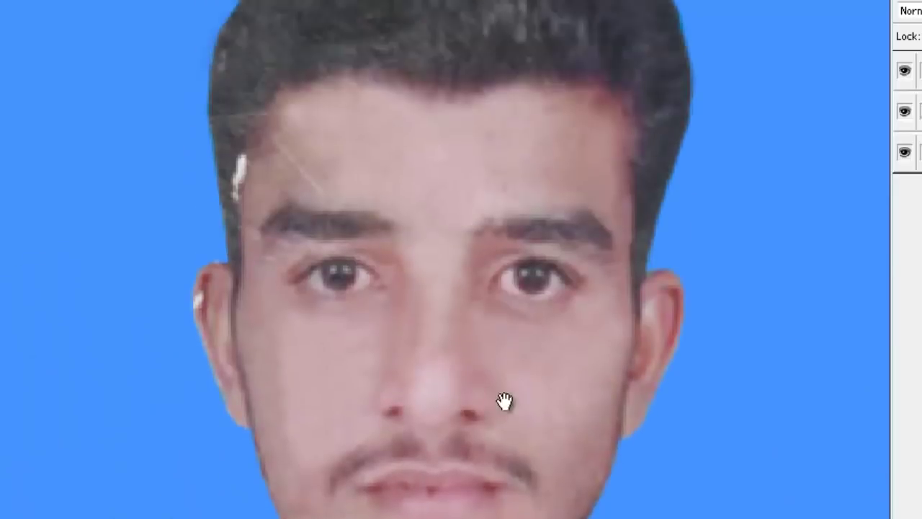
drag(502, 325, 494, 449)
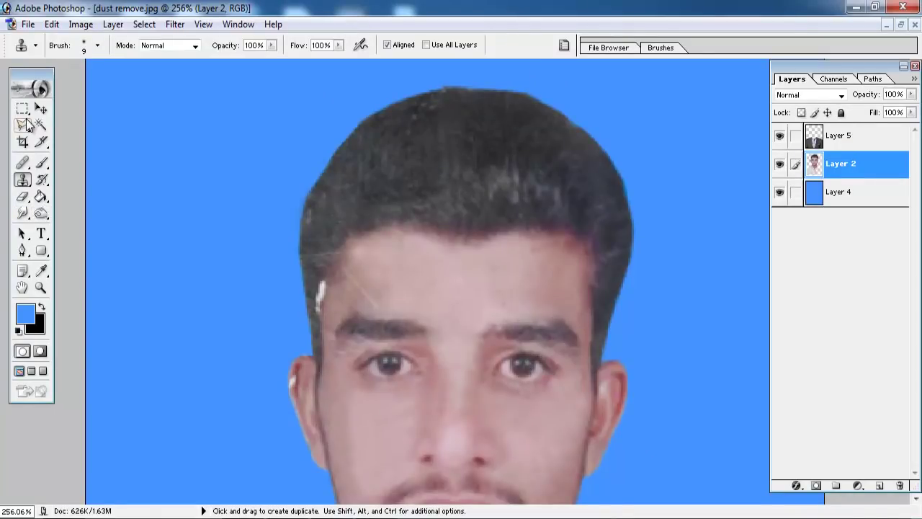
drag(25, 124, 81, 123)
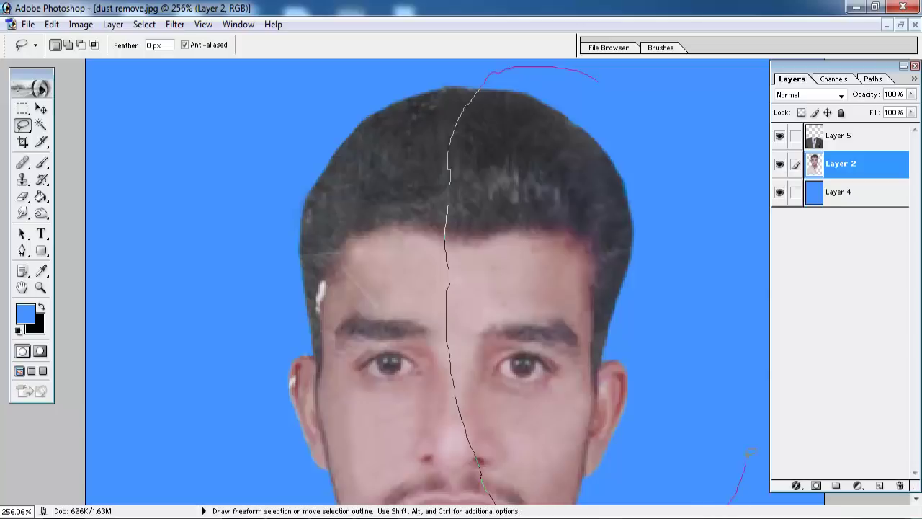
Lasso the right half of the face and hair and copy it to a new Layer 6
drag(688, 103, 667, 86)
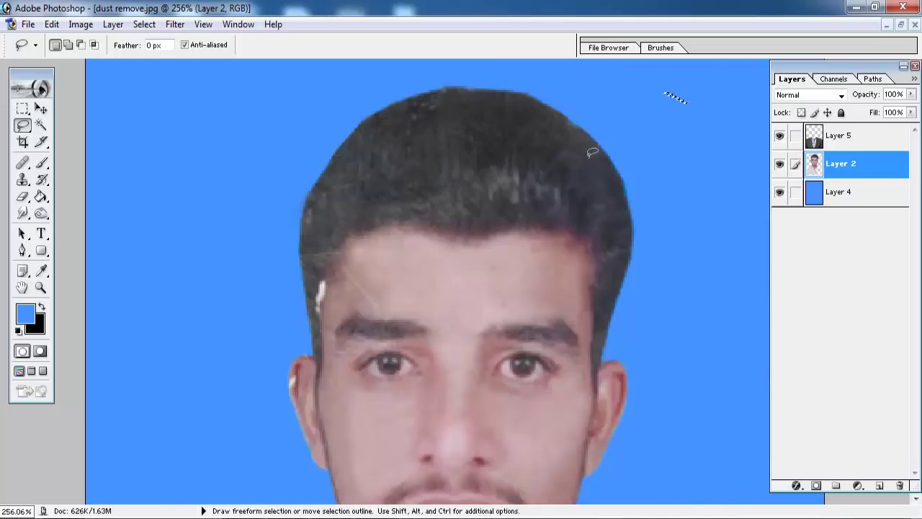
key(ctrl+0)
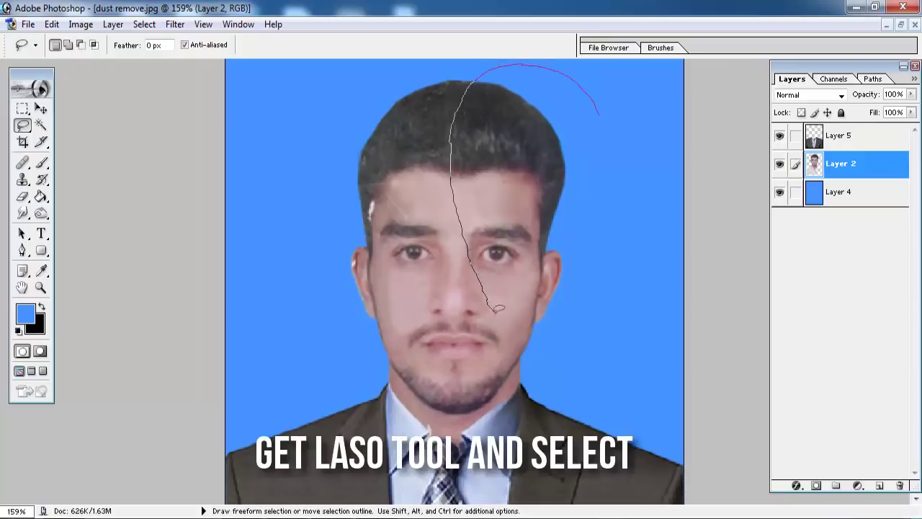
drag(575, 364, 651, 247)
drag(639, 150, 636, 159)
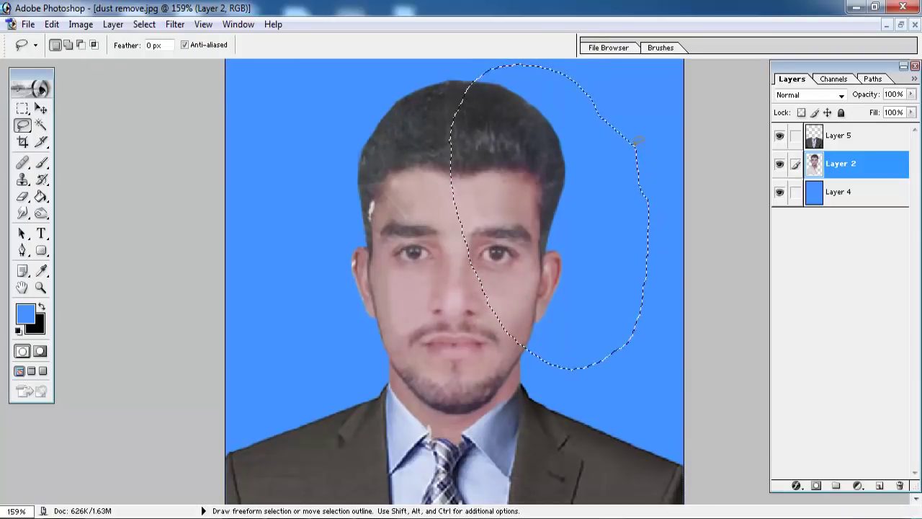
right_click(530, 176)
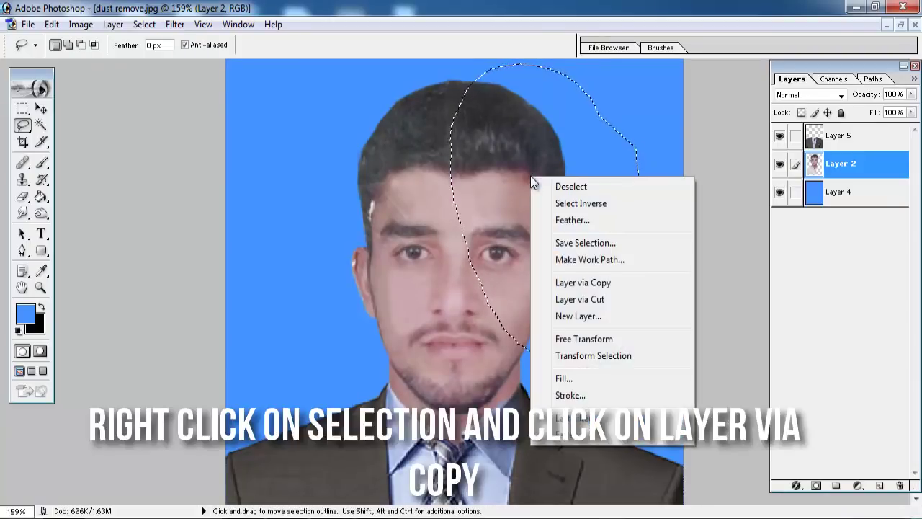
click(564, 283)
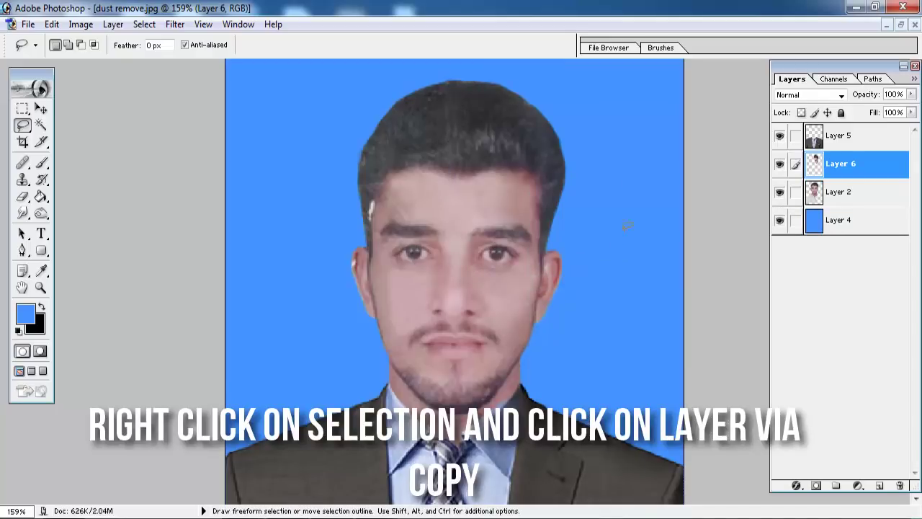
Flip the copied half-face horizontally and move it onto the left side
key(ctrl+t)
right_click(484, 186)
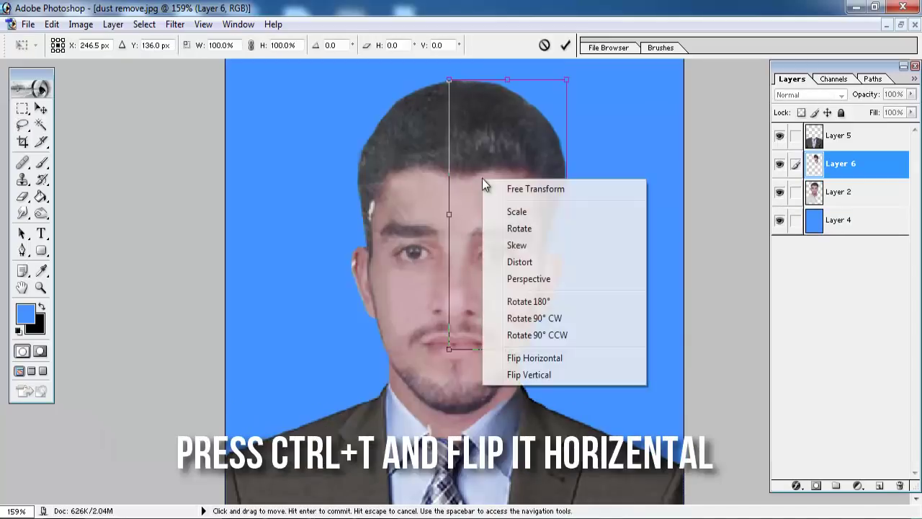
click(542, 357)
drag(515, 160, 414, 161)
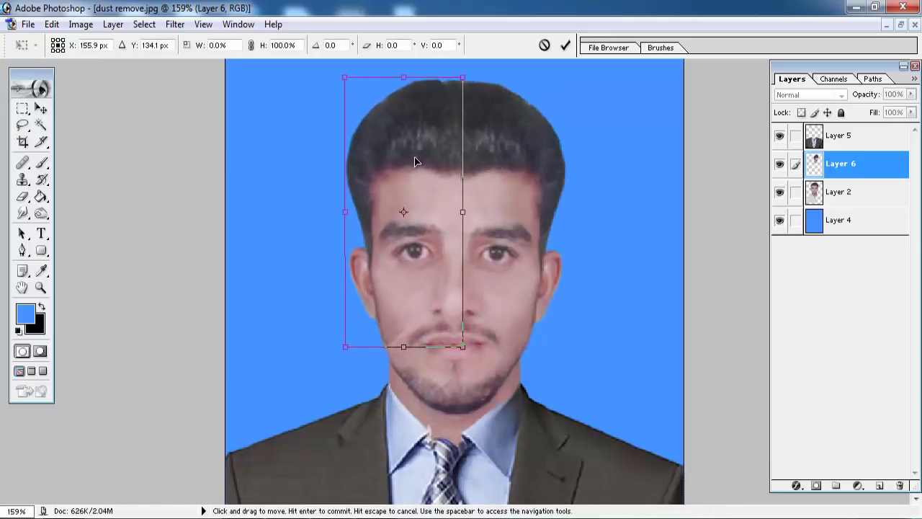
key(Return)
key(l)
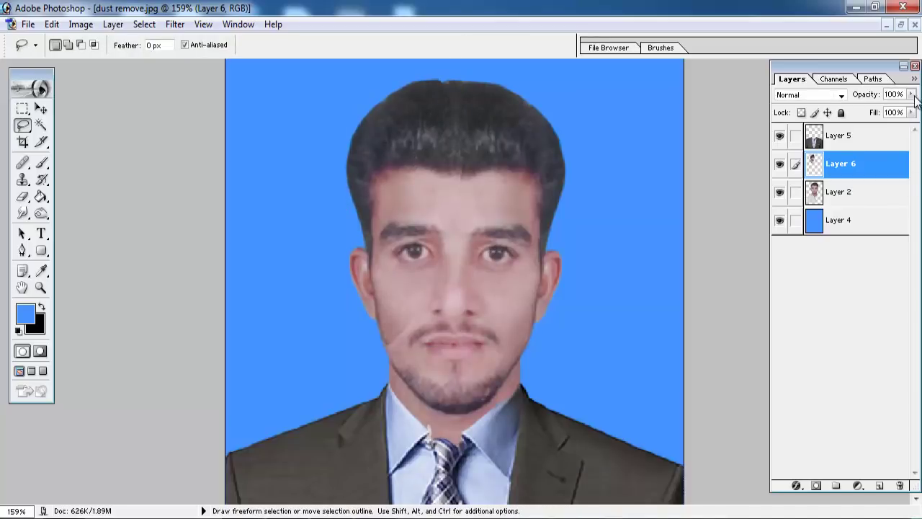
Set Layer 6 opacity to 41% and line the mirrored half up with the face
click(911, 94)
click(874, 110)
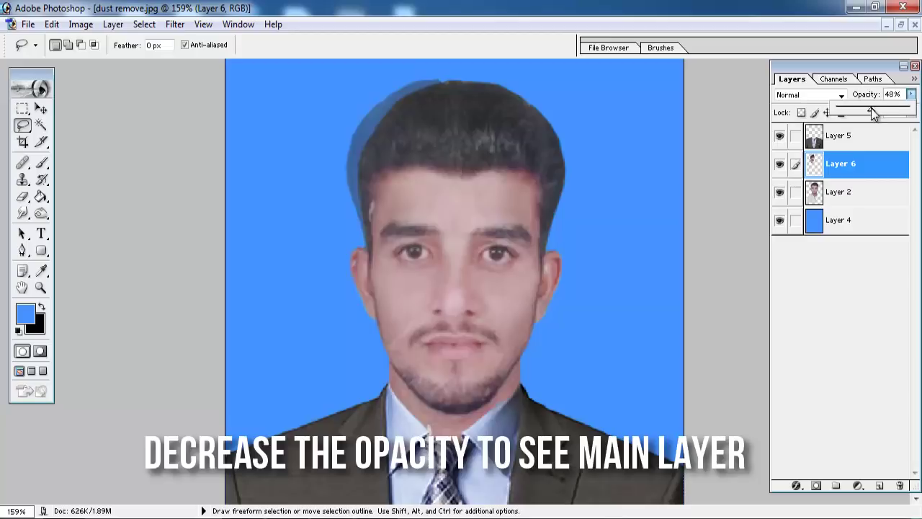
drag(871, 108, 865, 108)
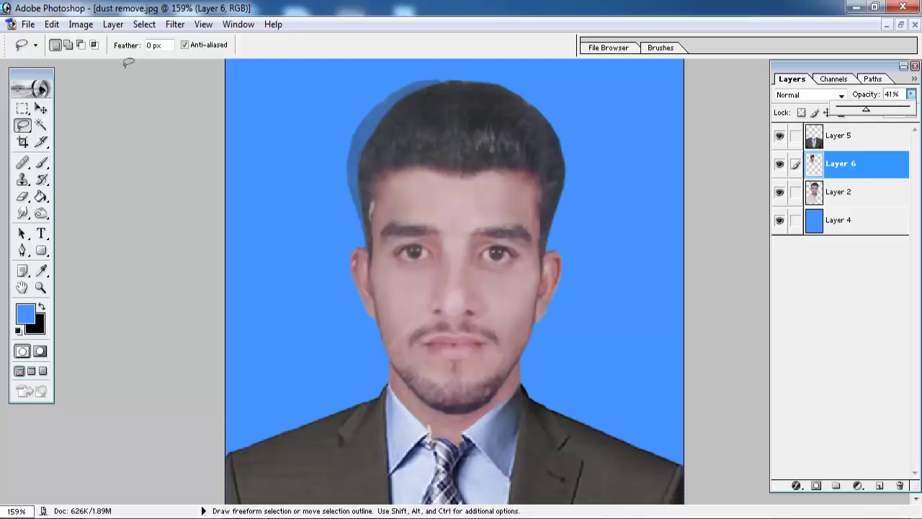
click(41, 110)
drag(355, 154, 375, 158)
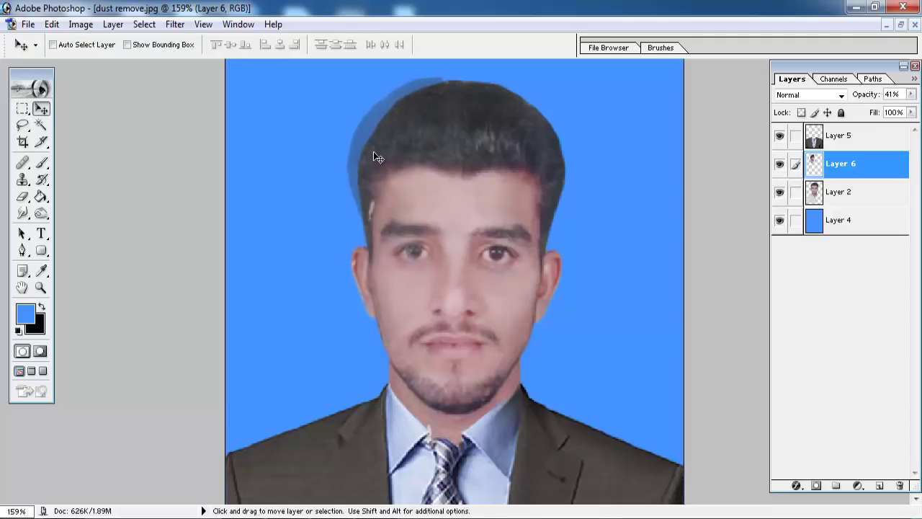
Zoom in and nudge Layer 6 slightly left to align the mirrored half
scroll(369, 179, up, 2)
scroll(418, 166, up, 1)
scroll(403, 173, down, 2)
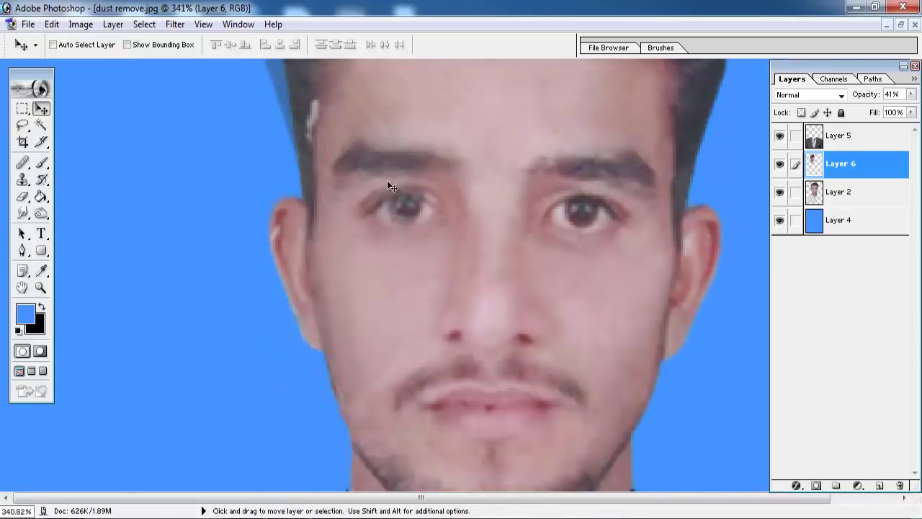
drag(393, 189, 389, 190)
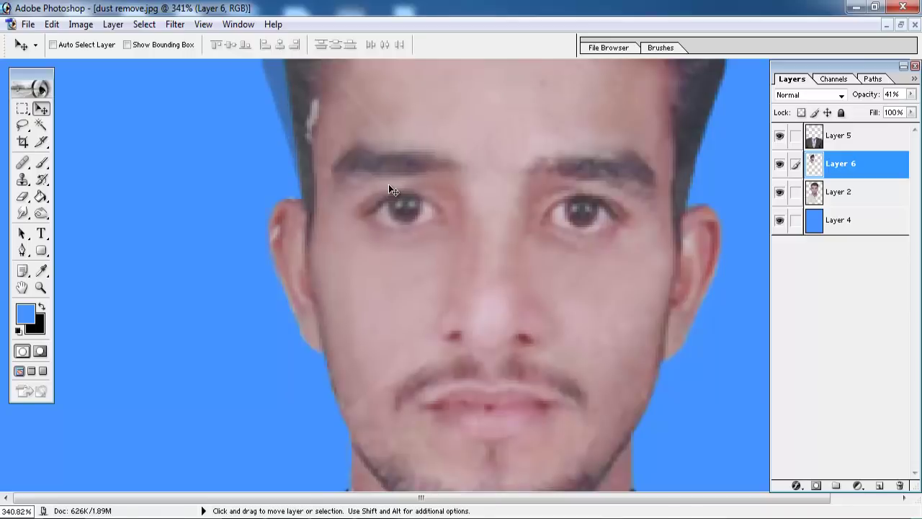
key(Left)
Switch to the Polygonal Lasso and set the first outline point above the hair top
drag(397, 175, 397, 216)
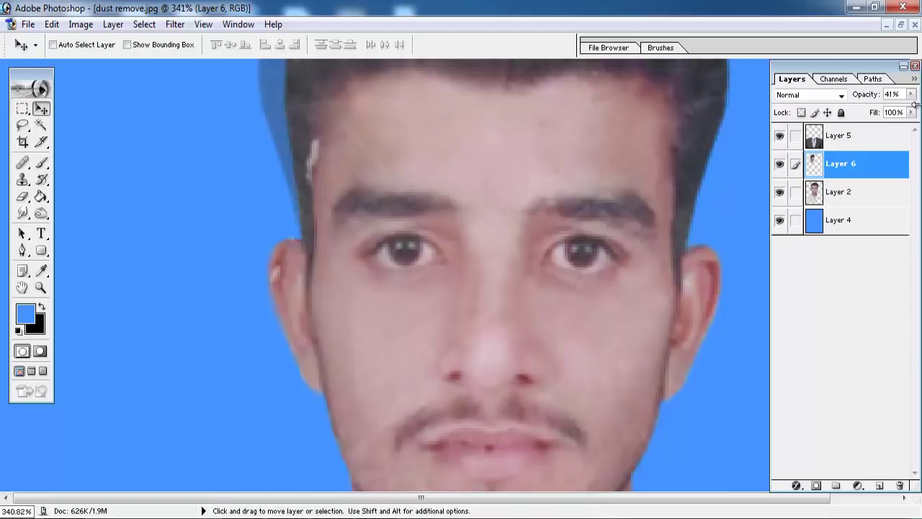
scroll(641, 226, up, 3)
scroll(598, 208, up, 2)
scroll(432, 151, up, 5)
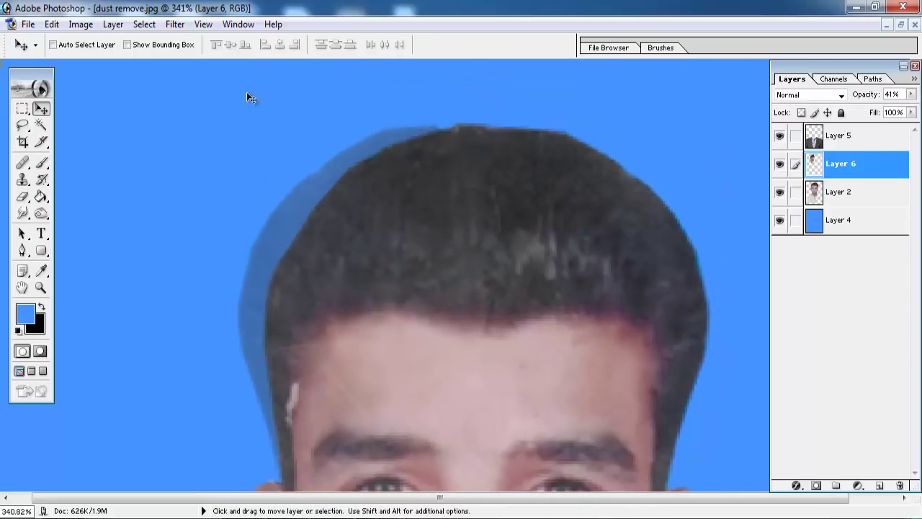
click(16, 128)
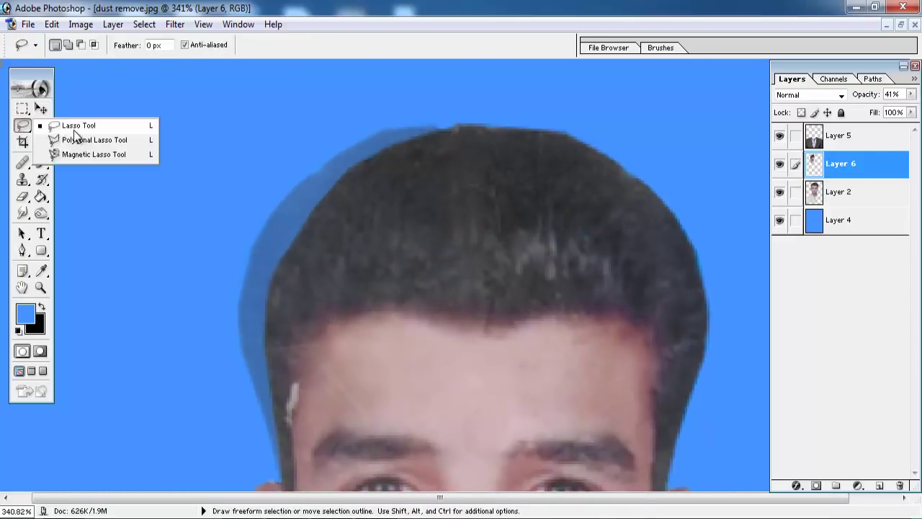
click(94, 138)
click(462, 113)
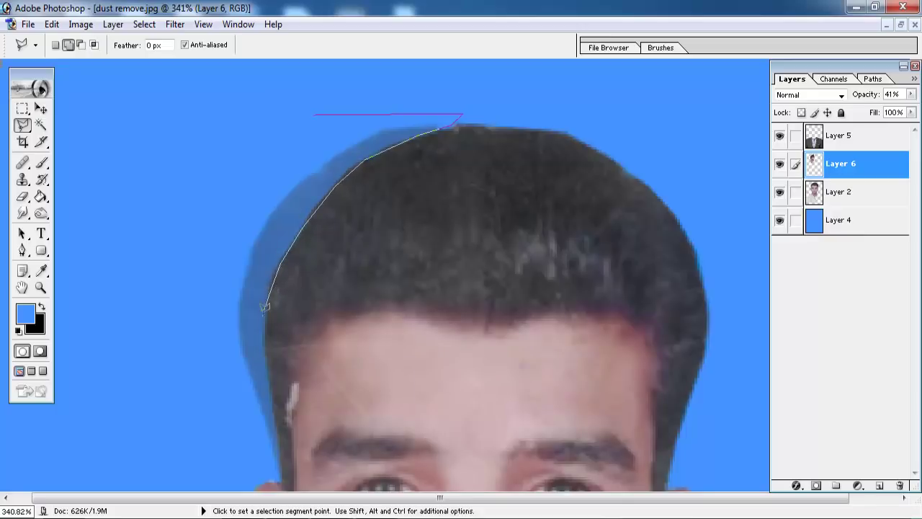
Outline the dark blue shadow left of the hair, fill it with background blue, and deselect
drag(263, 374, 278, 211)
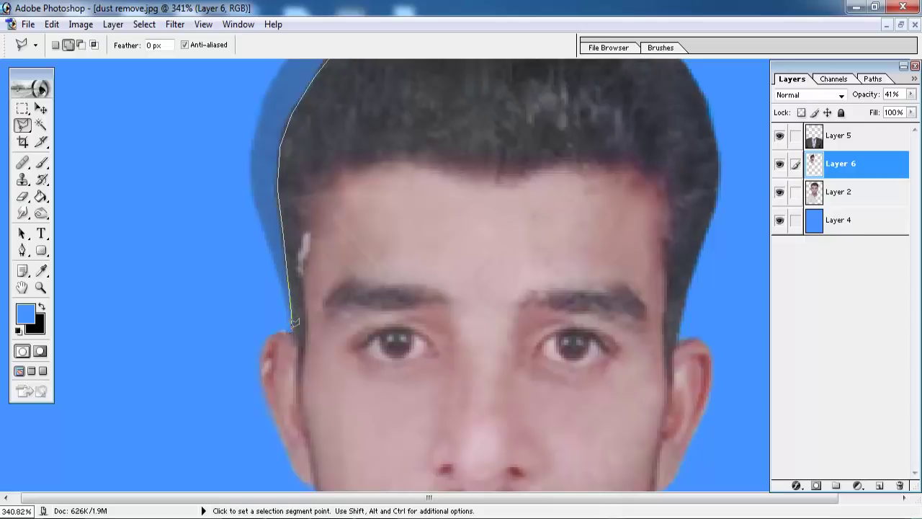
drag(204, 186, 211, 337)
click(167, 173)
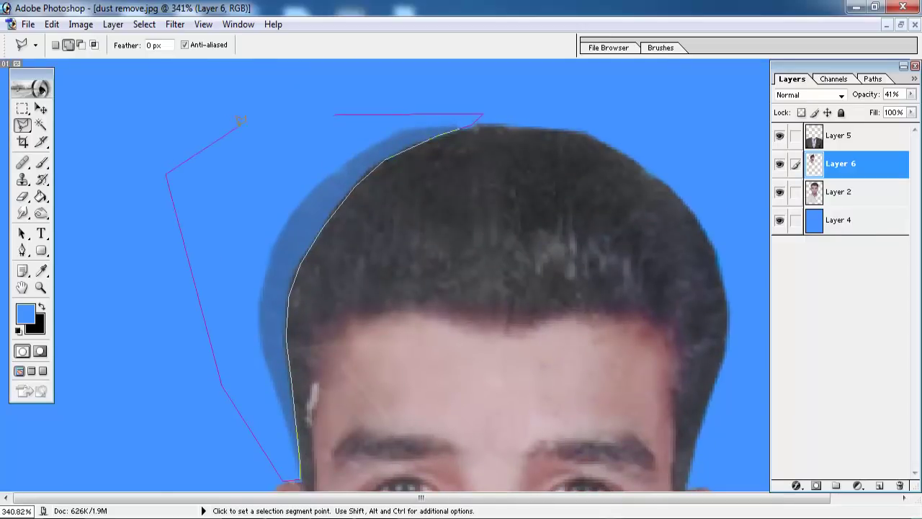
double_click(307, 140)
key(alt+BackSpace)
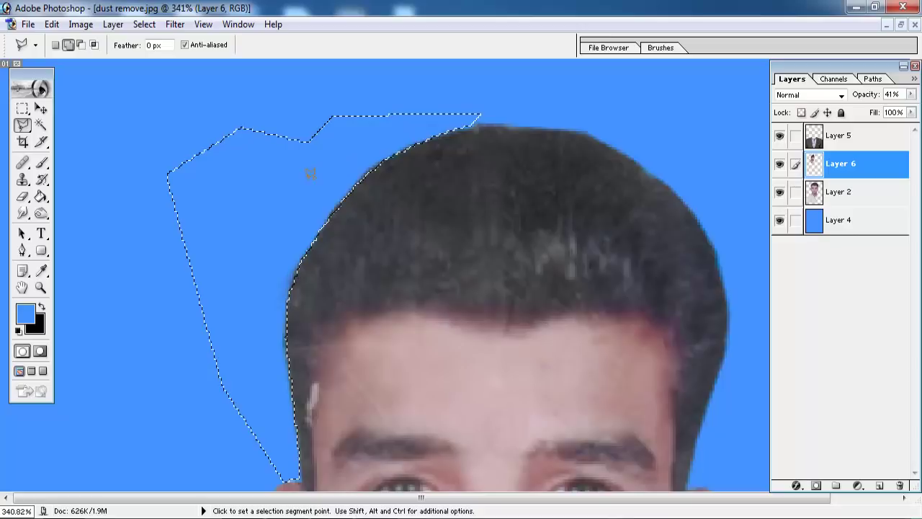
key(ctrl+d)
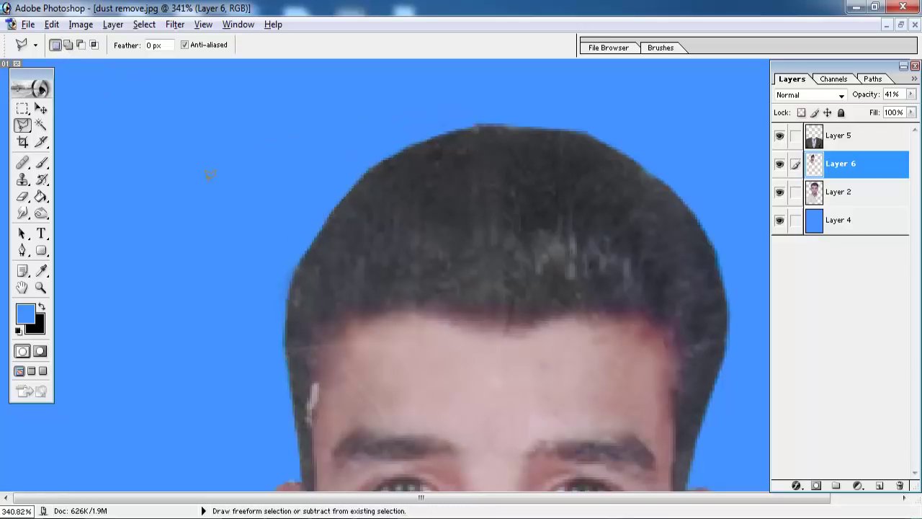
scroll(208, 174, down, 2)
scroll(331, 209, down, 2)
scroll(463, 160, down, 1)
scroll(504, 150, down, 1)
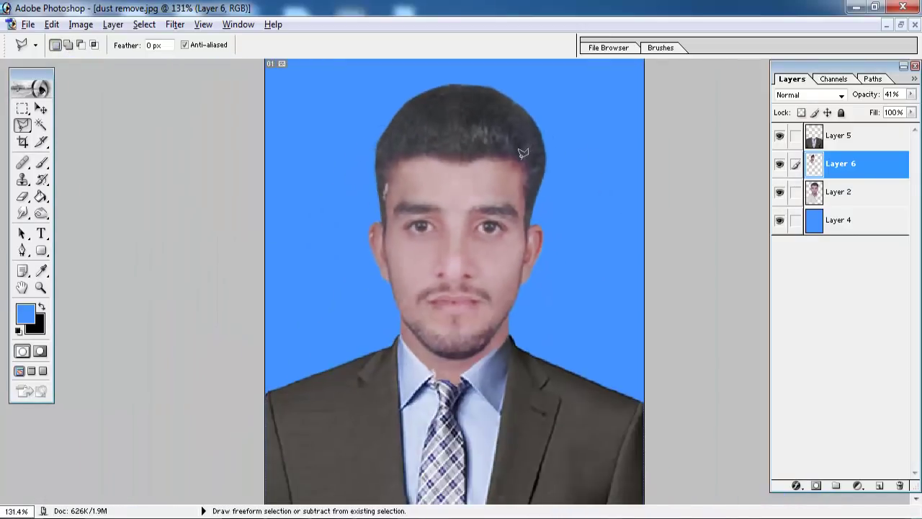
scroll(522, 153, down, 1)
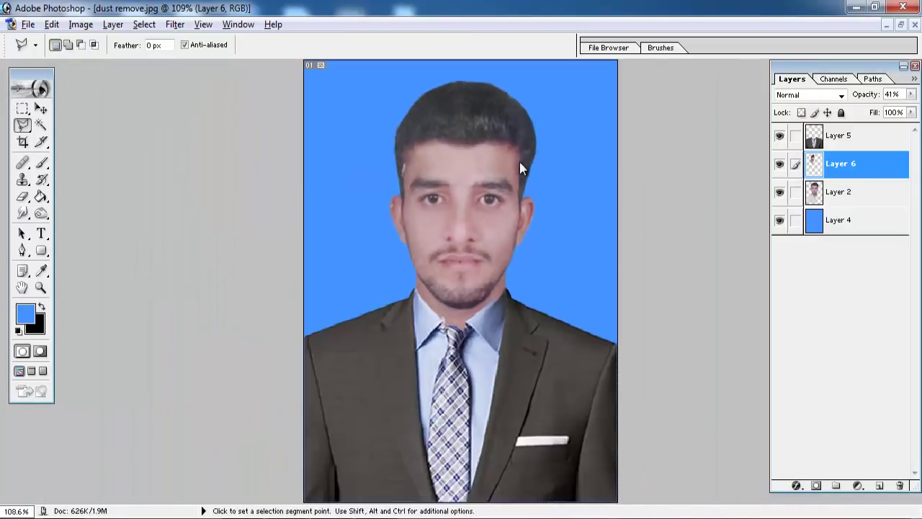
Raise Layer 6 opacity to 100%
click(911, 95)
drag(867, 113, 909, 110)
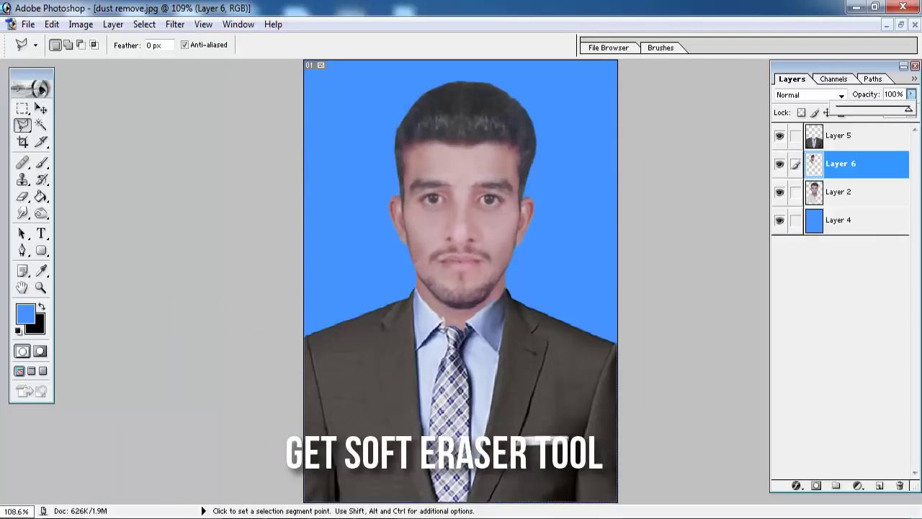
scroll(449, 243, up, 5)
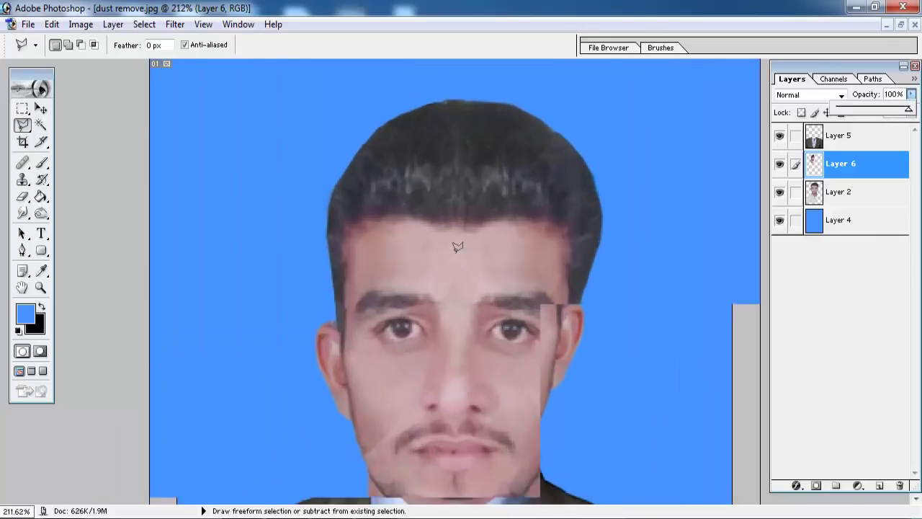
drag(449, 360, 448, 216)
Erase the light seam left of the mouth with a 31 px Eraser
click(23, 200)
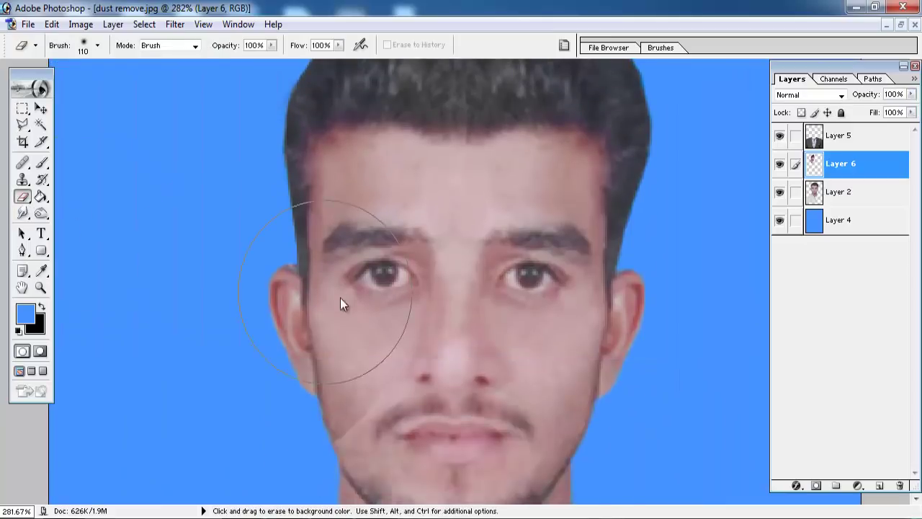
right_click(420, 306)
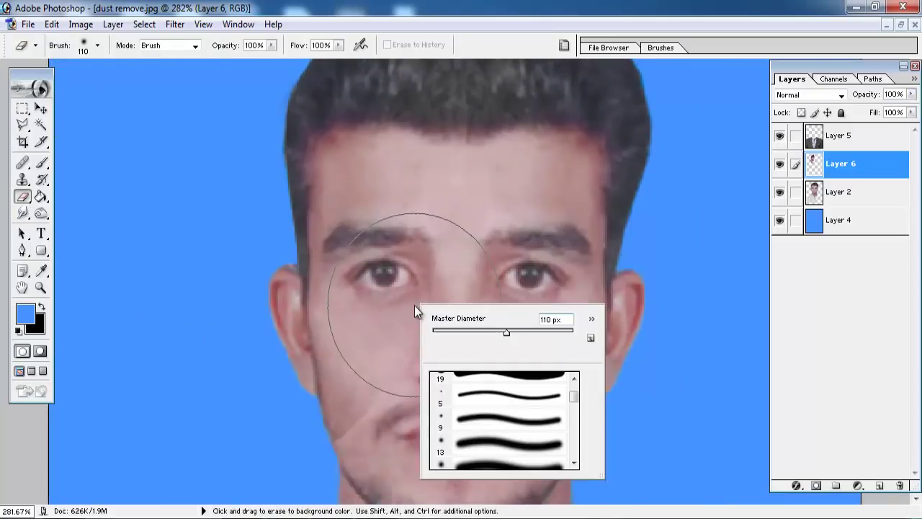
drag(456, 332, 452, 332)
click(402, 380)
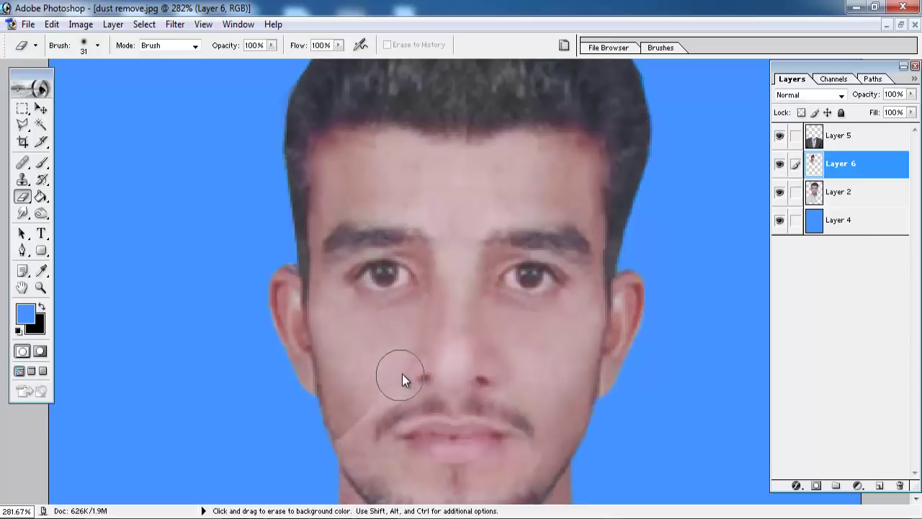
drag(402, 374, 353, 432)
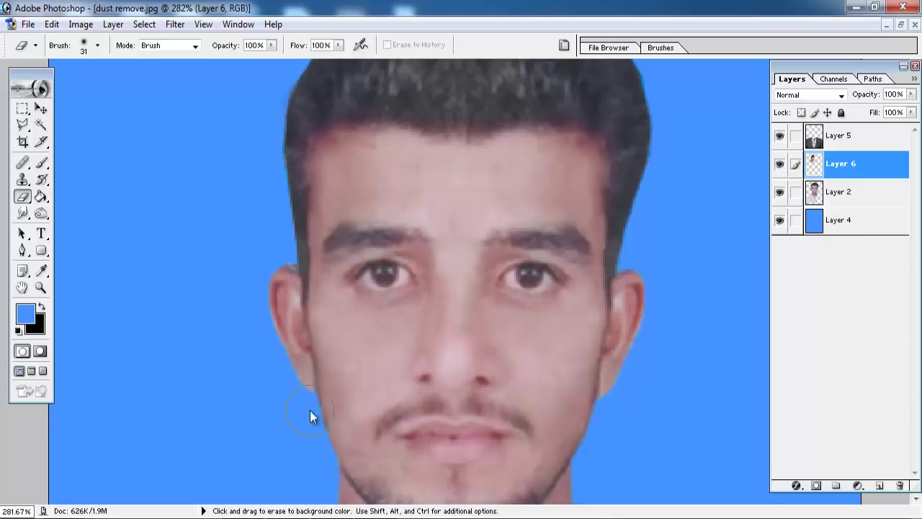
drag(392, 382, 400, 453)
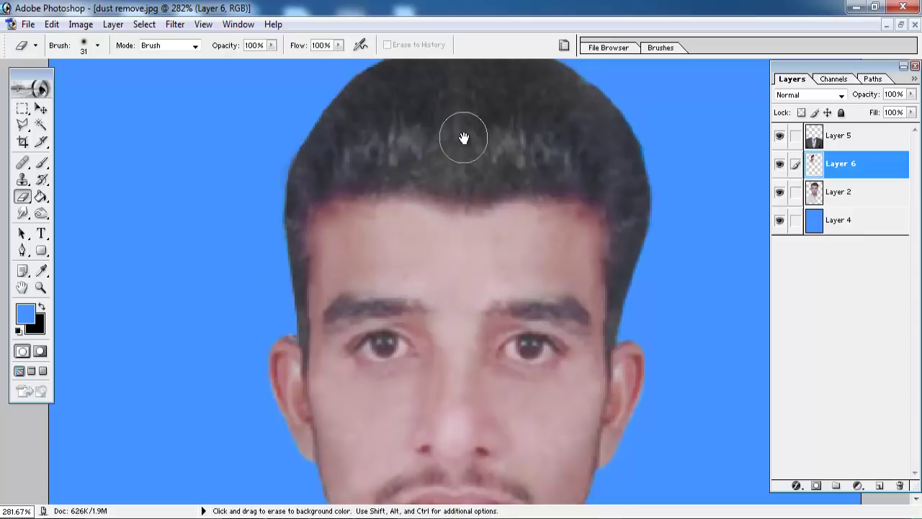
drag(464, 138, 461, 209)
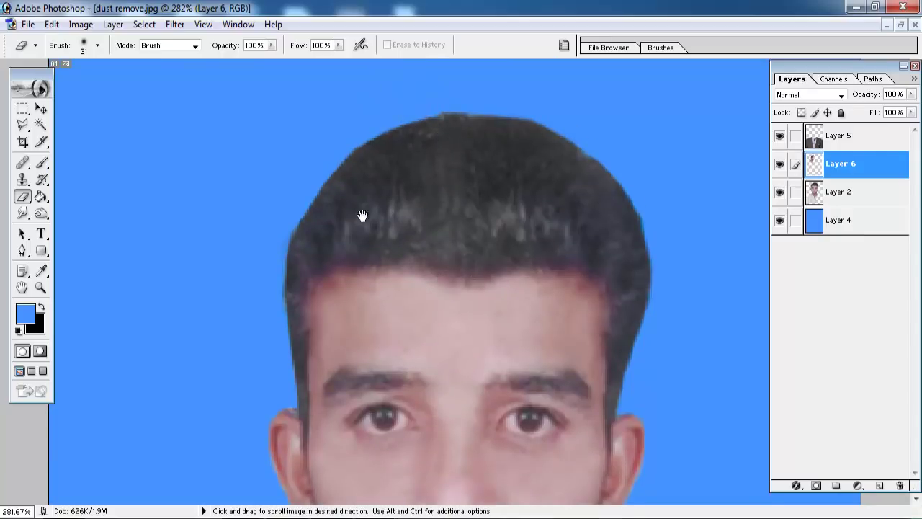
scroll(435, 247, down, 3)
scroll(440, 295, up, 3)
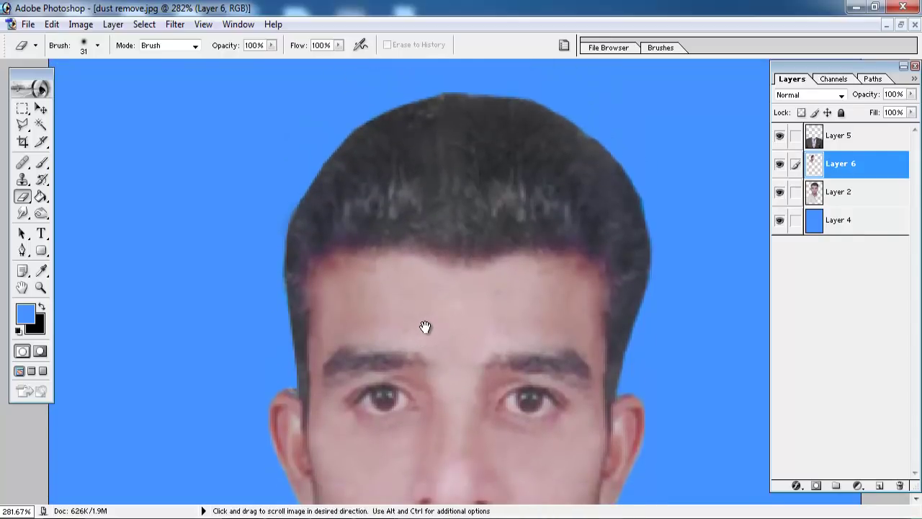
scroll(425, 326, down, 3)
scroll(463, 249, down, 2)
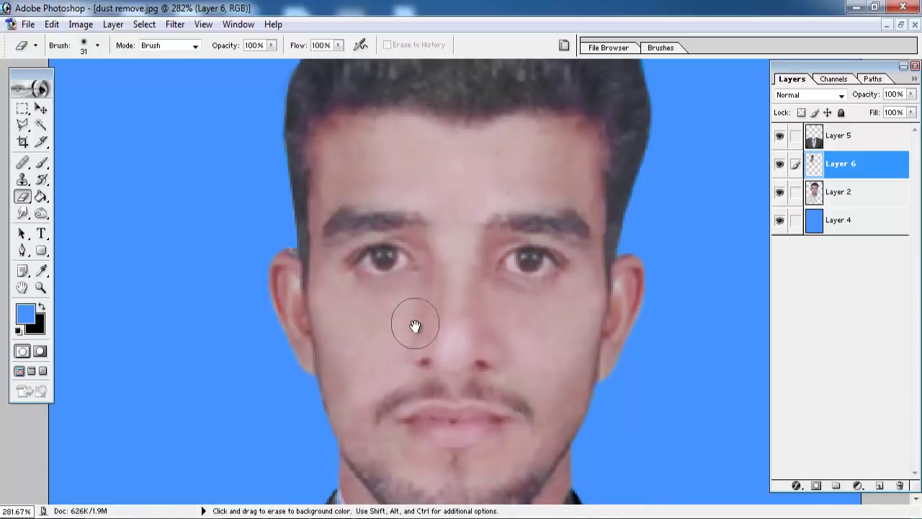
Toggle Layer 6 visibility to compare before and after, leaving it visible
click(779, 165)
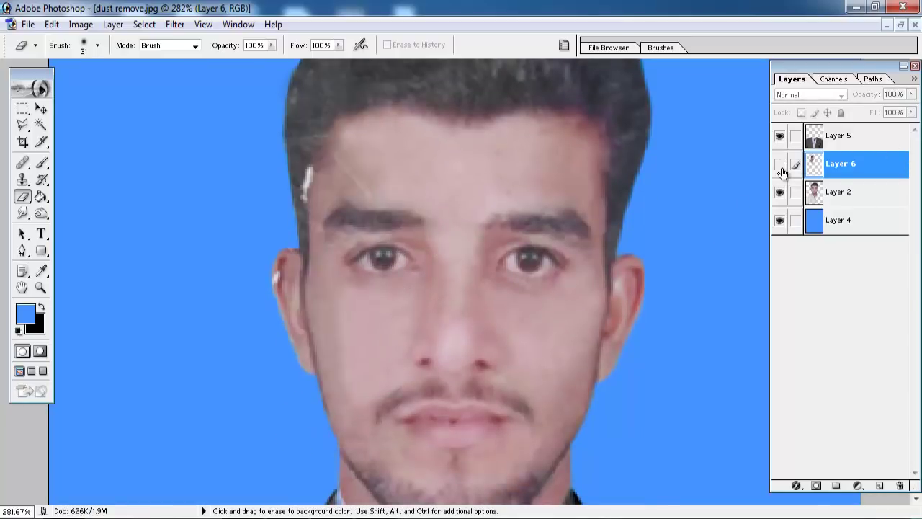
click(779, 166)
click(779, 166)
click(779, 165)
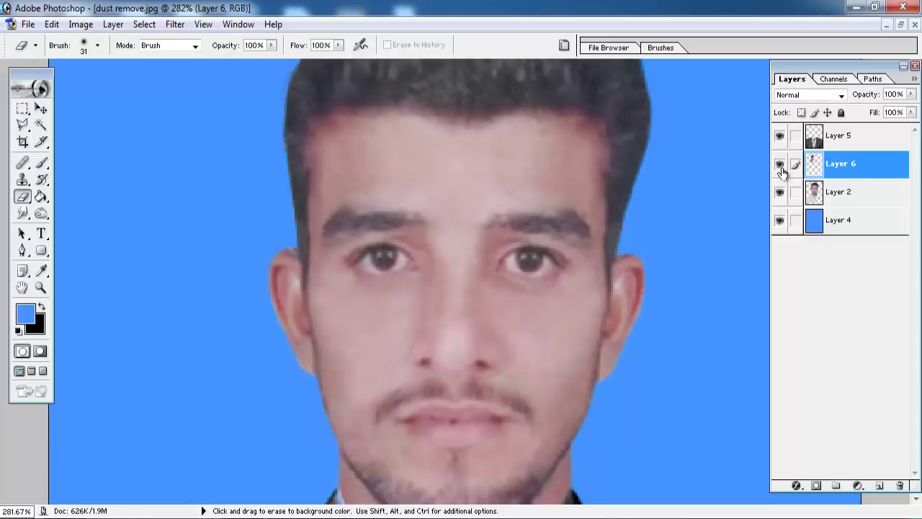
click(779, 165)
mouse_move(668, 158)
mouse_down()
mouse_move(555, 214)
mouse_move(537, 286)
mouse_up()
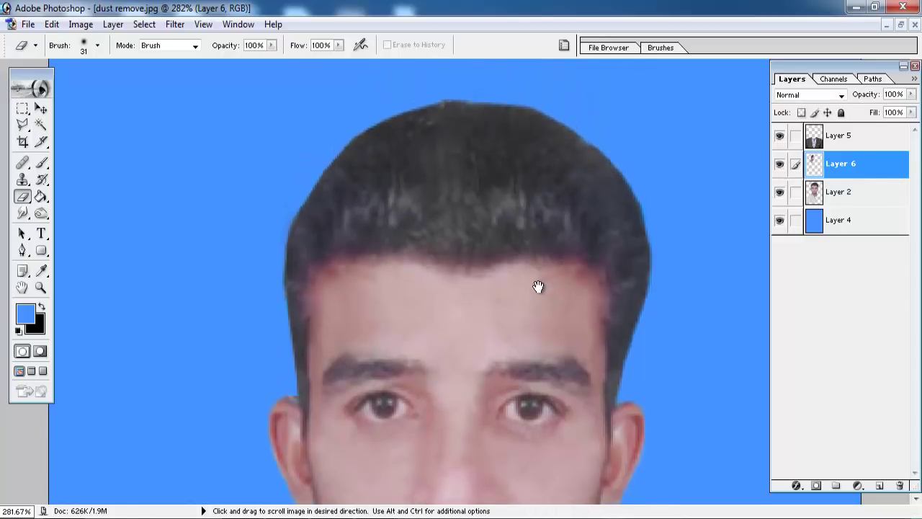
ctrl+click(617, 203)
key(alt+space)
Set the Clone Stamp brush to 24 px and stamp texture onto the hair
key(Escape)
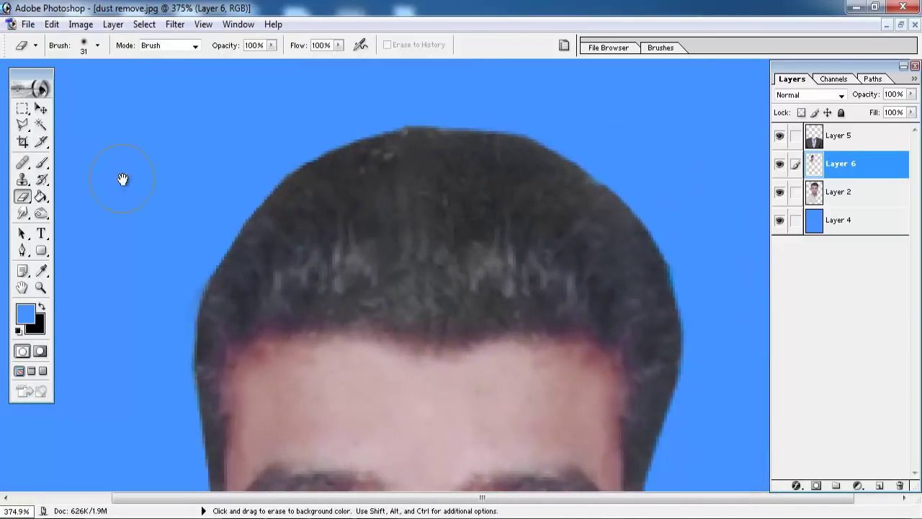
click(20, 179)
right_click(490, 272)
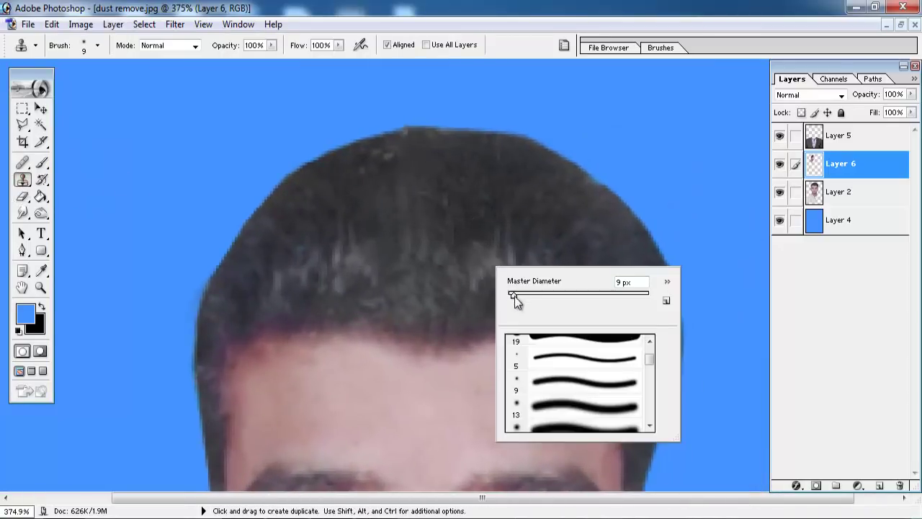
drag(517, 296, 524, 294)
alt+click(500, 265)
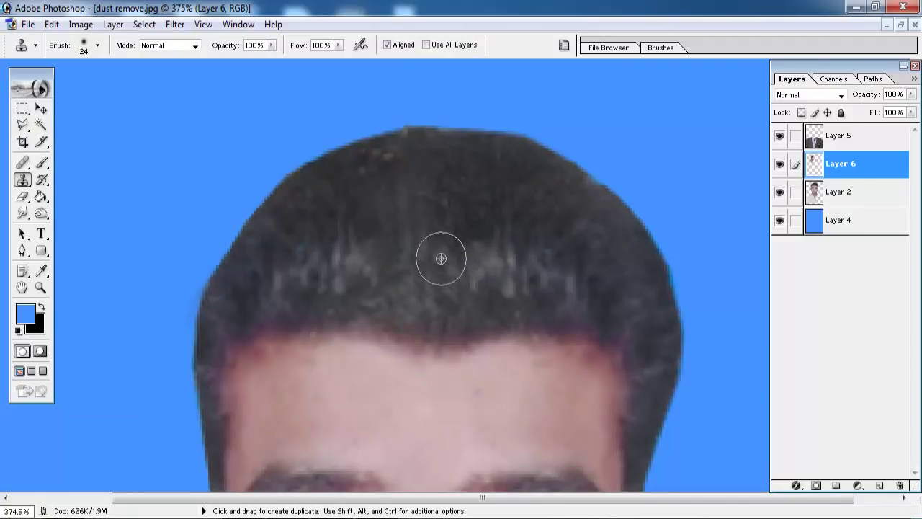
click(650, 244)
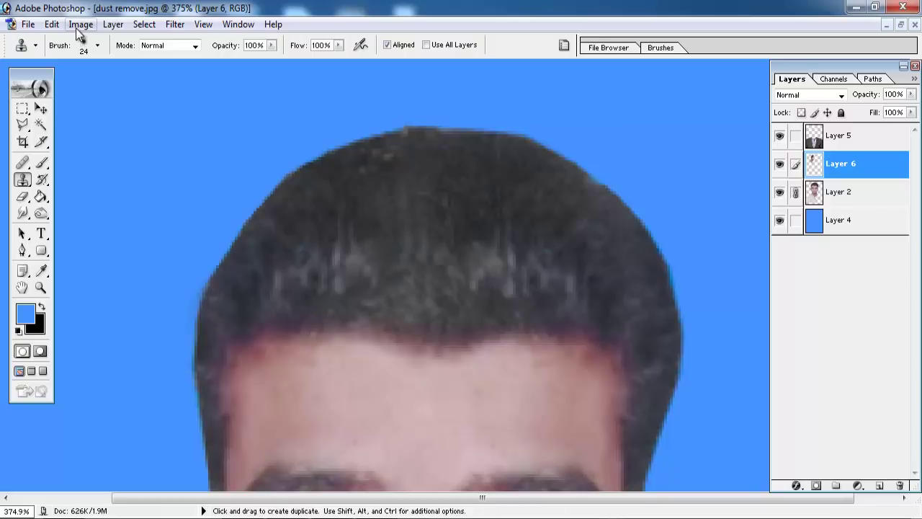
Merge the linked portrait layer into Layer 6 and clone hair over the specks
click(113, 24)
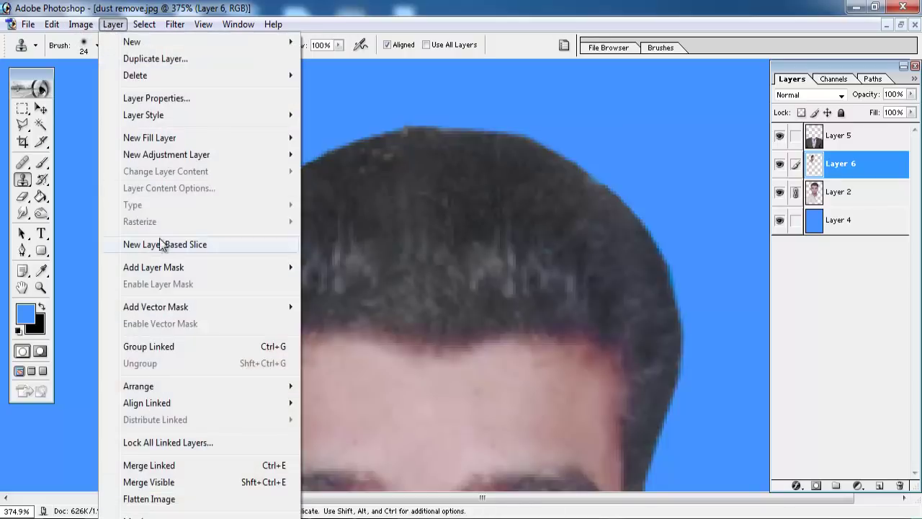
click(158, 466)
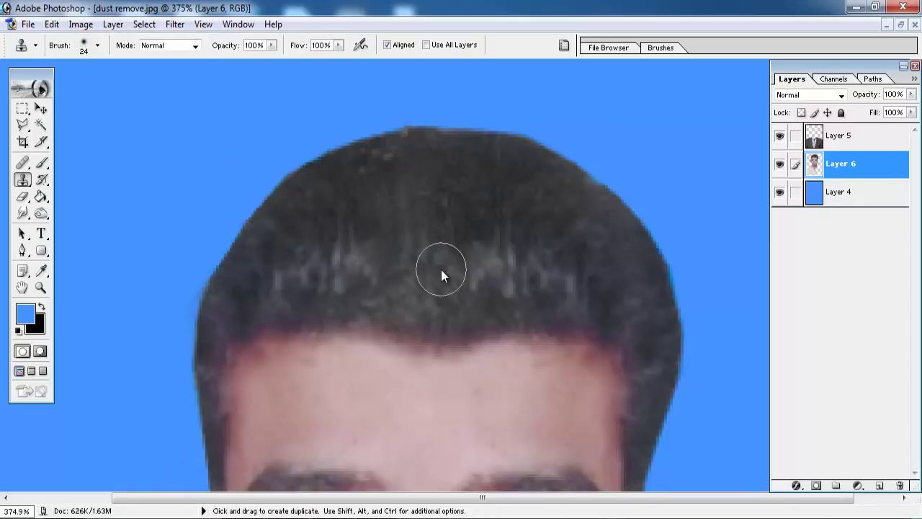
alt+click(487, 273)
drag(454, 271, 428, 174)
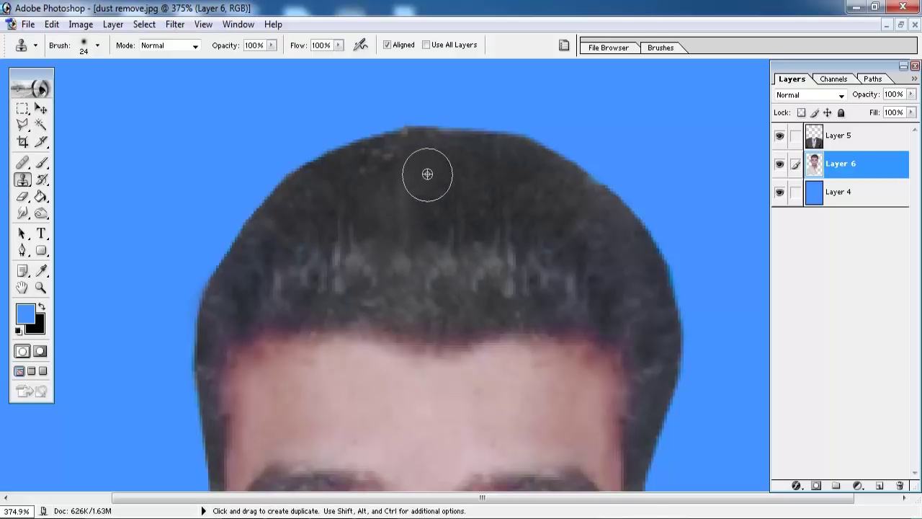
drag(416, 218, 401, 192)
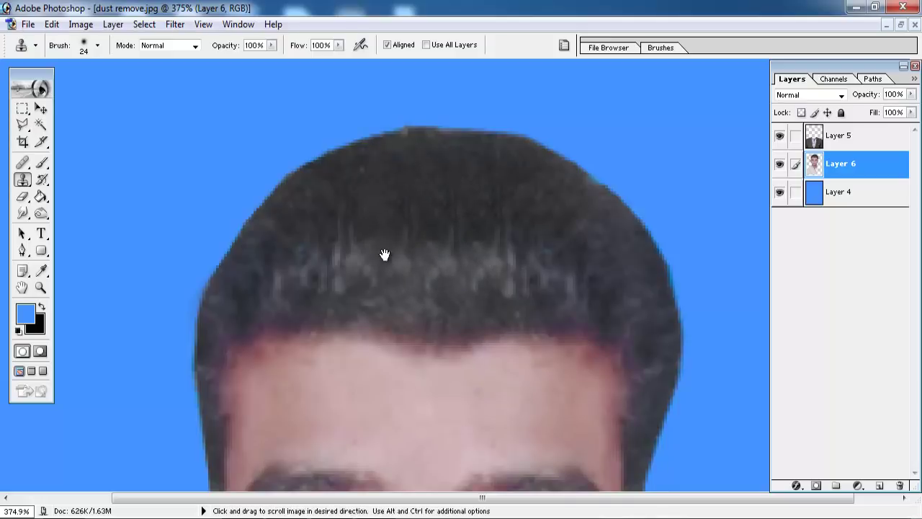
mouse_move(383, 254)
mouse_down()
mouse_move(470, 196)
mouse_move(447, 250)
mouse_up()
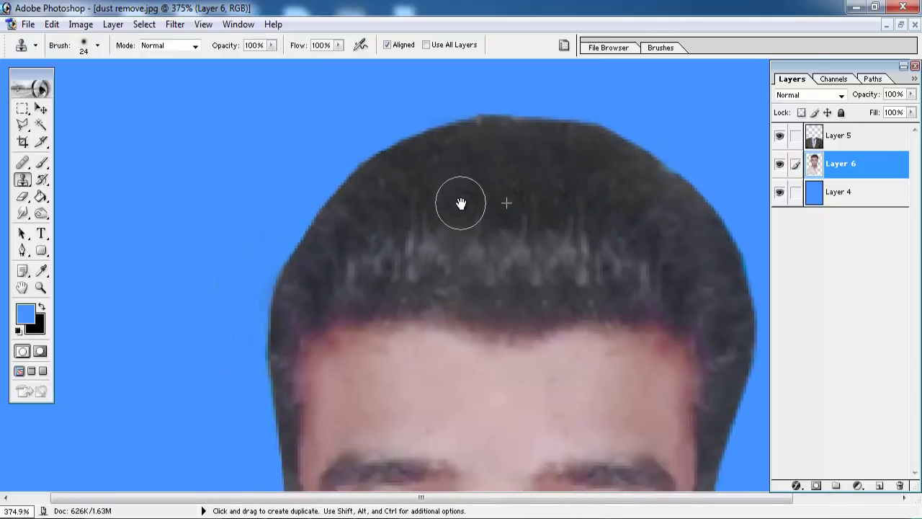
drag(457, 208, 322, 163)
scroll(540, 225, down, 3)
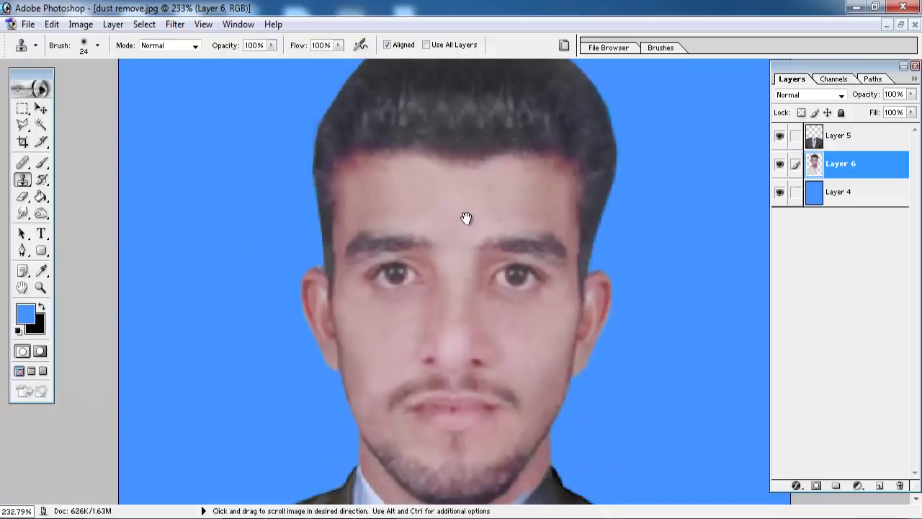
scroll(461, 220, up, 2)
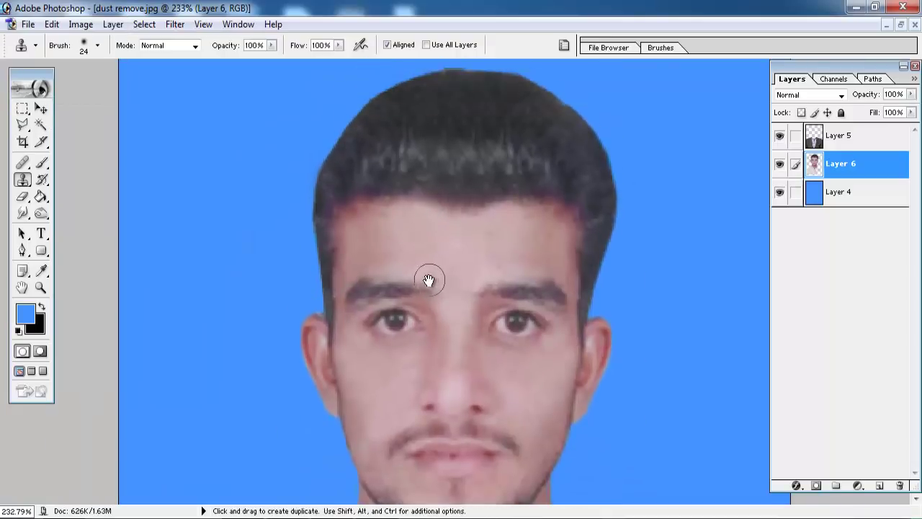
click(41, 213)
scroll(584, 180, up, 2)
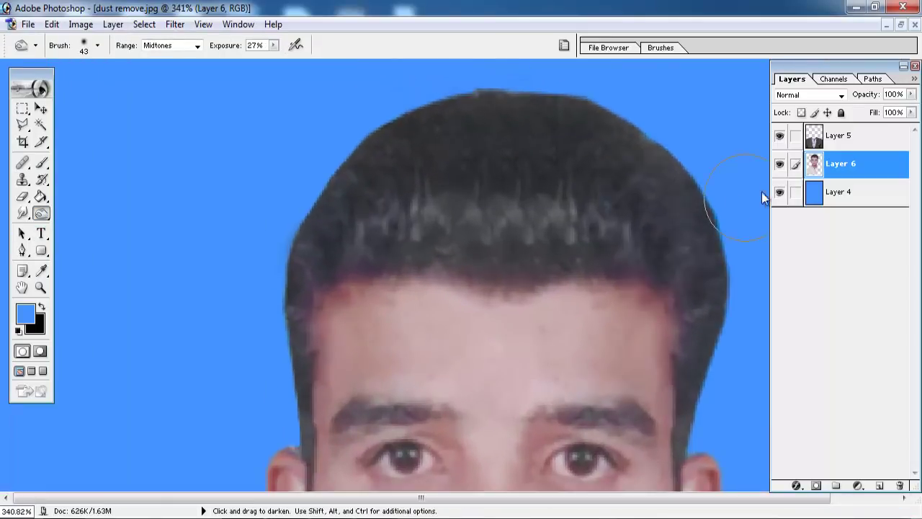
Load Layer 6's outline as a selection and burn the hair's top and right edges
ctrl+click(814, 167)
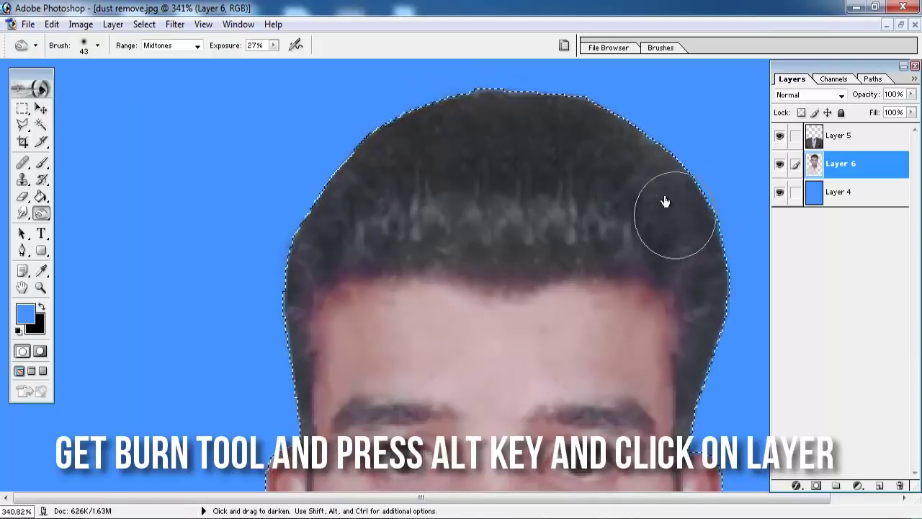
mouse_move(658, 209)
mouse_down()
mouse_move(535, 113)
mouse_move(395, 161)
mouse_move(314, 245)
mouse_move(271, 327)
mouse_up()
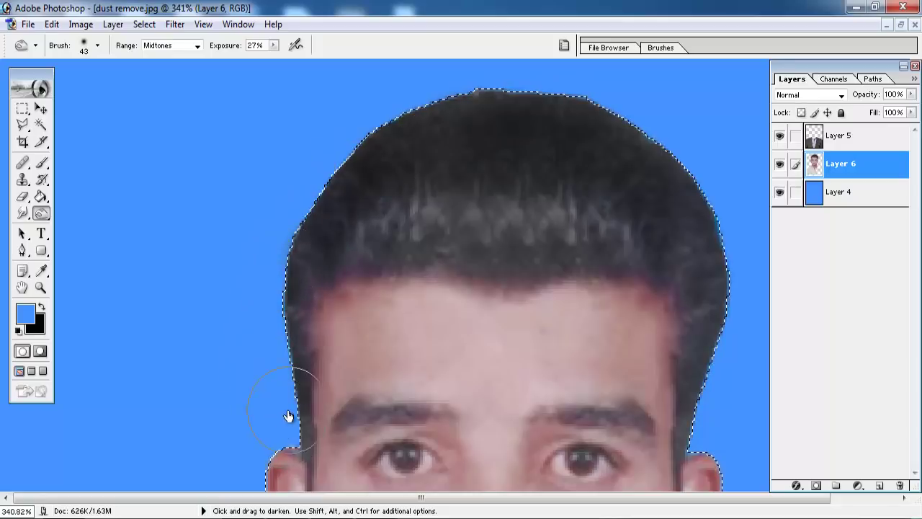
mouse_move(287, 417)
mouse_down()
mouse_move(336, 350)
mouse_move(242, 195)
mouse_up()
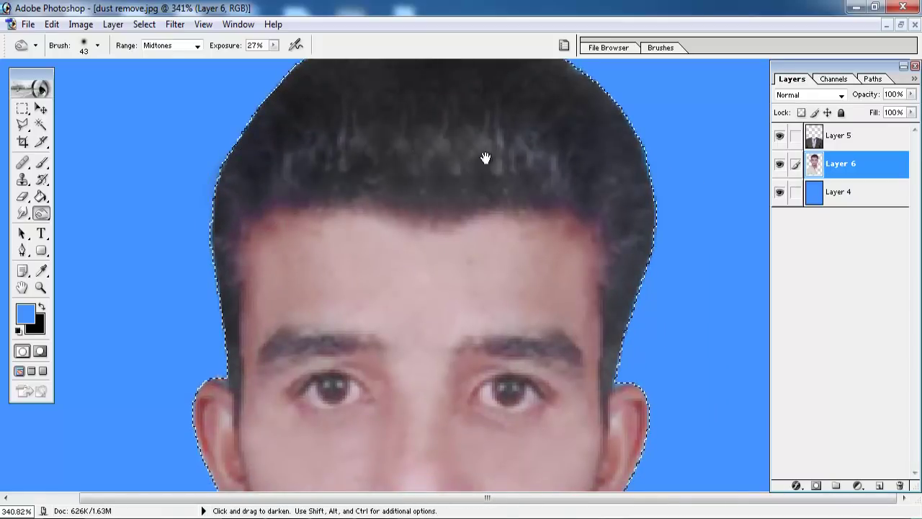
mouse_move(485, 158)
mouse_down()
mouse_move(469, 149)
mouse_move(613, 212)
mouse_move(634, 257)
mouse_up()
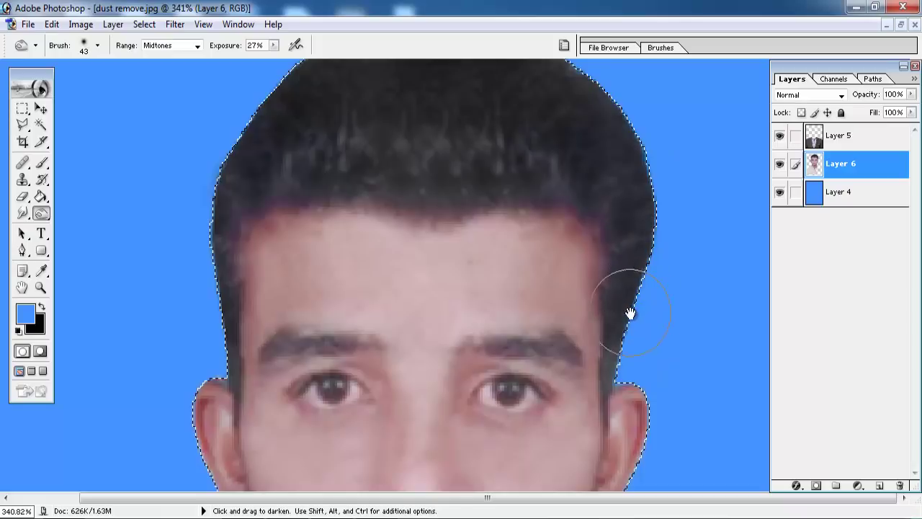
drag(615, 185, 680, 264)
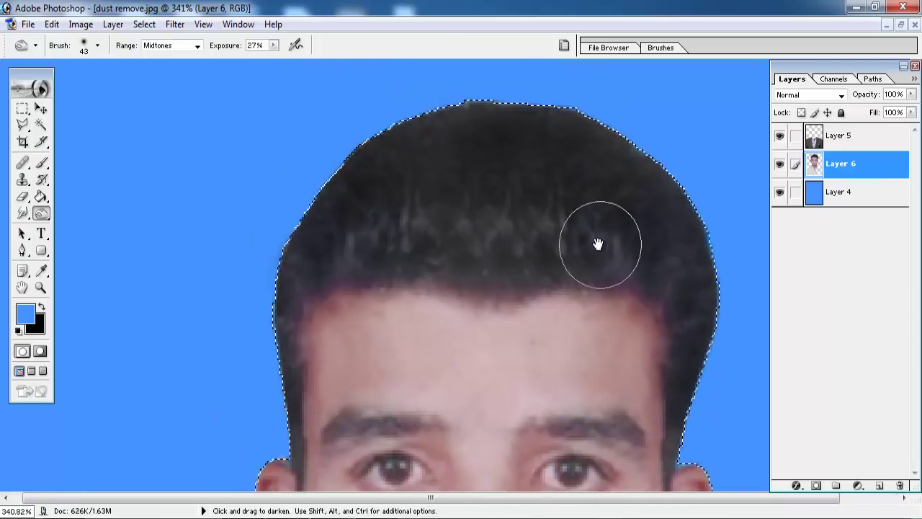
mouse_move(464, 260)
mouse_down()
mouse_move(479, 148)
mouse_move(591, 195)
mouse_move(576, 148)
mouse_move(425, 137)
mouse_up()
mouse_move(488, 324)
mouse_down()
mouse_move(473, 243)
mouse_move(633, 165)
mouse_move(699, 196)
mouse_move(665, 246)
mouse_move(570, 271)
mouse_move(537, 230)
mouse_up()
key(ctrl+plus)
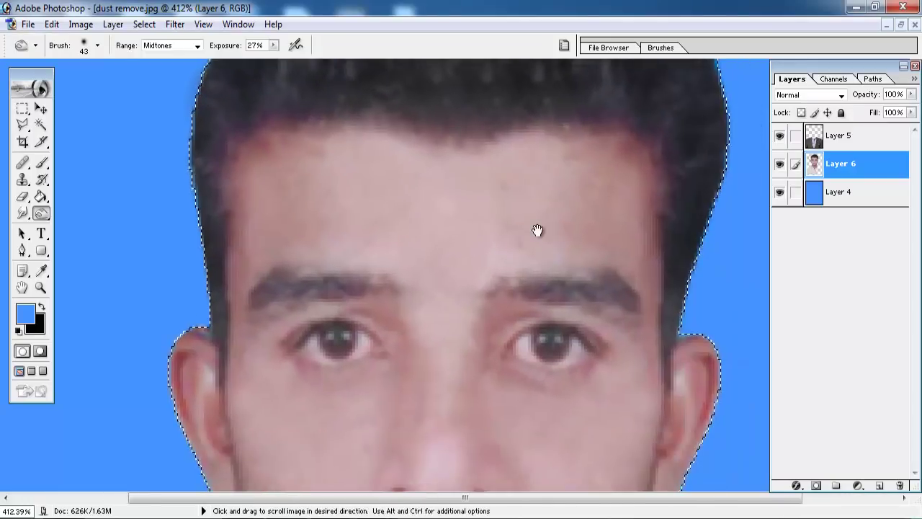
Soften the left forehead skin with the Blur tool at brush size 34
click(22, 213)
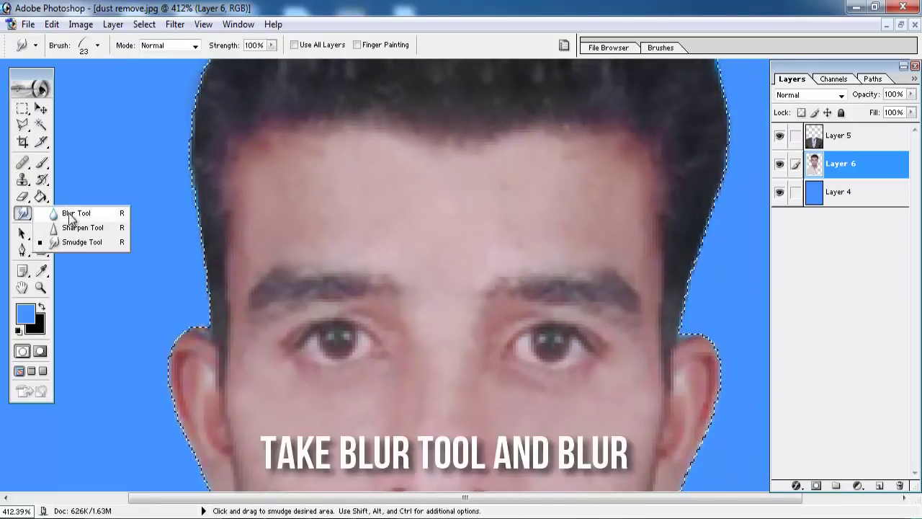
click(72, 214)
right_click(625, 188)
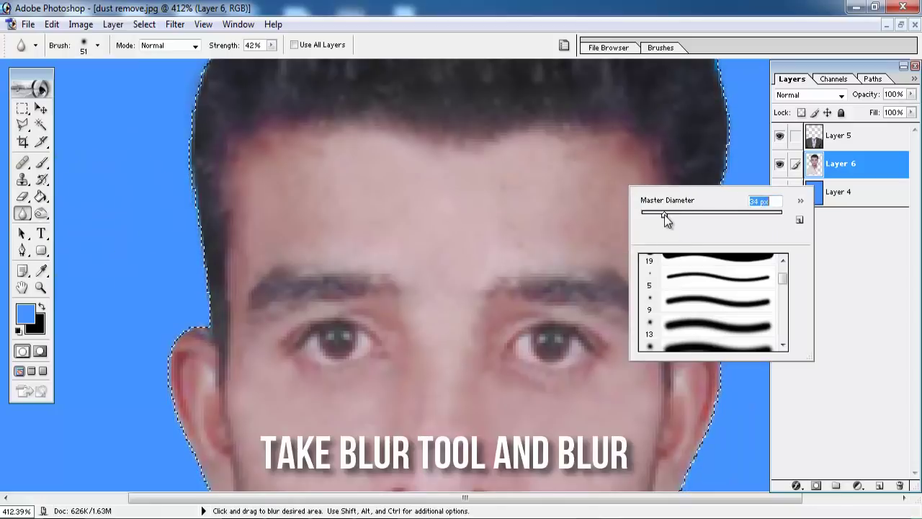
click(529, 223)
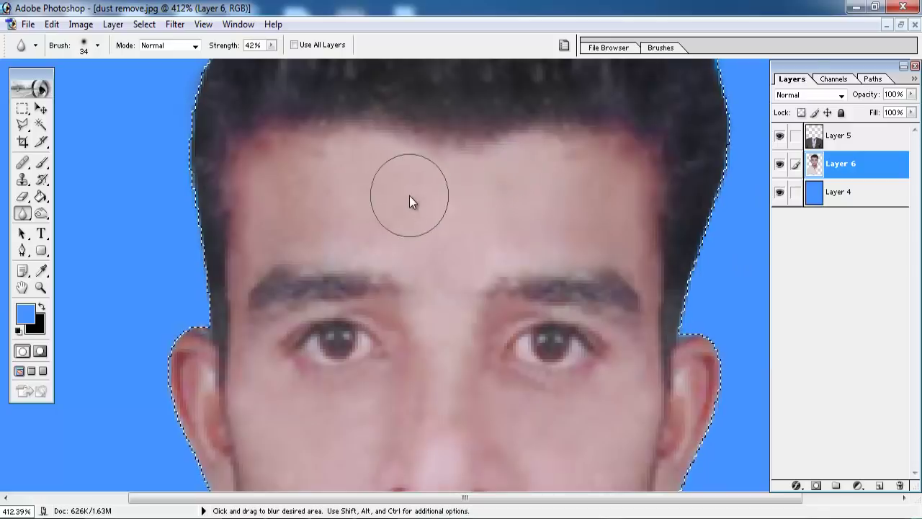
mouse_move(301, 178)
mouse_down()
mouse_move(275, 217)
mouse_move(363, 207)
mouse_move(308, 203)
mouse_up()
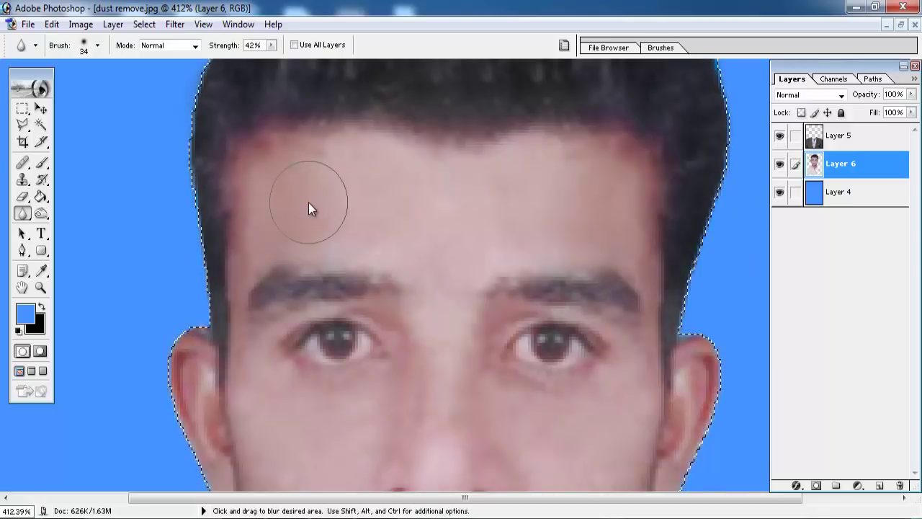
Pan across the eyes, chin and collar, then zoom out to review the softened face
scroll(448, 308, down, 3)
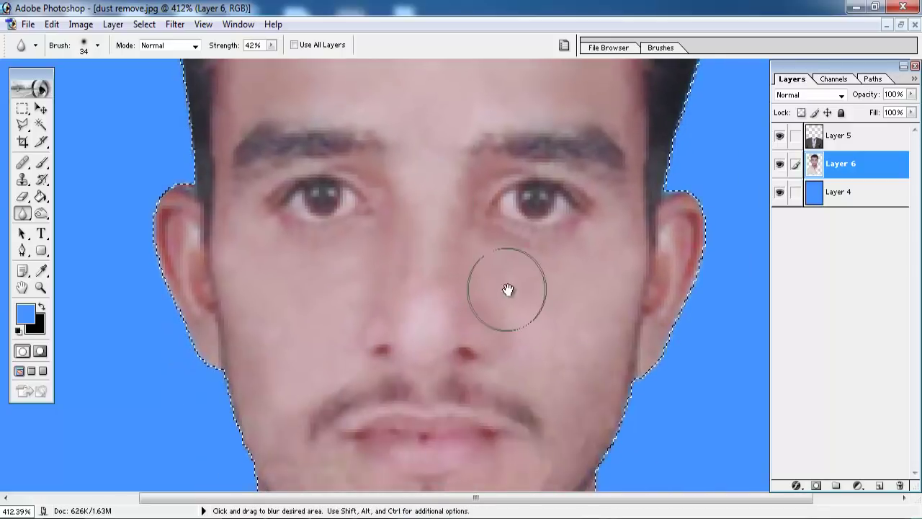
scroll(586, 365, down, 2)
scroll(586, 364, left, 1)
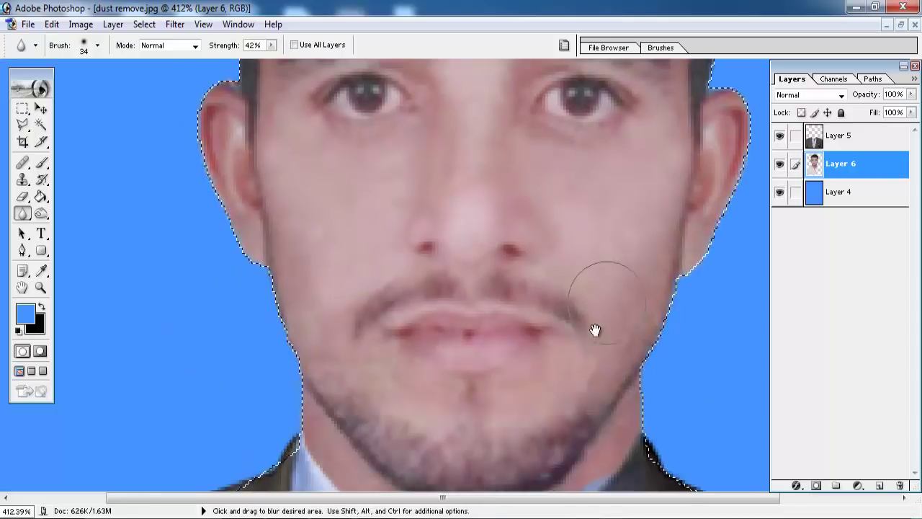
scroll(502, 389, left, 2)
scroll(502, 388, down, 1)
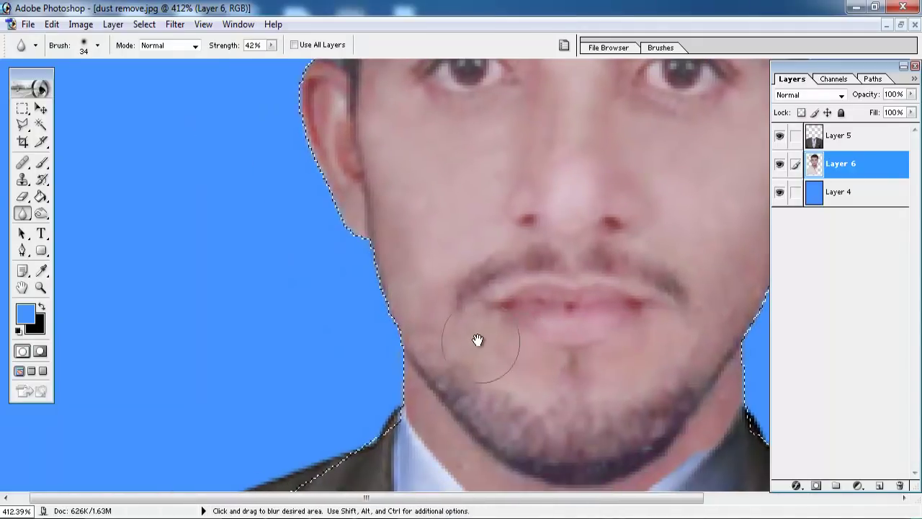
scroll(446, 342, up, 1)
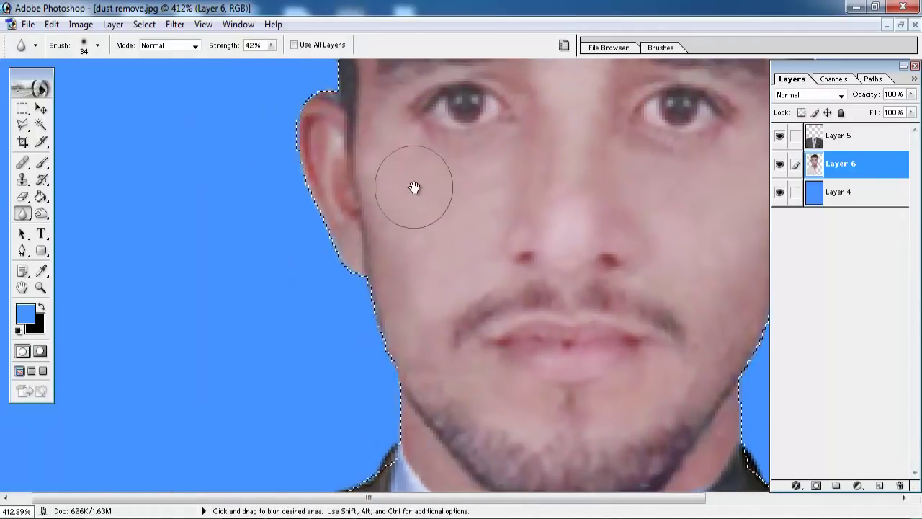
scroll(466, 174, left, 1)
drag(536, 154, 469, 259)
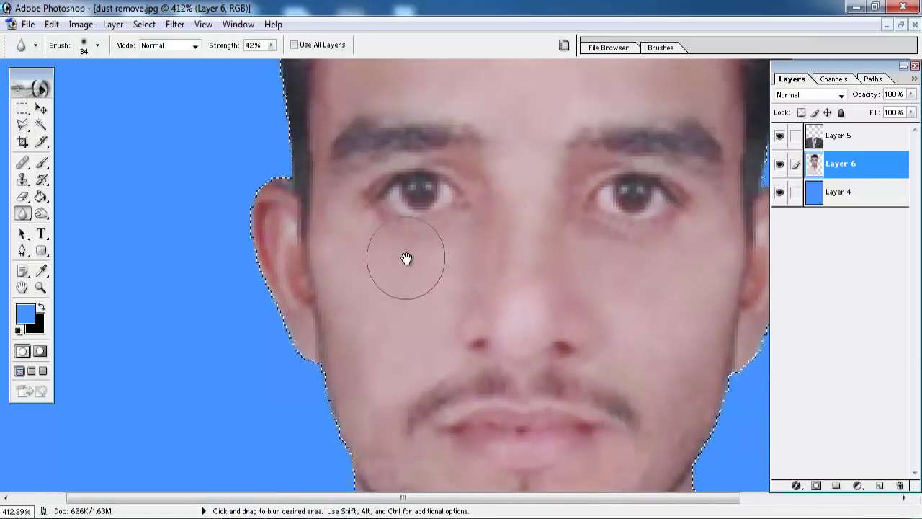
drag(663, 383, 618, 268)
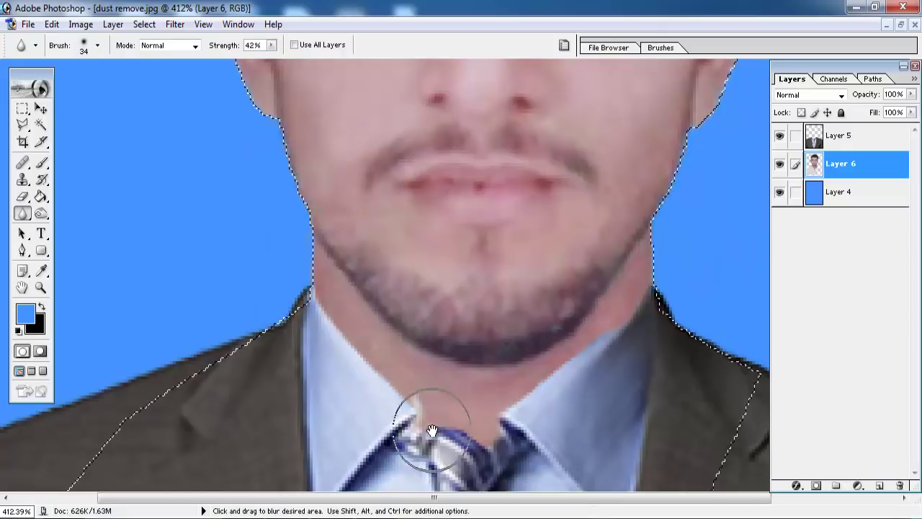
drag(483, 168, 463, 305)
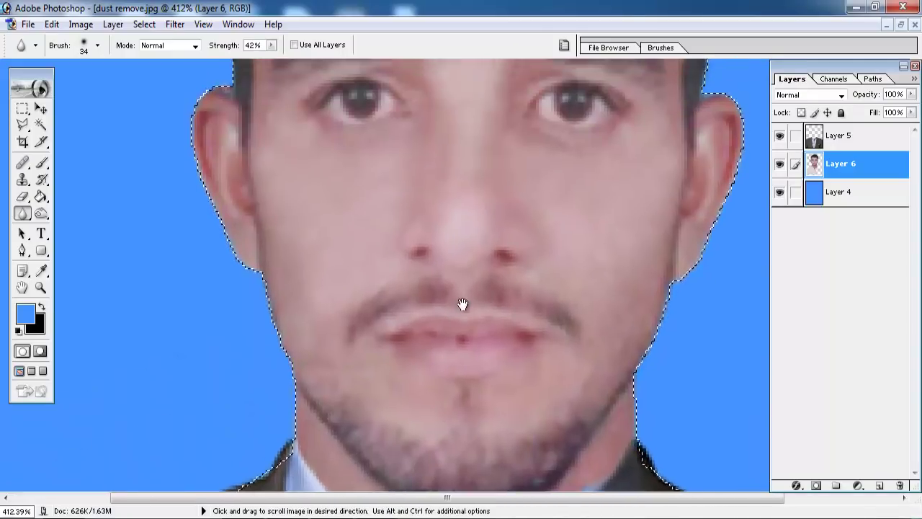
drag(477, 188, 456, 297)
scroll(457, 298, down, 1)
scroll(319, 309, down, 1)
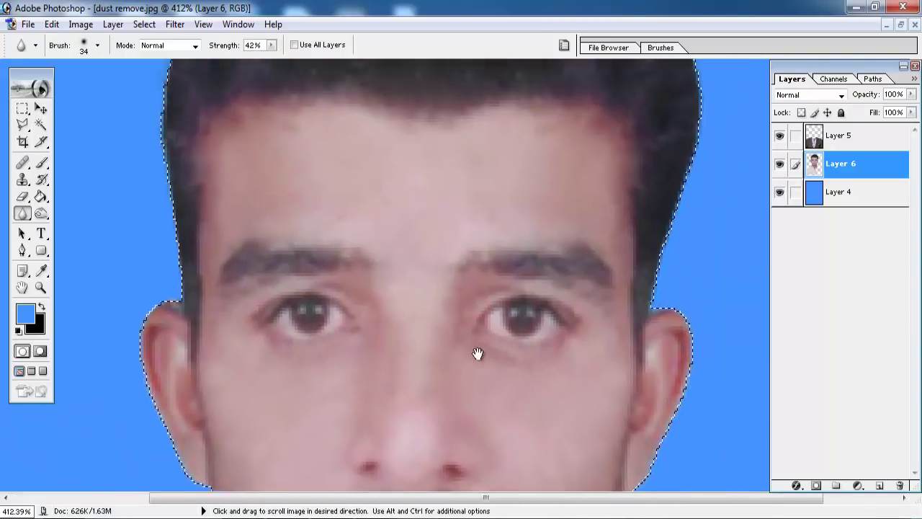
scroll(446, 353, down, 1)
scroll(442, 350, down, 1)
scroll(461, 339, down, 1)
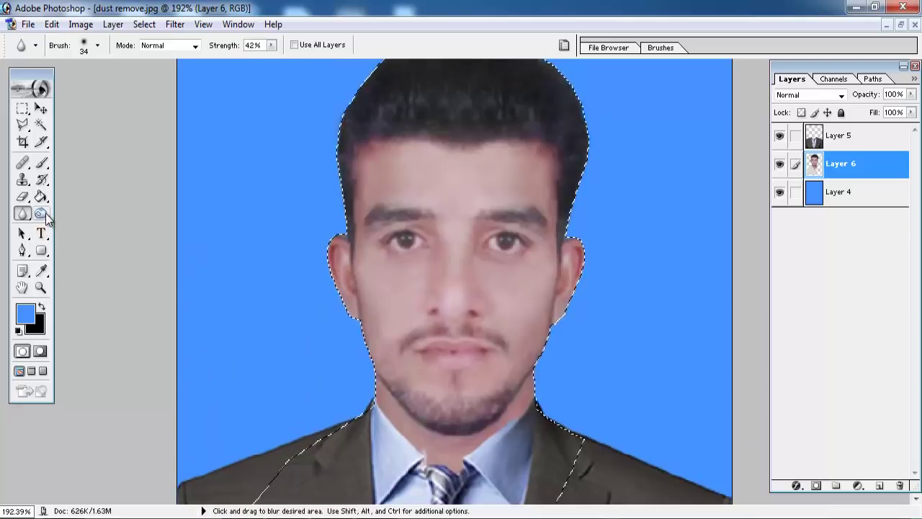
Switch back to the Burn tool and shrink its brush to 11 px
click(42, 215)
scroll(473, 230, up, 1)
scroll(529, 267, up, 1)
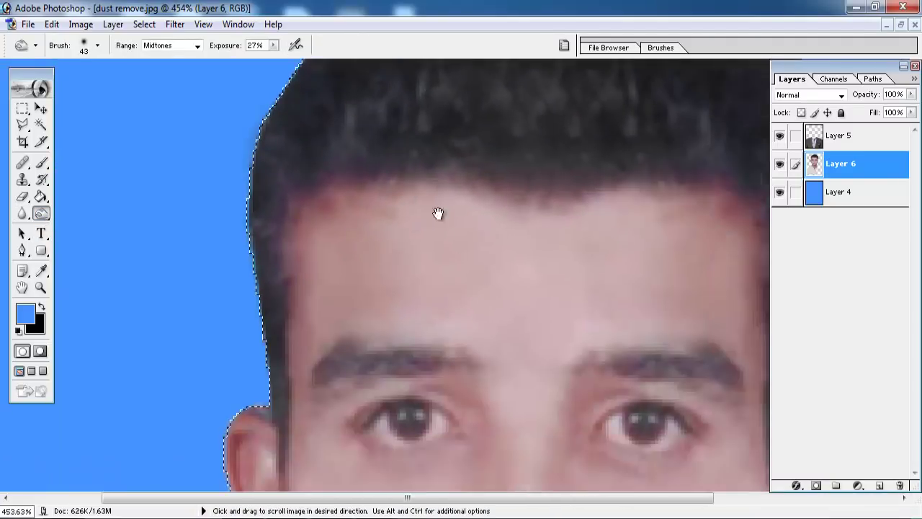
right_click(475, 264)
drag(518, 291, 502, 291)
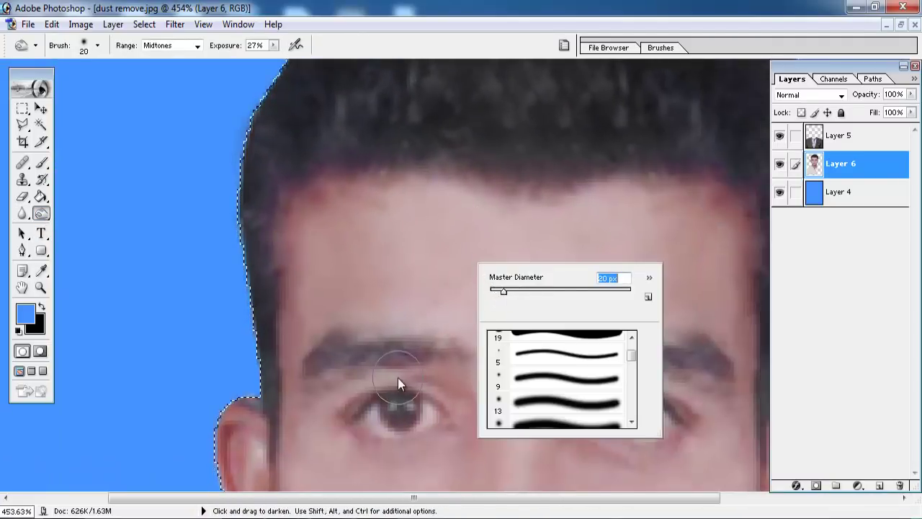
key(Down)
key(Down)
key(Down)
key(Down)
key(Down)
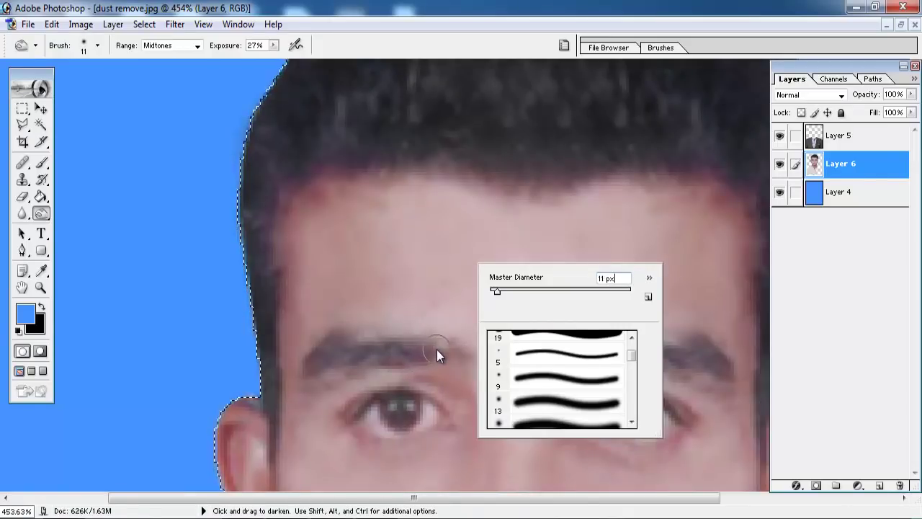
key(Return)
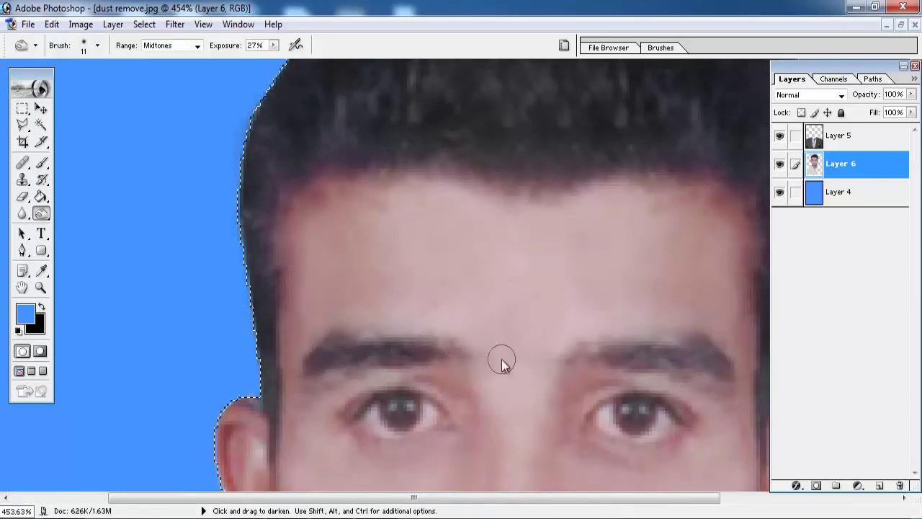
drag(502, 362, 336, 278)
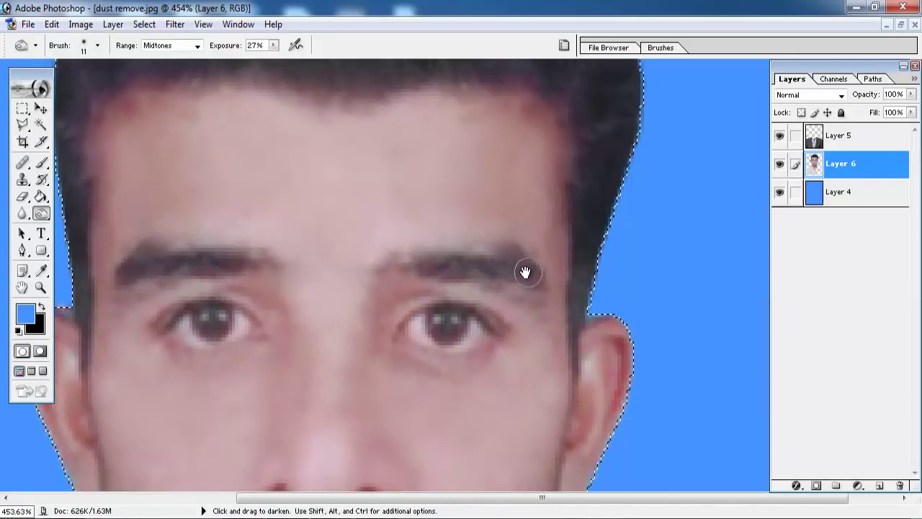
mouse_move(452, 317)
mouse_down()
mouse_move(476, 256)
mouse_move(558, 261)
mouse_up()
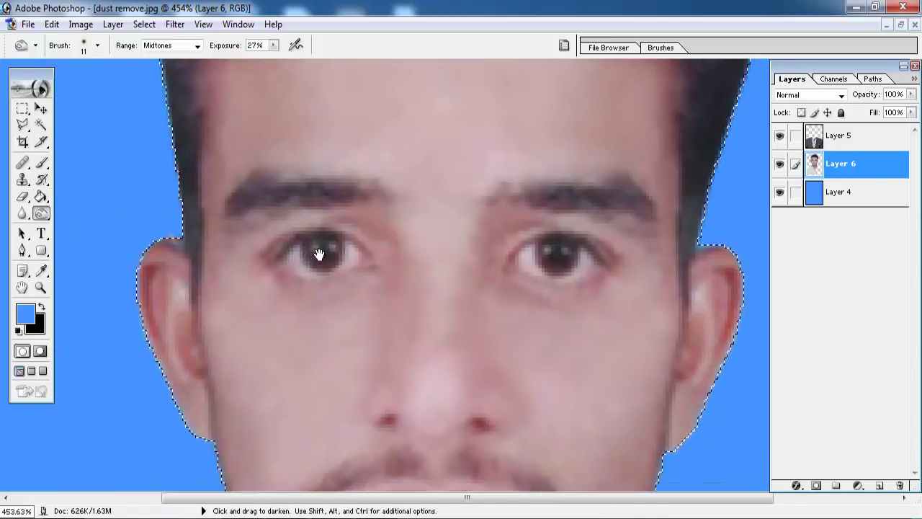
scroll(319, 253, down, 2)
scroll(376, 202, down, 3)
scroll(448, 264, down, 1)
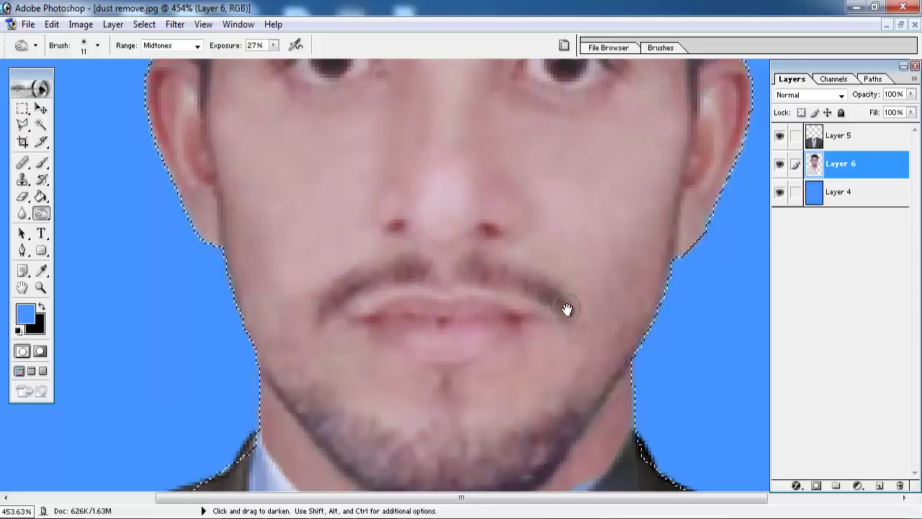
scroll(453, 195, down, 3)
scroll(471, 238, down, 2)
Set the burn brush to 18 px with 14% exposure
right_click(578, 242)
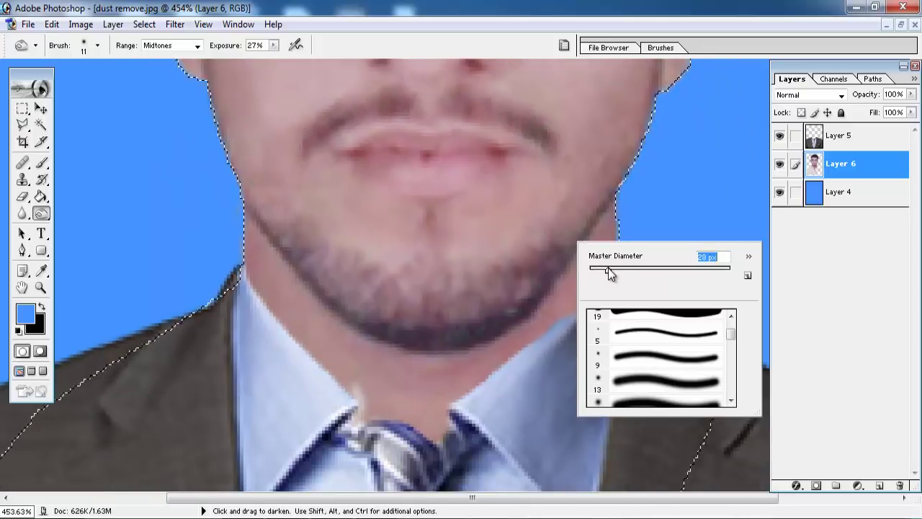
drag(607, 268, 602, 269)
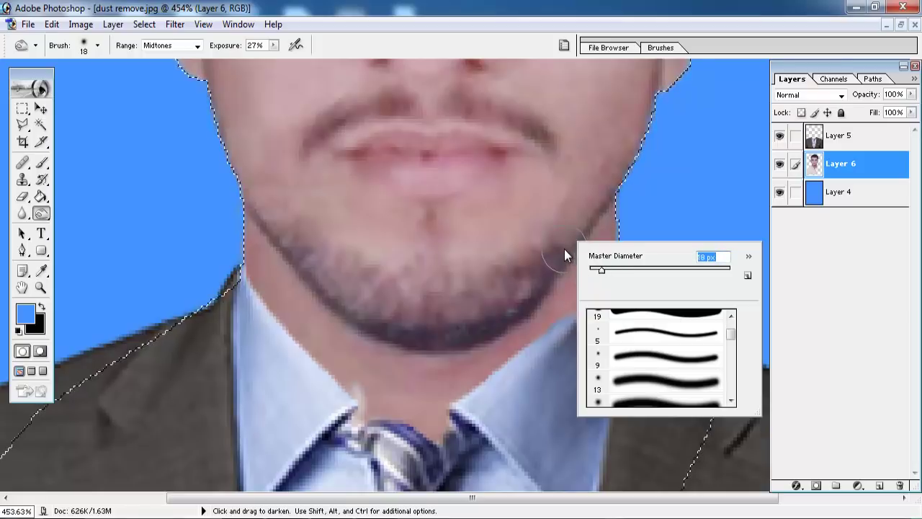
click(564, 248)
click(272, 45)
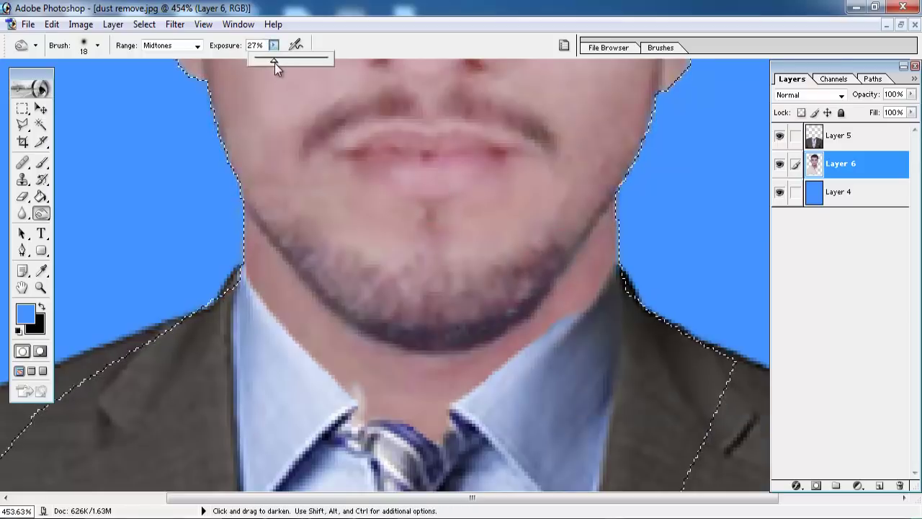
drag(274, 63, 265, 60)
click(525, 268)
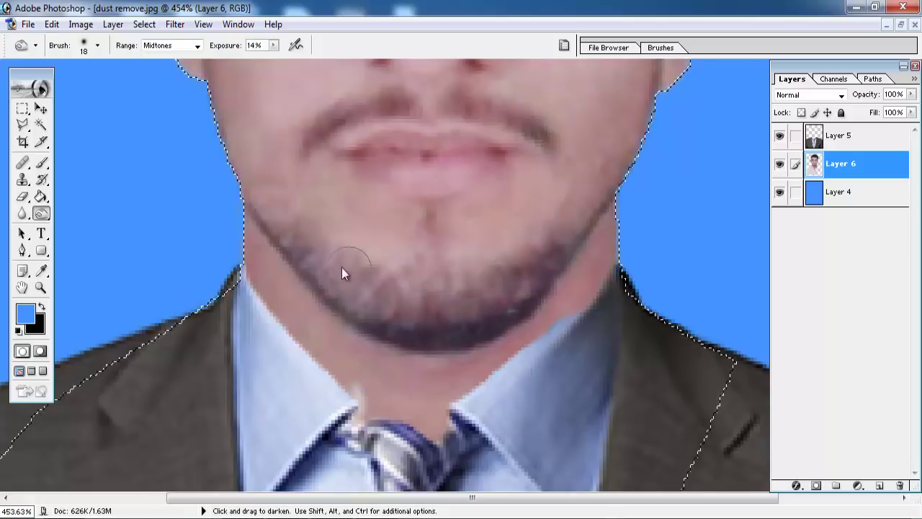
Darken the beard along the jaw and chin, then clear the selection
mouse_move(322, 246)
mouse_down()
mouse_move(513, 281)
mouse_move(418, 268)
mouse_move(545, 254)
mouse_up()
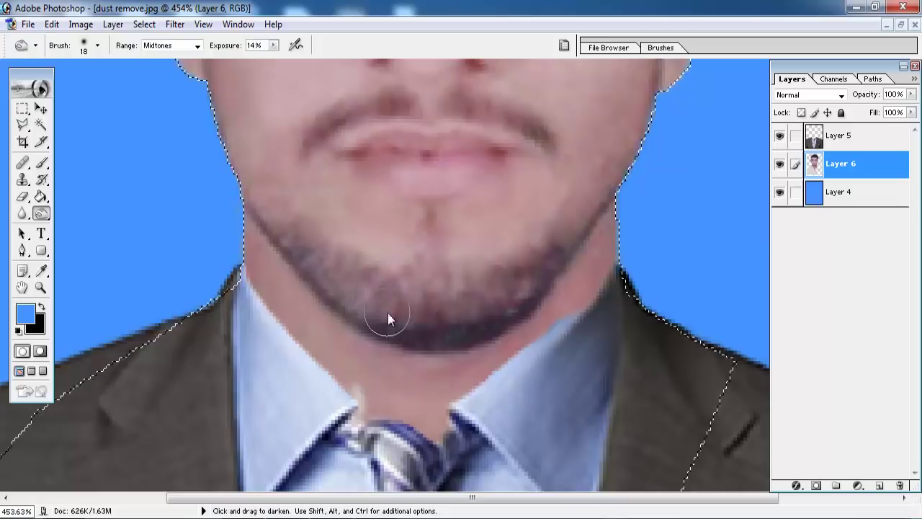
key(space)
drag(373, 301, 366, 344)
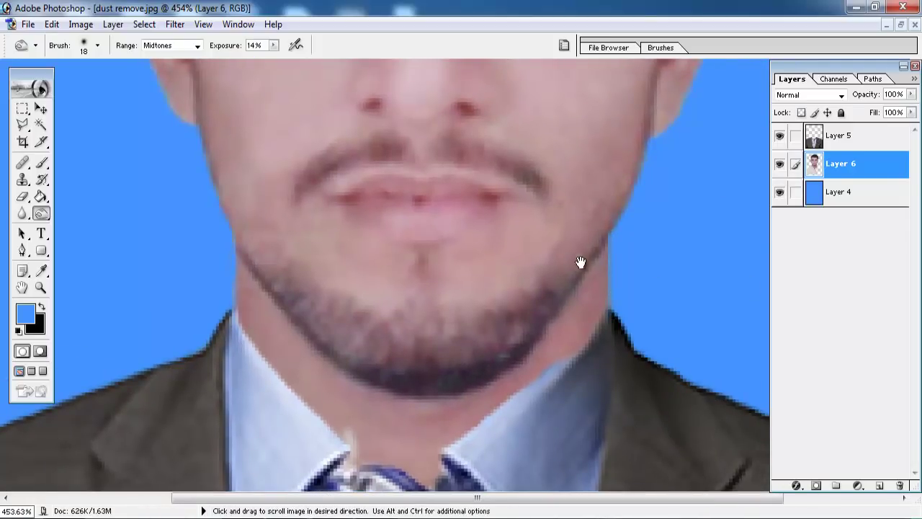
key(ctrl+d)
drag(85, 190, 98, 190)
click(24, 125)
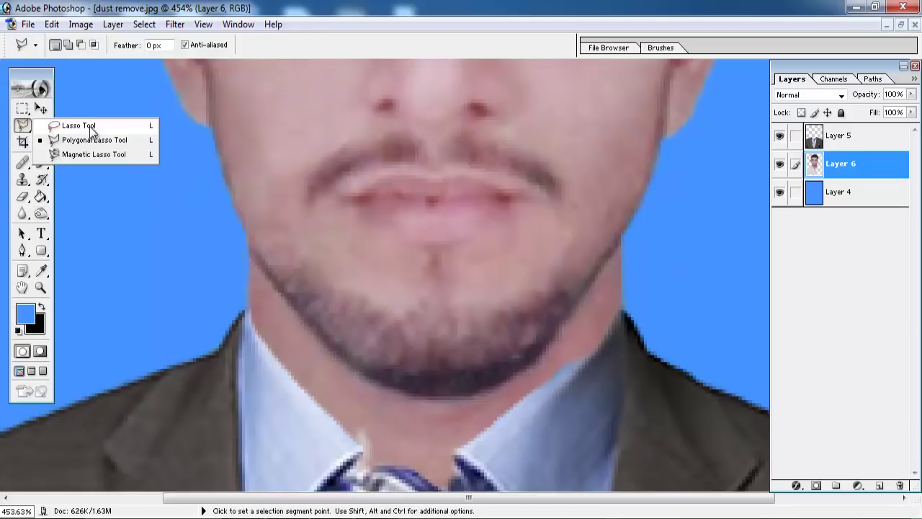
Lasso the left cheek and jaw and copy it to a new layer
drag(24, 125, 93, 124)
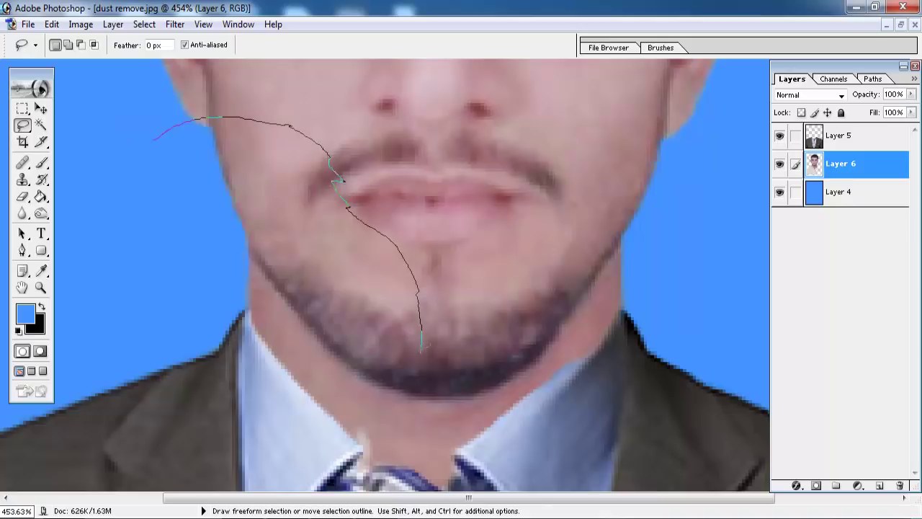
drag(114, 198, 206, 117)
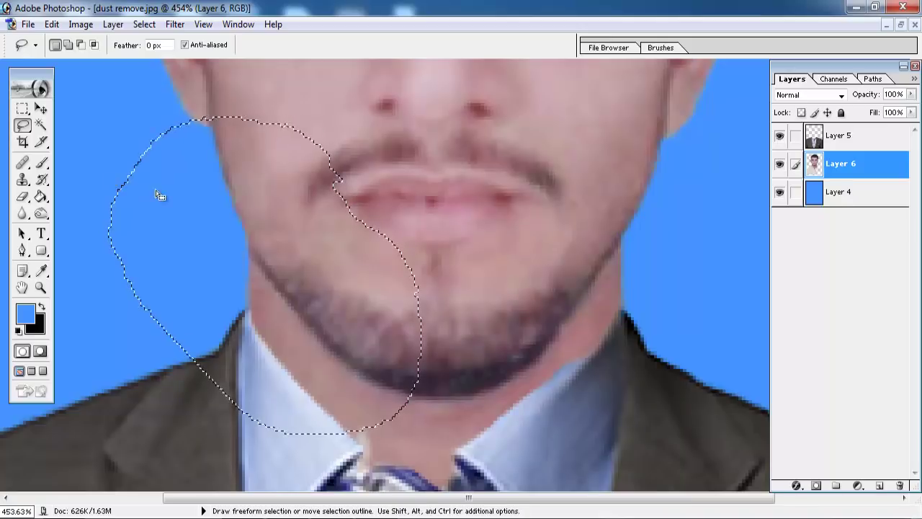
right_click(165, 194)
click(218, 301)
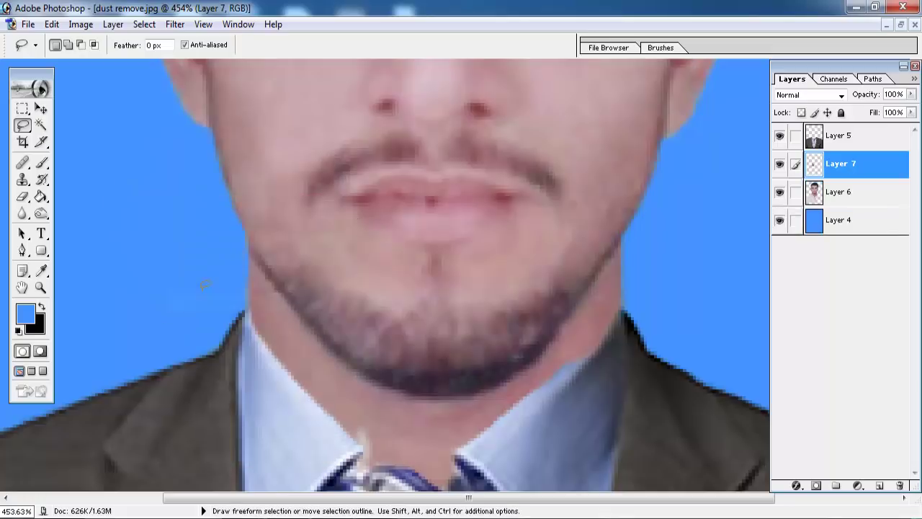
Flip the copied patch horizontally and move it over the right jaw
key(ctrl+t)
right_click(339, 265)
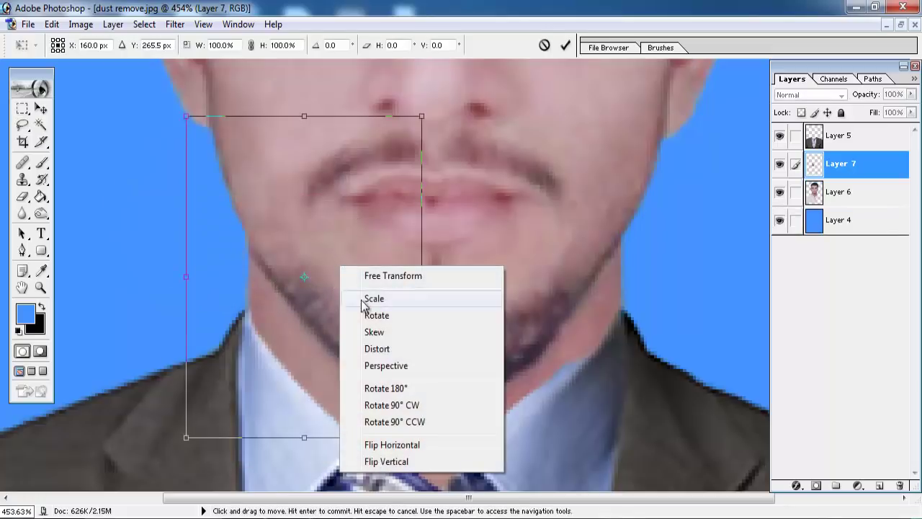
click(377, 445)
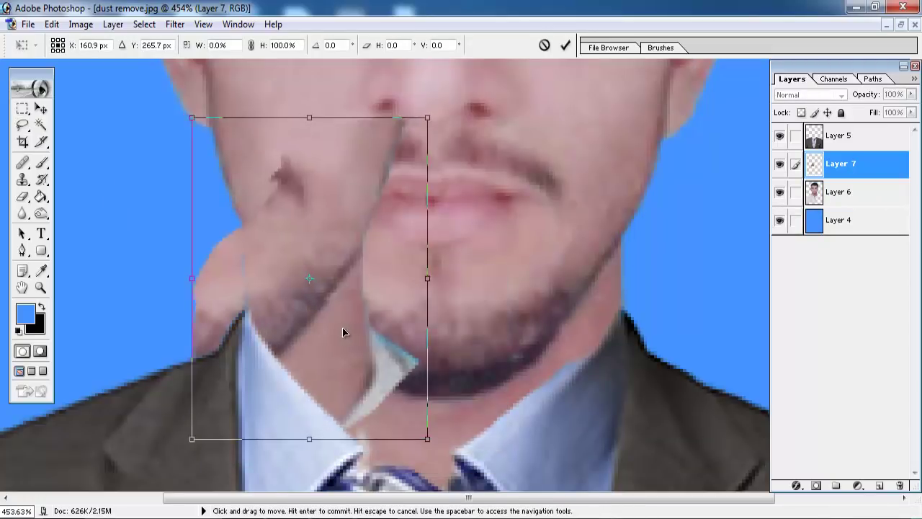
mouse_move(344, 329)
mouse_down()
mouse_move(531, 319)
mouse_move(621, 328)
mouse_up()
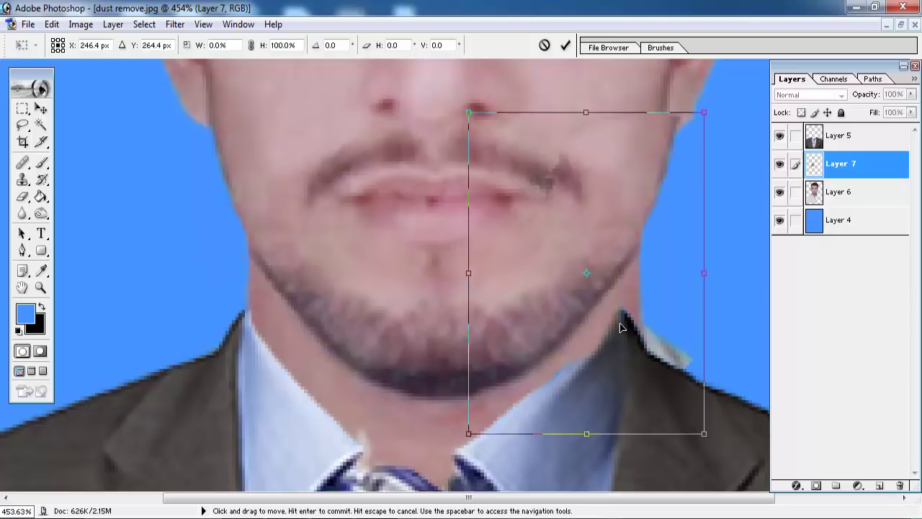
key(Return)
key(l)
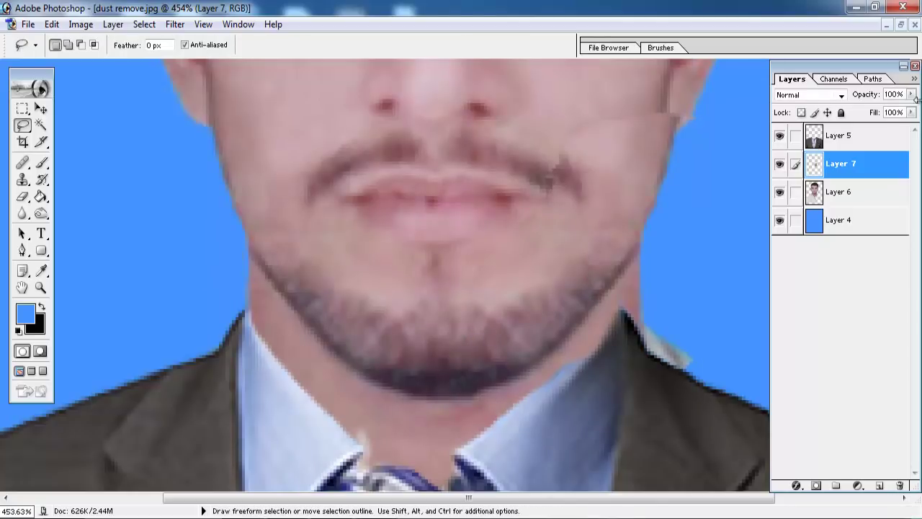
Lower the patch layer to 71% opacity and align it with the right jaw edge
click(911, 95)
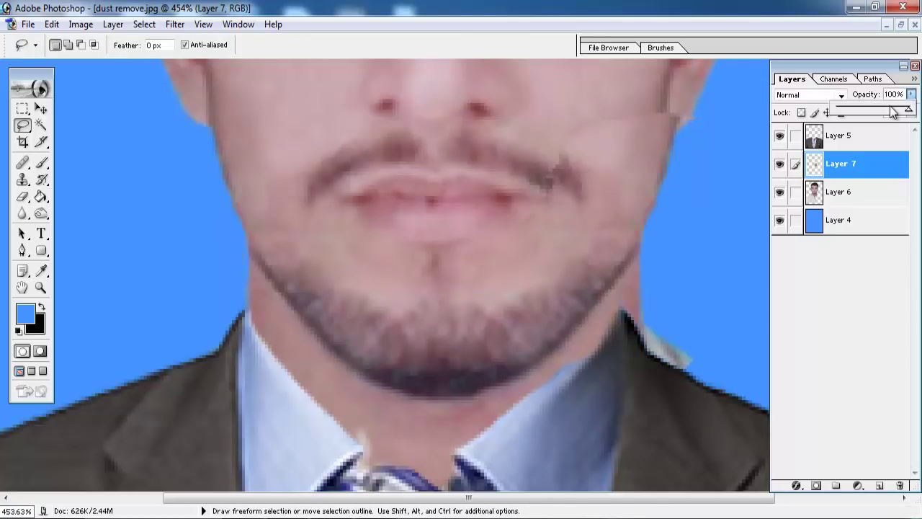
click(891, 110)
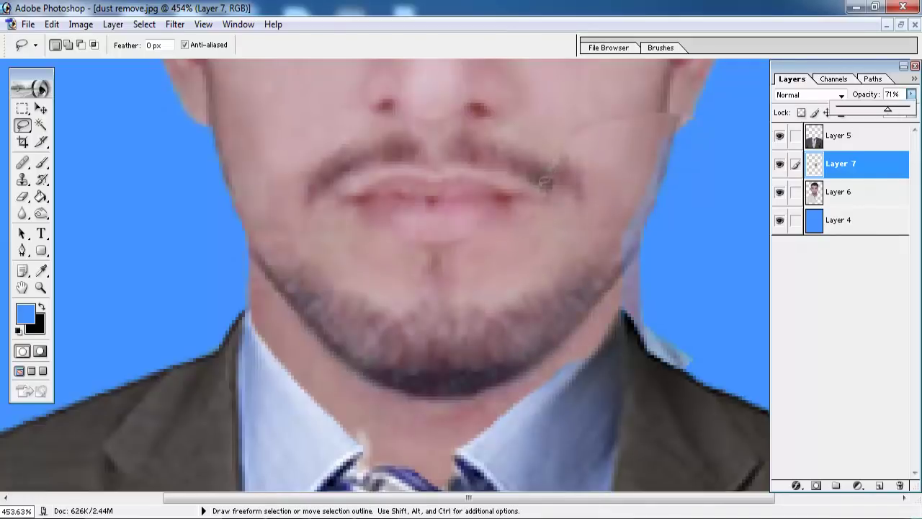
click(47, 109)
mouse_move(584, 230)
mouse_down()
mouse_move(568, 226)
mouse_move(569, 236)
mouse_up()
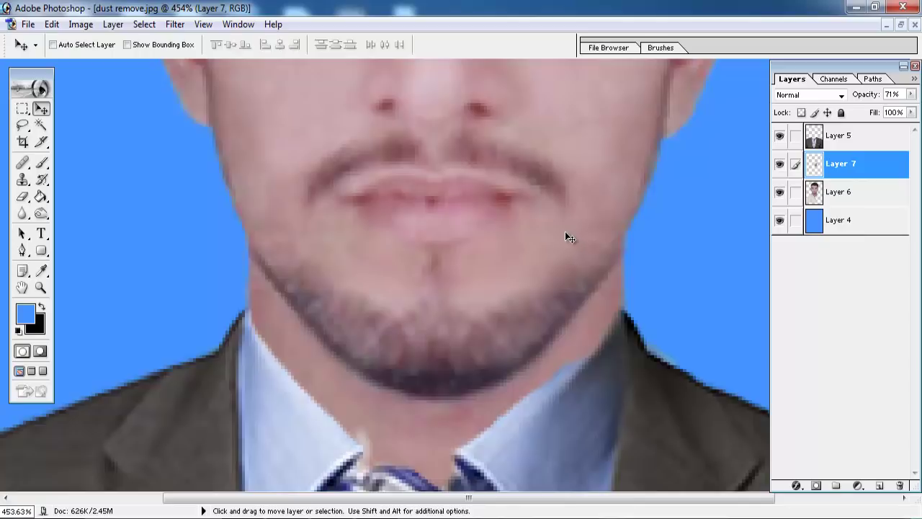
Move the Layer 7 patch down over the chin and restore it to 100% opacity
drag(565, 231, 564, 304)
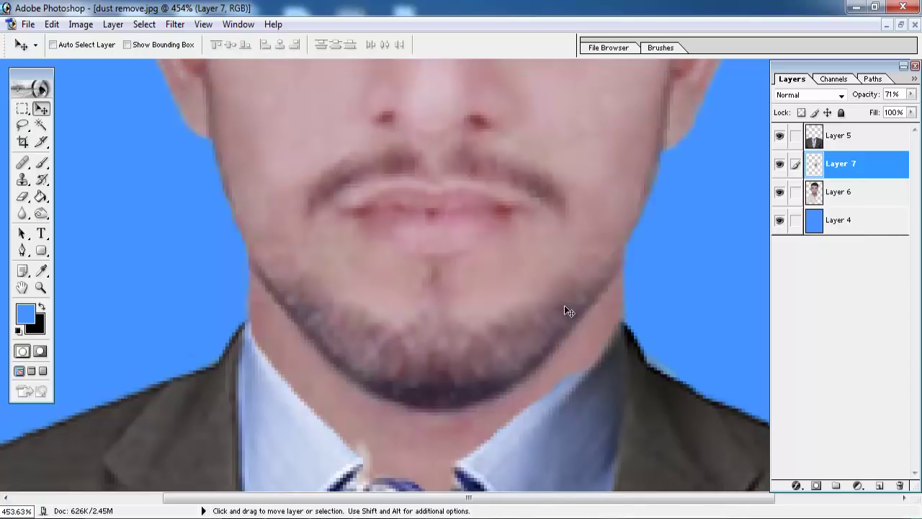
click(911, 95)
drag(909, 110, 912, 109)
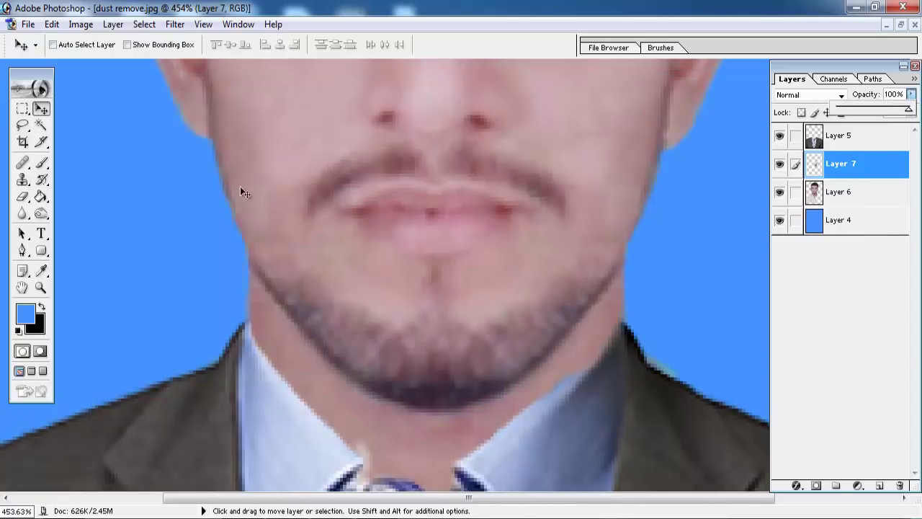
Switch to the Eraser and pan around the jaw, chin and lips
click(20, 196)
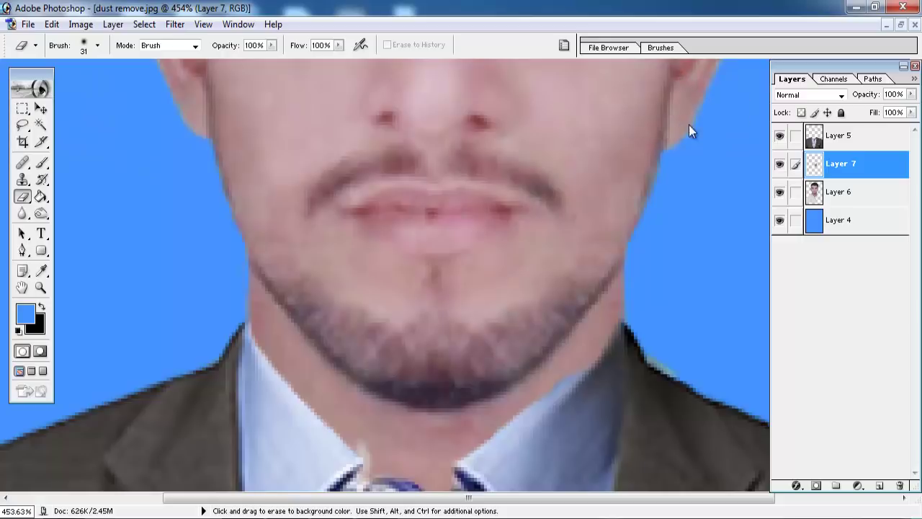
drag(652, 327, 696, 241)
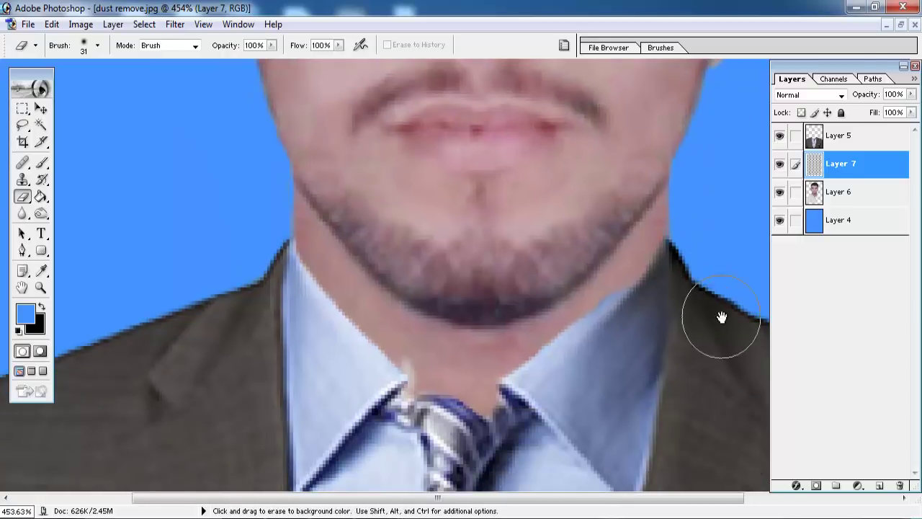
drag(663, 315, 704, 303)
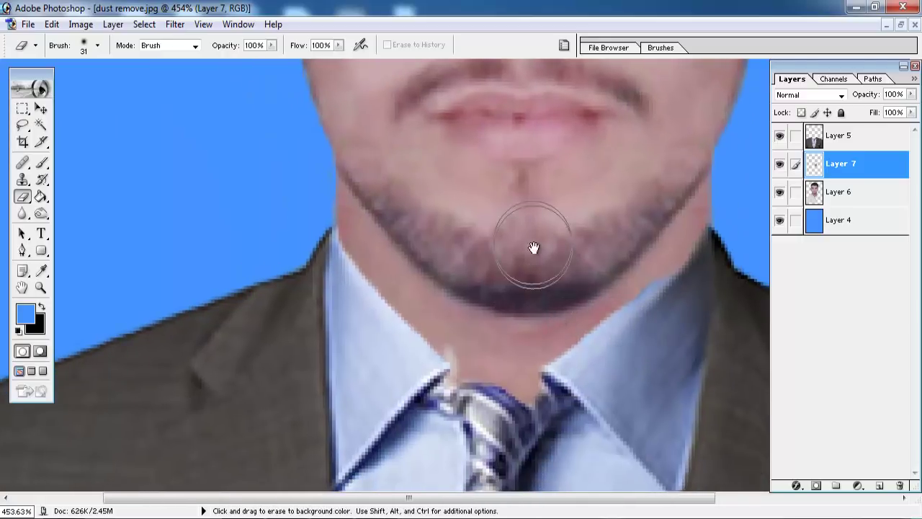
drag(541, 155, 487, 282)
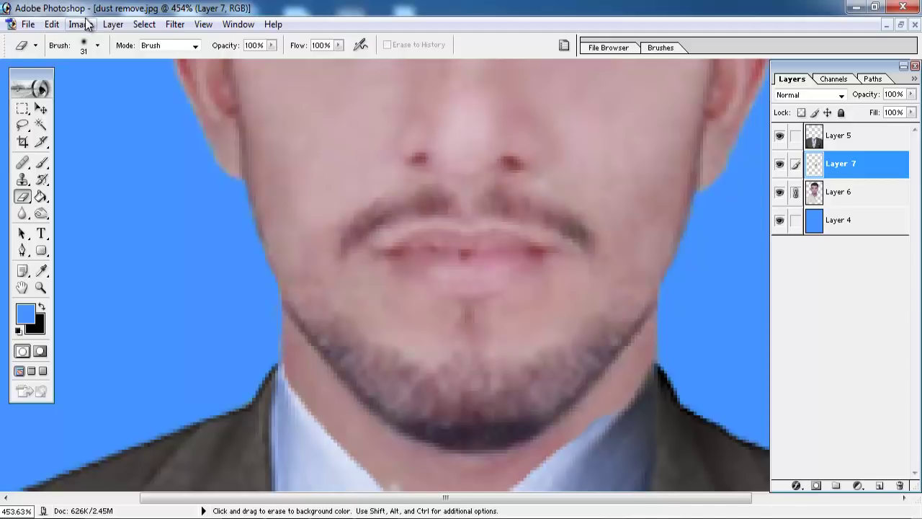
Merge Layer 6 into Layer 7 with Merge Linked and zoom out to the whole portrait
click(113, 26)
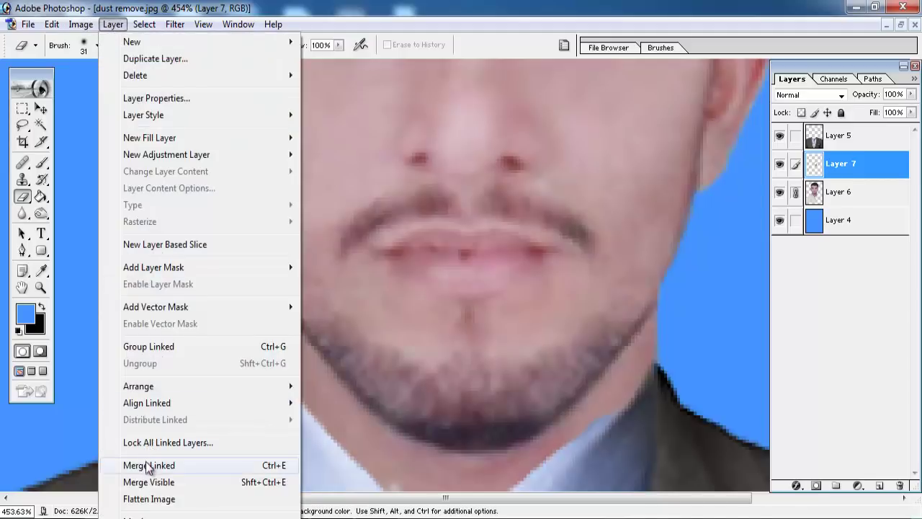
click(148, 465)
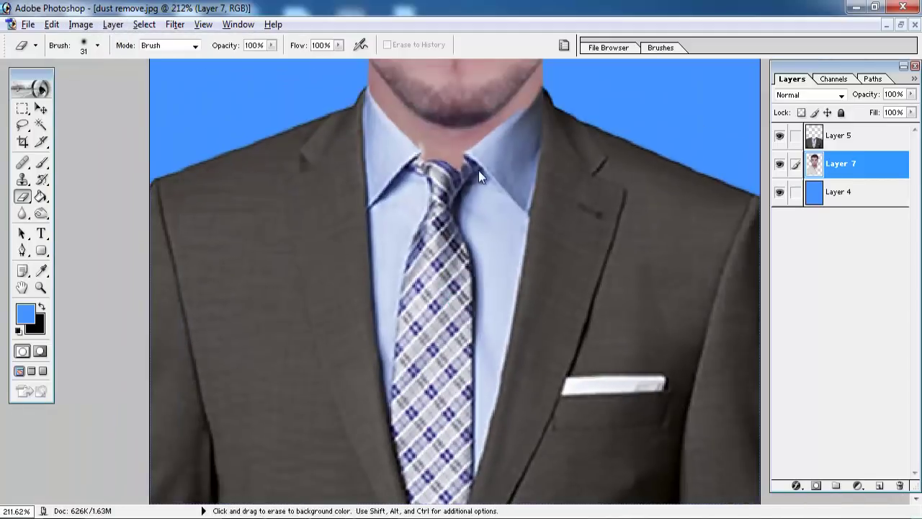
scroll(478, 170, down, 3)
scroll(494, 288, down, 2)
scroll(494, 305, down, 2)
scroll(489, 246, down, 2)
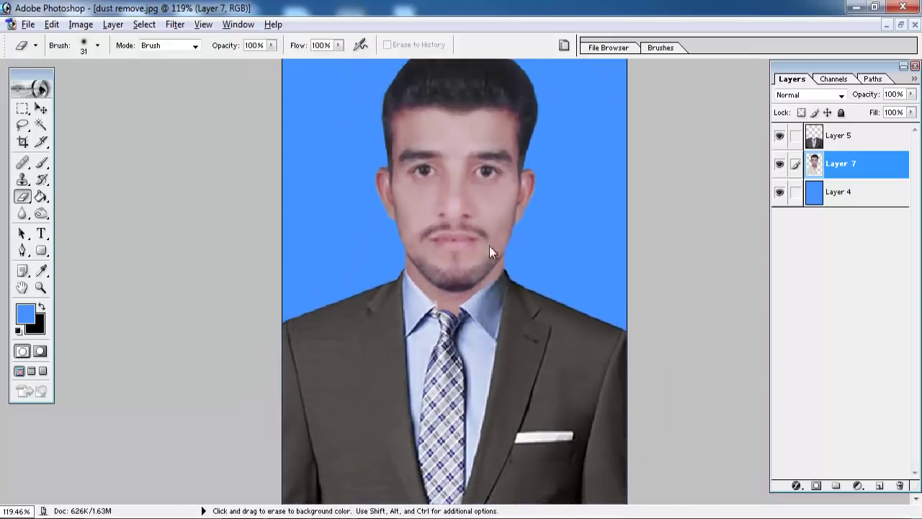
drag(489, 246, 479, 293)
click(81, 24)
mouse_move(113, 65)
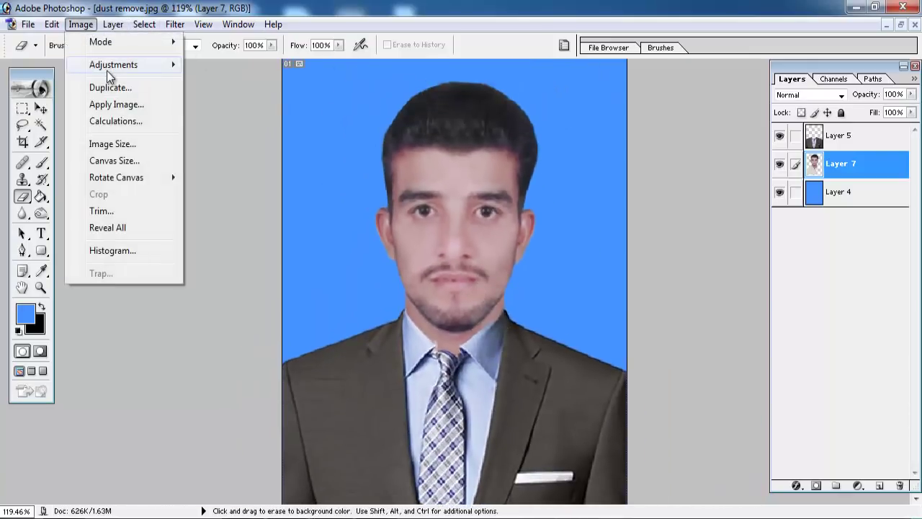
Apply Brightness/Contrast of +8 brightness and +19 contrast to the Layer 7 portrait
click(263, 165)
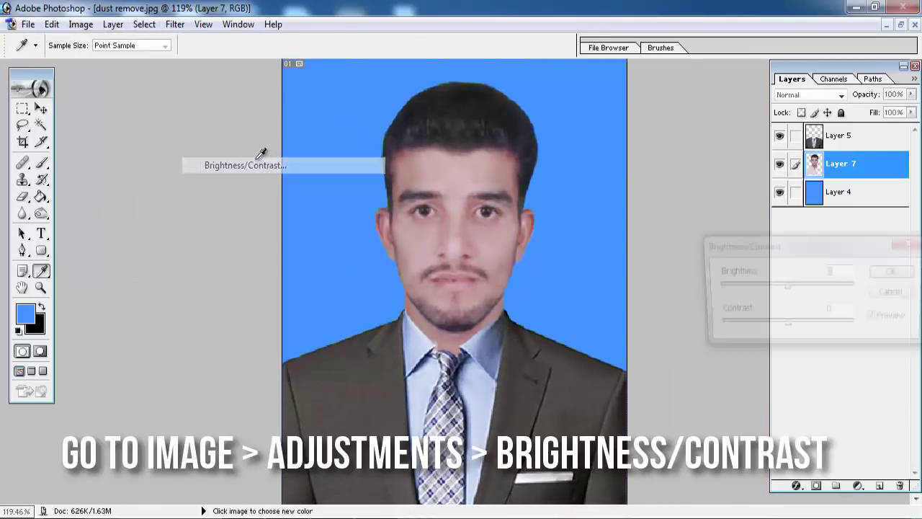
drag(789, 325, 796, 324)
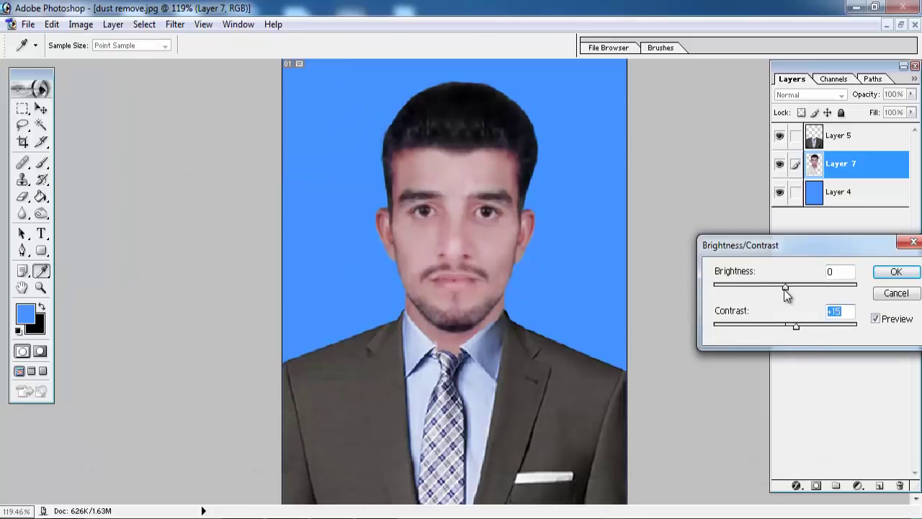
drag(793, 324, 799, 324)
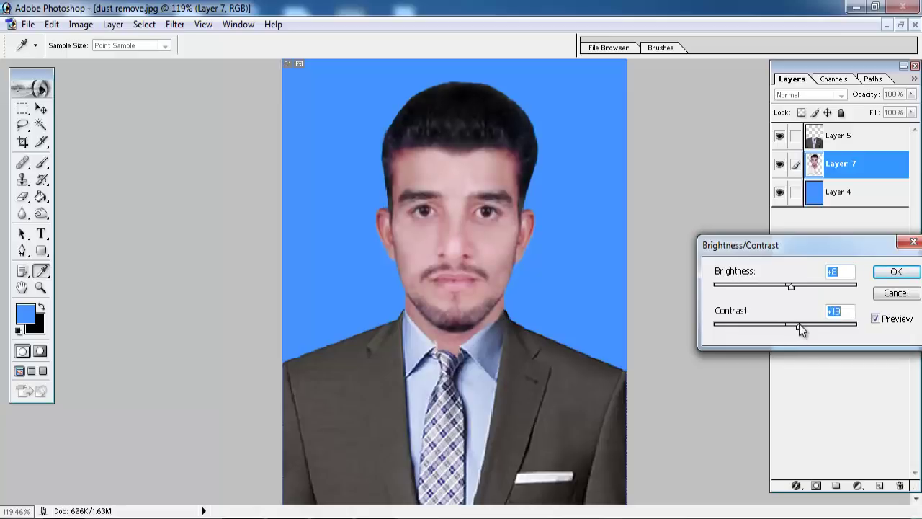
click(895, 272)
key(e)
key(ctrl+plus)
On a new Layer 8, paint soft forehead-sampled skin tone over the forehead with a larger brush
scroll(442, 267, up, 2)
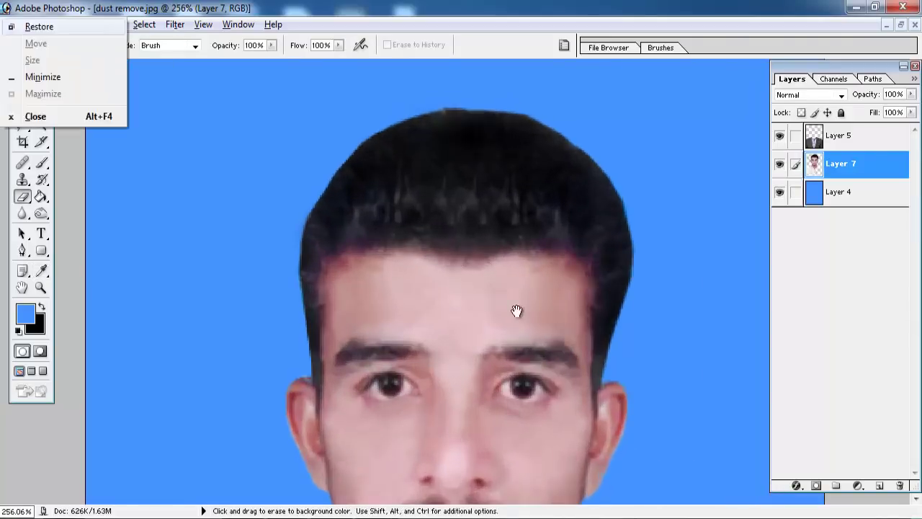
click(41, 163)
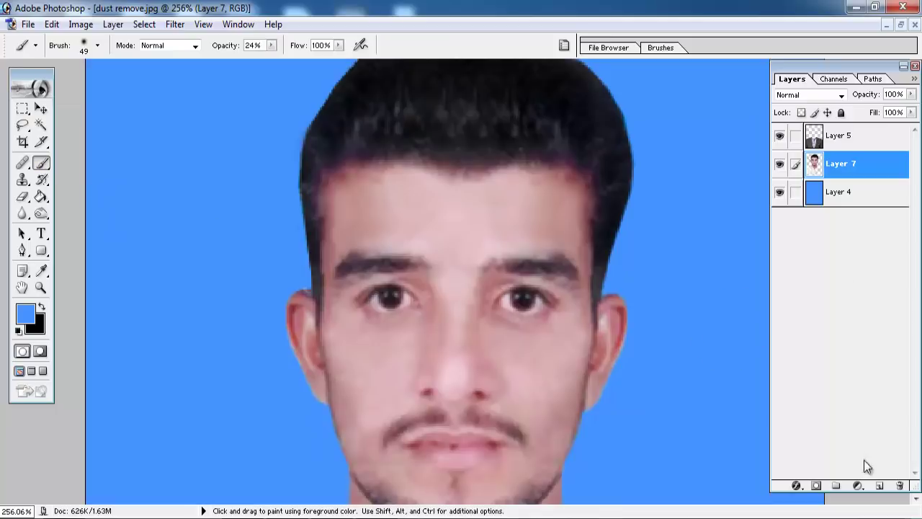
click(878, 486)
alt+click(470, 217)
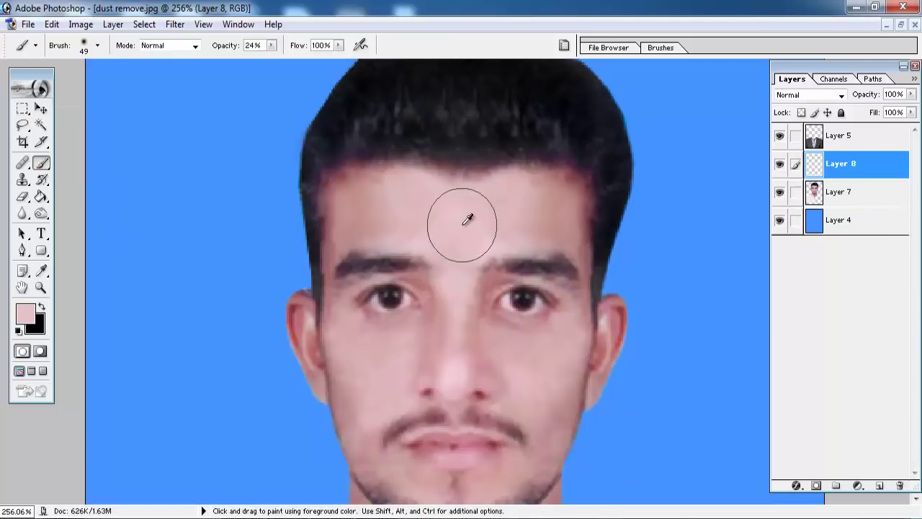
right_click(468, 225)
click(437, 218)
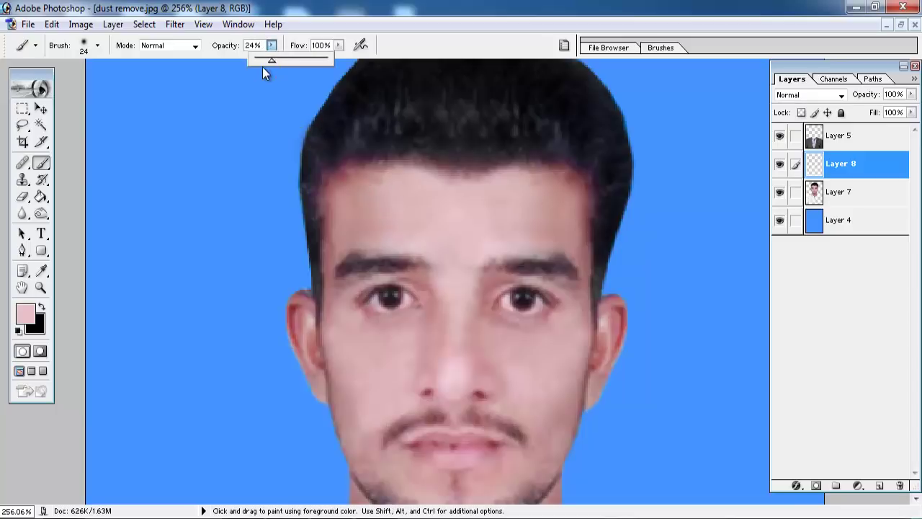
right_click(396, 215)
drag(427, 241, 436, 241)
click(356, 226)
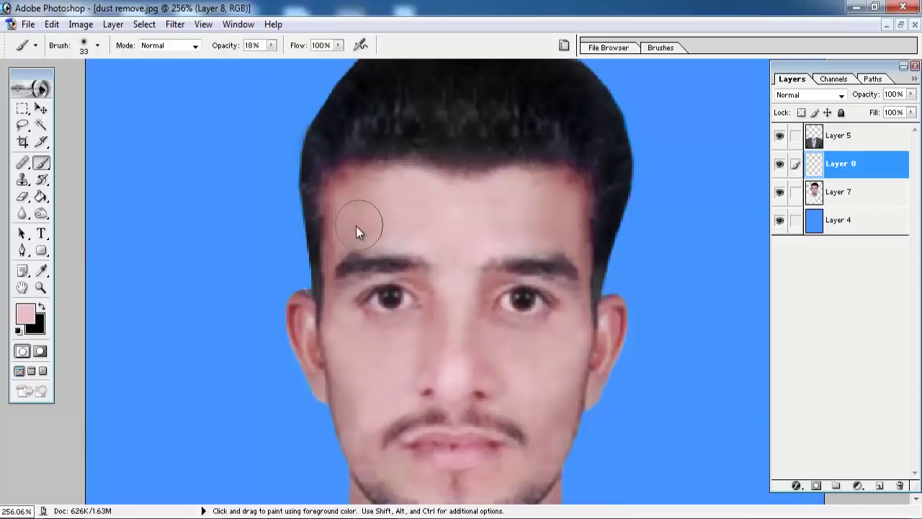
drag(356, 226, 356, 201)
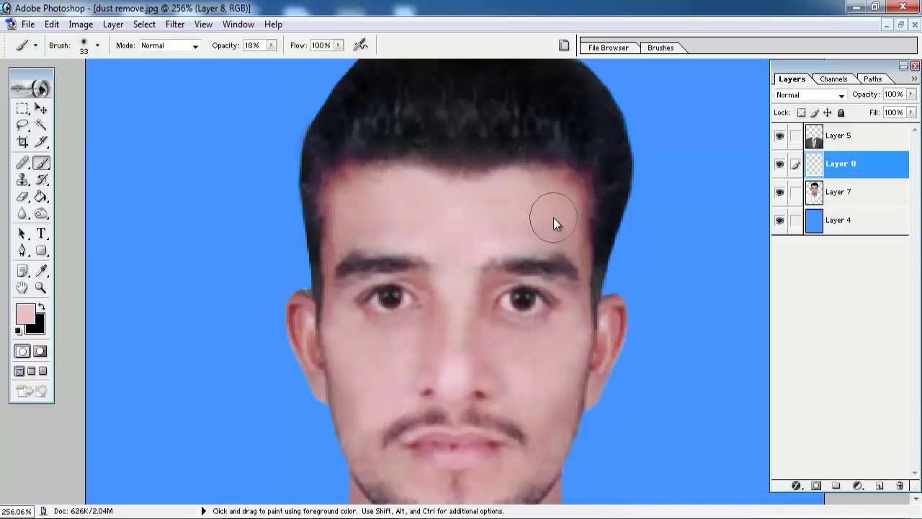
Sample darker and lighter face tones and paint them along the jaw edge and collar
drag(465, 258, 463, 189)
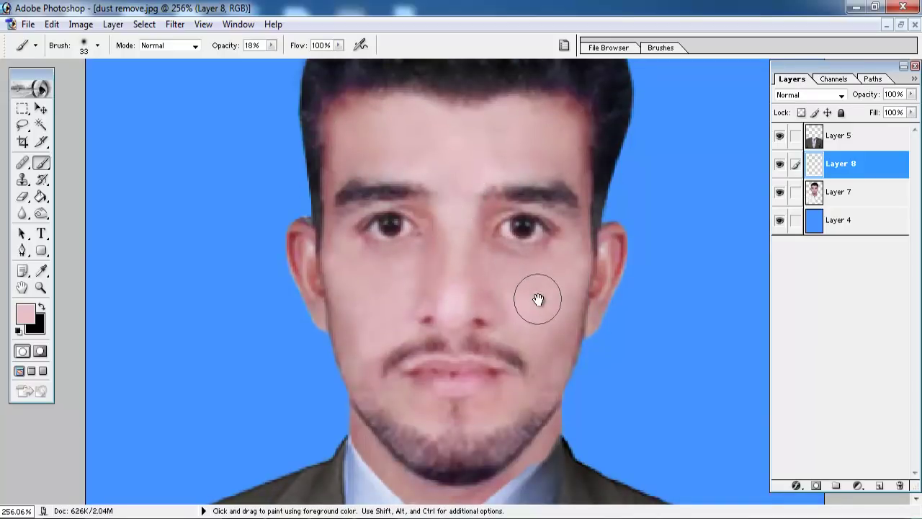
alt+click(571, 345)
mouse_move(571, 344)
mouse_down()
mouse_move(551, 362)
mouse_move(552, 377)
mouse_move(568, 319)
mouse_move(550, 361)
mouse_up()
scroll(549, 361, down, 2)
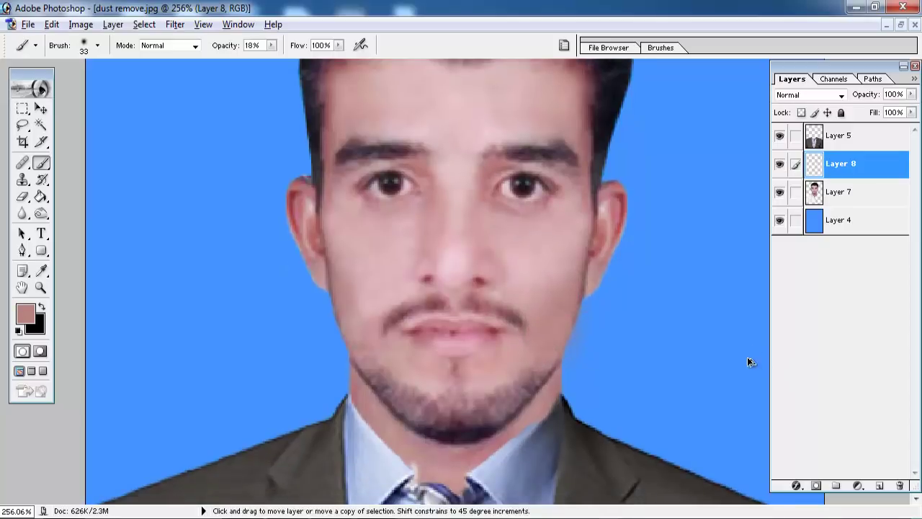
alt+click(568, 250)
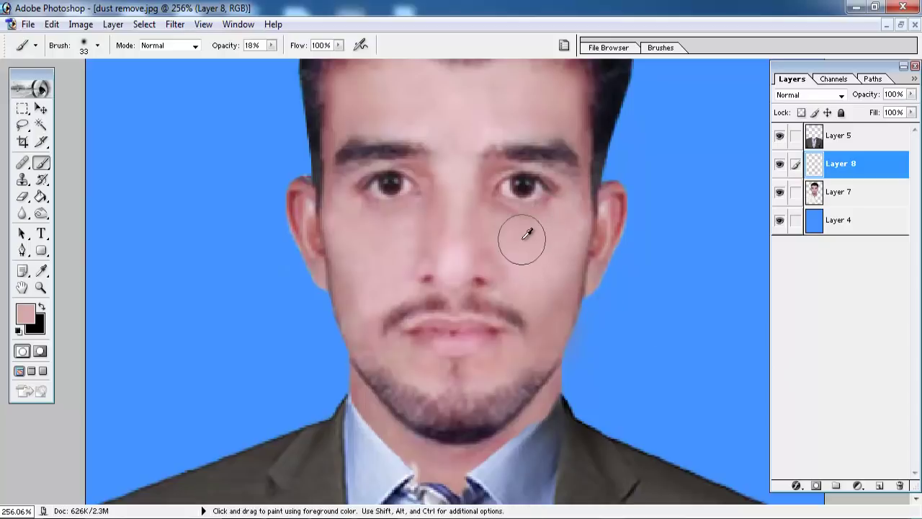
scroll(440, 259, up, 1)
scroll(411, 267, up, 1)
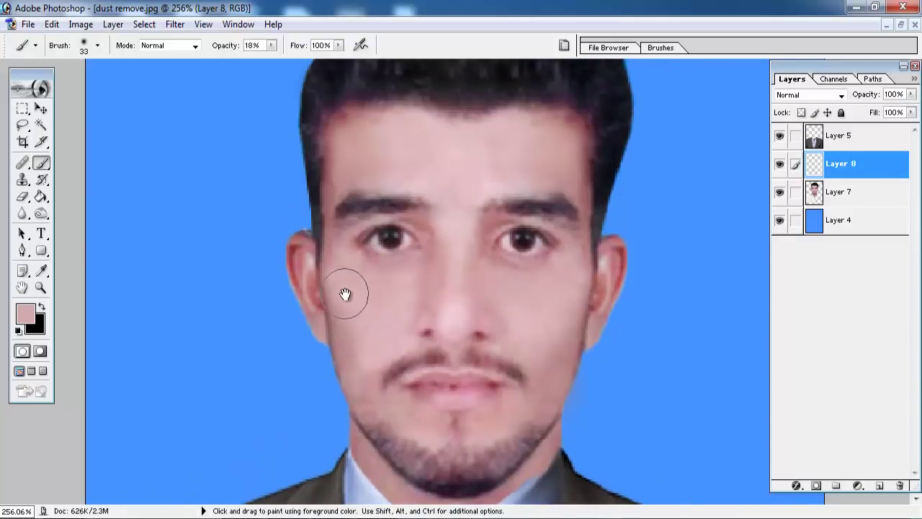
scroll(443, 253, up, 2)
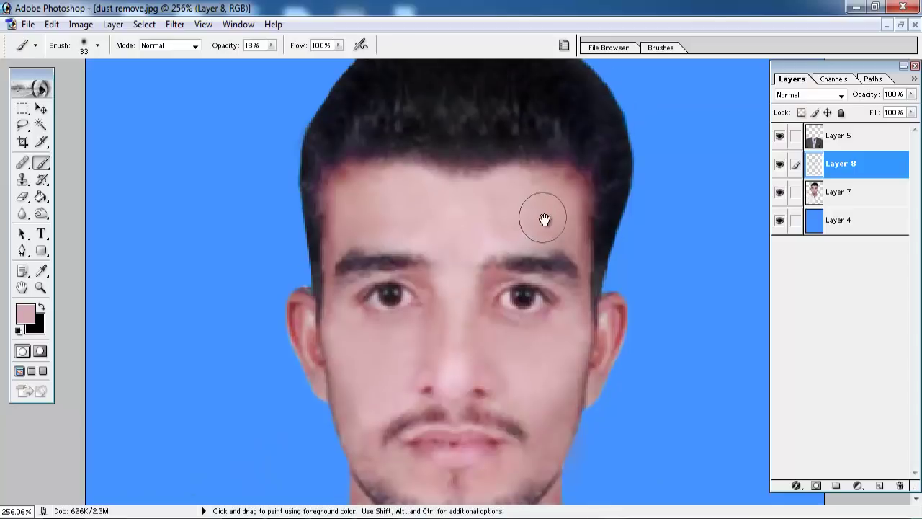
scroll(487, 276, down, 2)
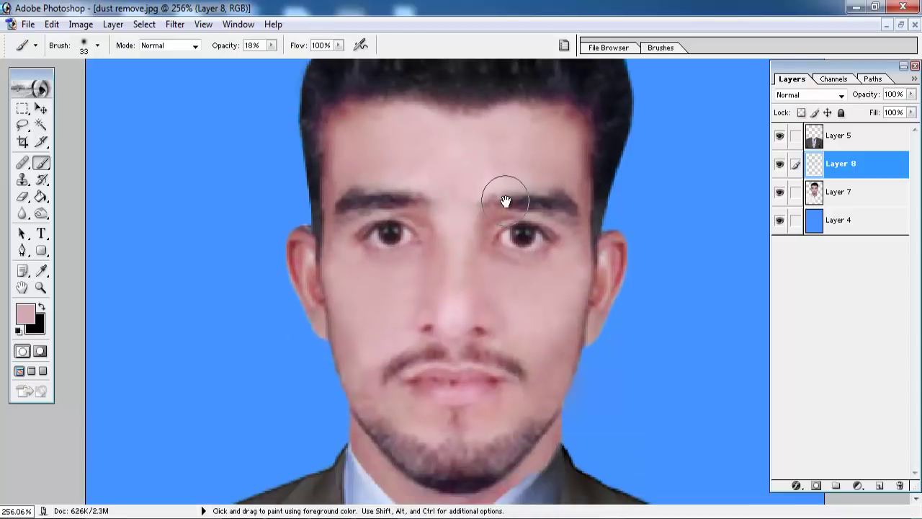
scroll(522, 356, down, 1)
drag(560, 358, 494, 432)
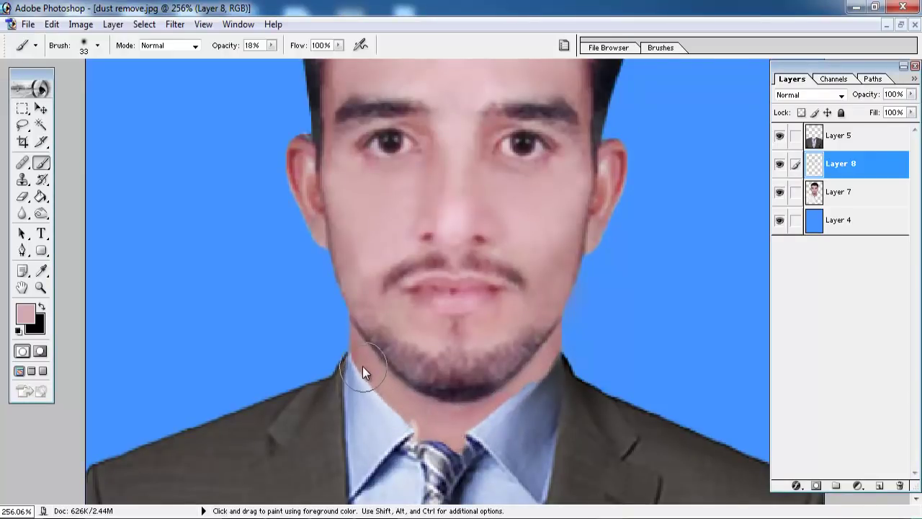
drag(420, 428, 449, 486)
Link Layer 7 with Layer 8 and merge them with Merge Linked
key(w)
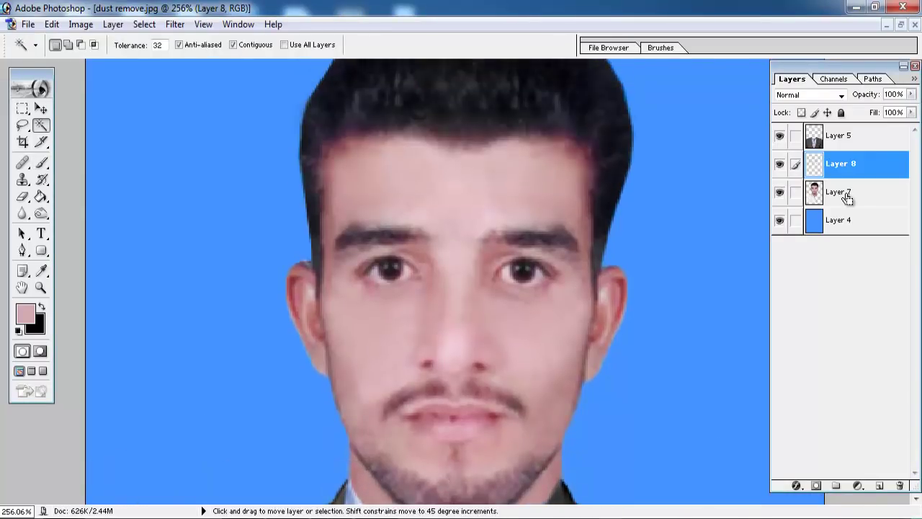
click(795, 192)
click(81, 24)
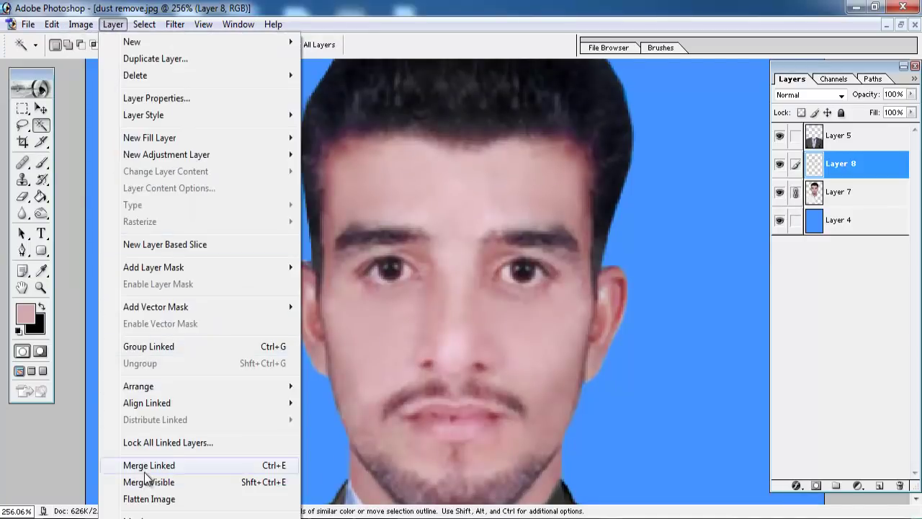
click(148, 465)
Trace a Polygonal Lasso selection along the hair's right edge, then deselect
drag(417, 288, 426, 348)
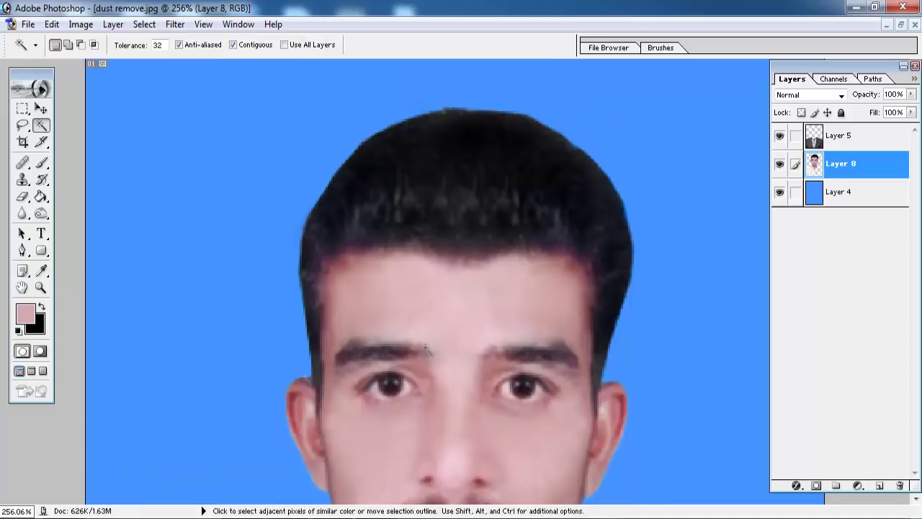
key(ctrl+plus)
drag(593, 237, 352, 251)
click(24, 126)
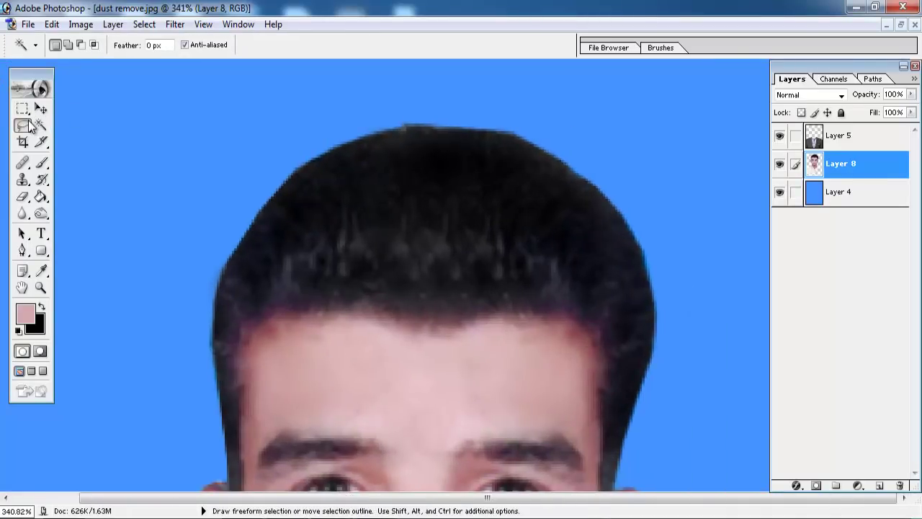
drag(31, 128, 108, 137)
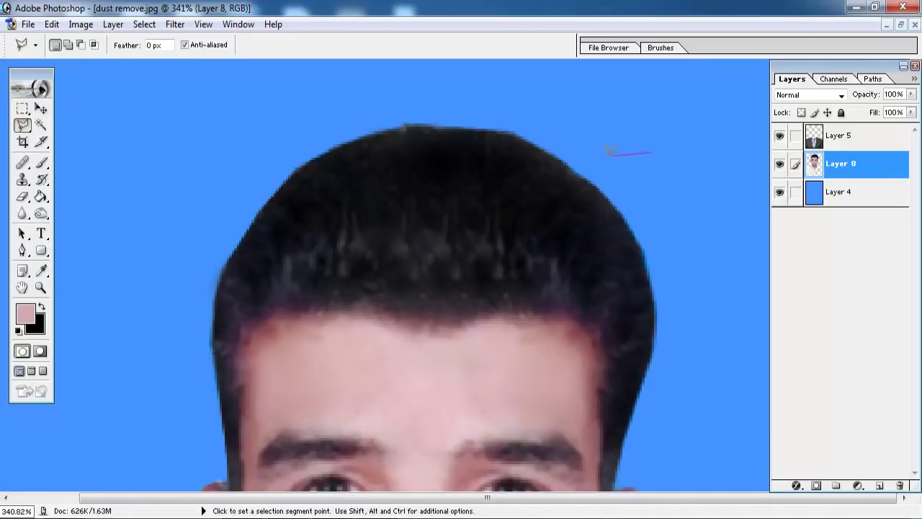
click(568, 157)
click(632, 243)
click(646, 291)
click(647, 317)
double_click(694, 212)
key(ctrl+d)
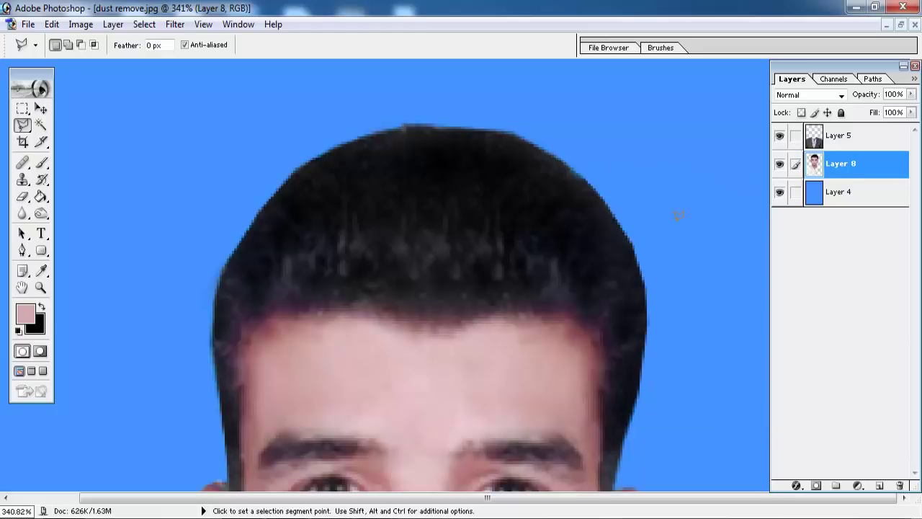
Zoom out and back in to check the merged portrait and face
key(ctrl+0)
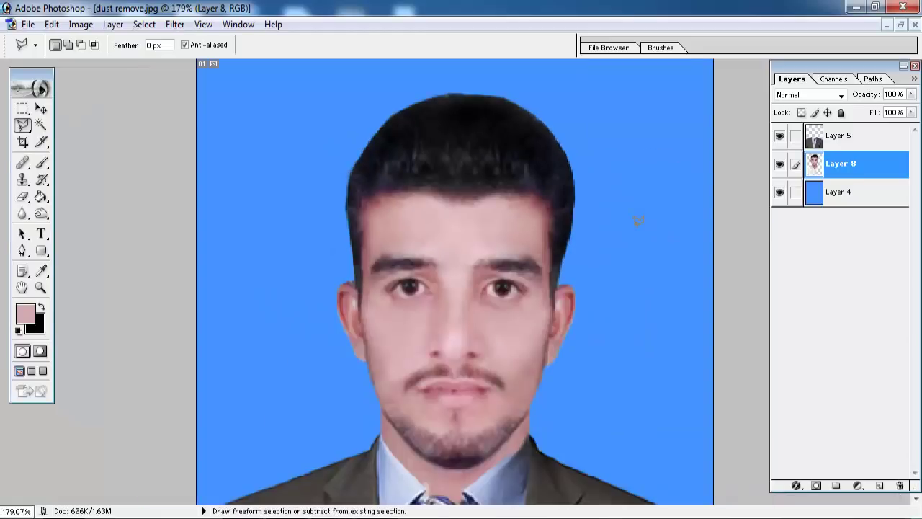
key(ctrl+minus)
key(ctrl+minus)
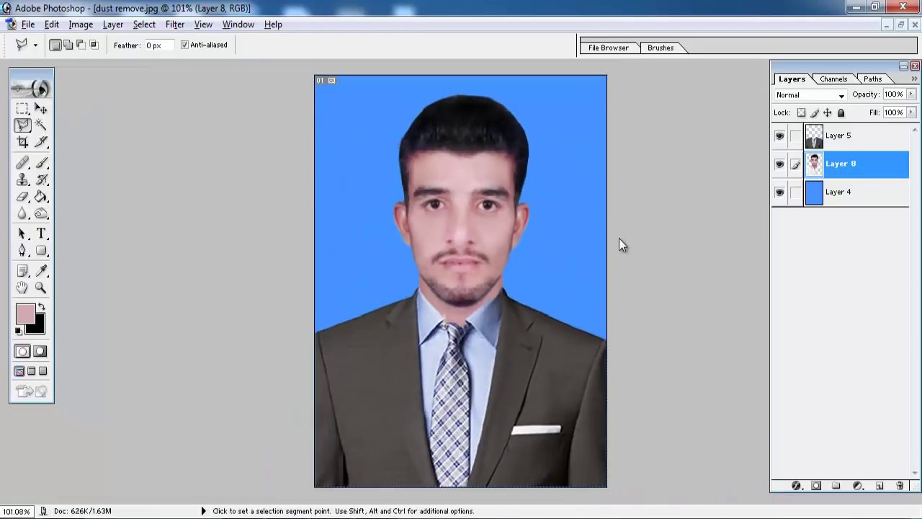
key(ctrl+plus)
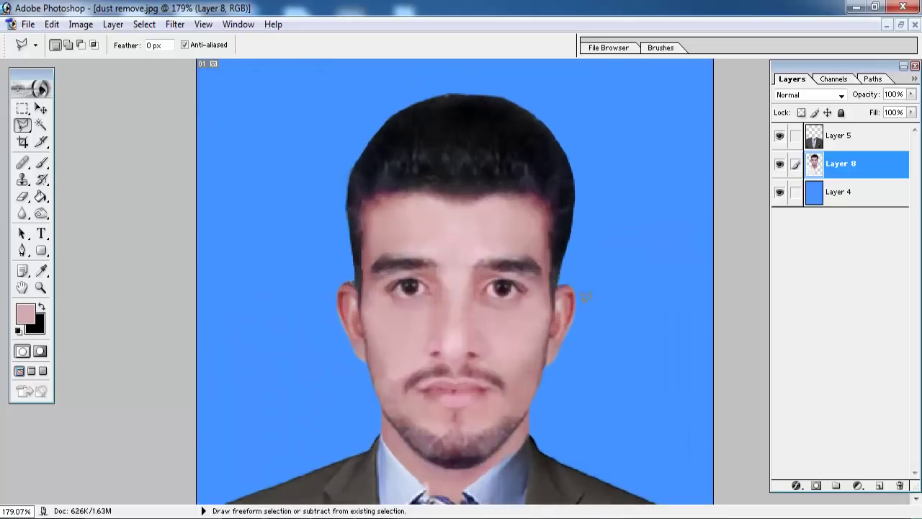
key(ctrl+plus)
drag(551, 373, 520, 163)
key(ctrl+minus)
key(ctrl+minus)
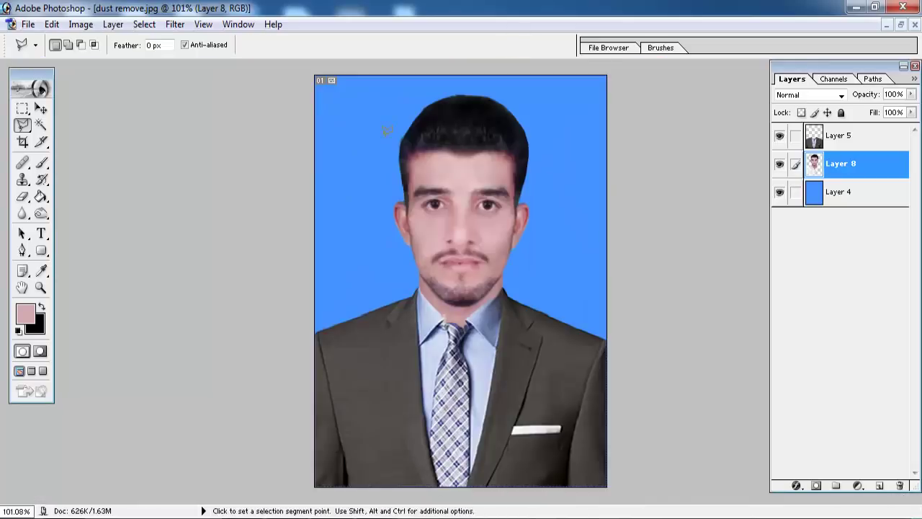
click(79, 25)
mouse_move(113, 64)
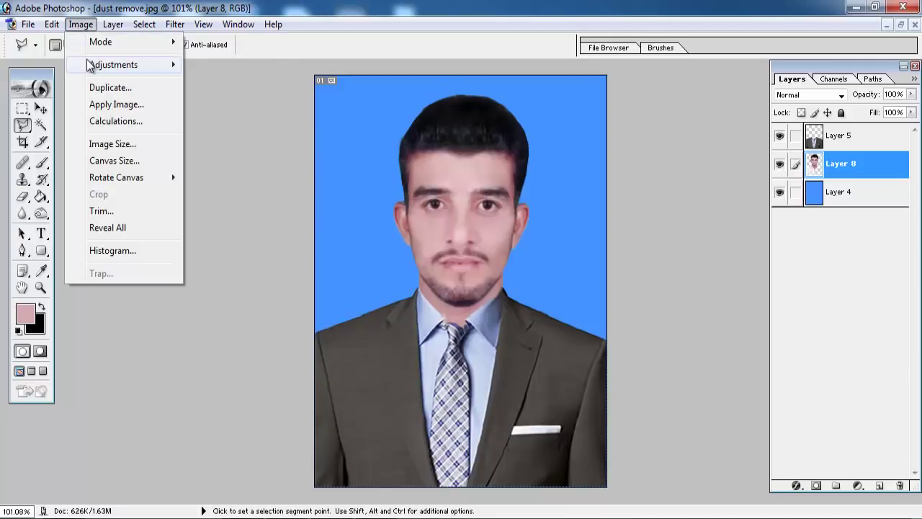
Set Color Balance midtones to 0, +8, -12 on Layer 8
click(324, 150)
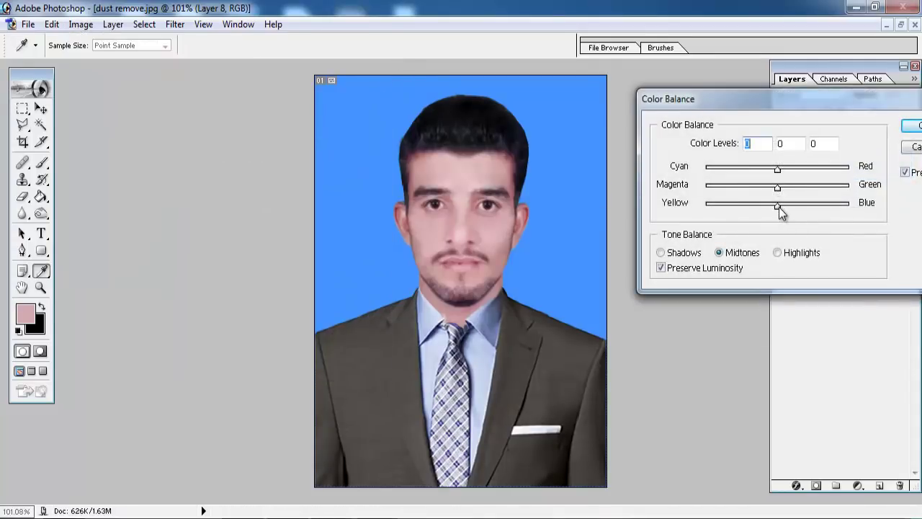
mouse_move(777, 207)
mouse_down()
mouse_move(766, 210)
mouse_move(783, 191)
mouse_move(763, 207)
mouse_up()
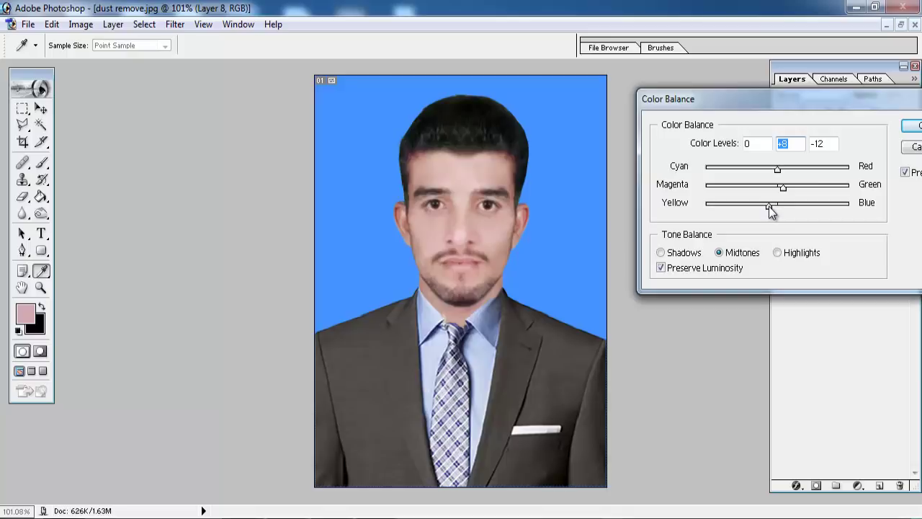
click(911, 126)
key(l)
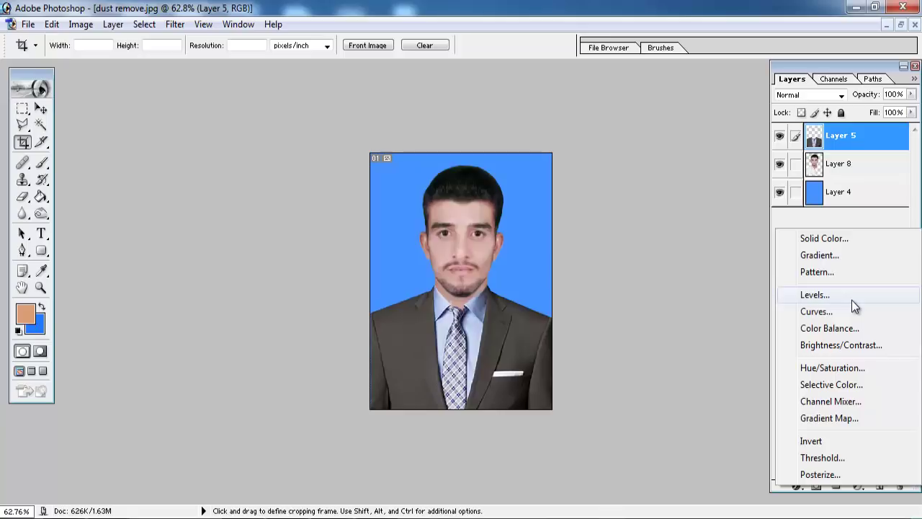
Add a Levels adjustment layer with input levels 32, 1.00, 240, then select Layer 5
click(851, 299)
drag(698, 246, 714, 247)
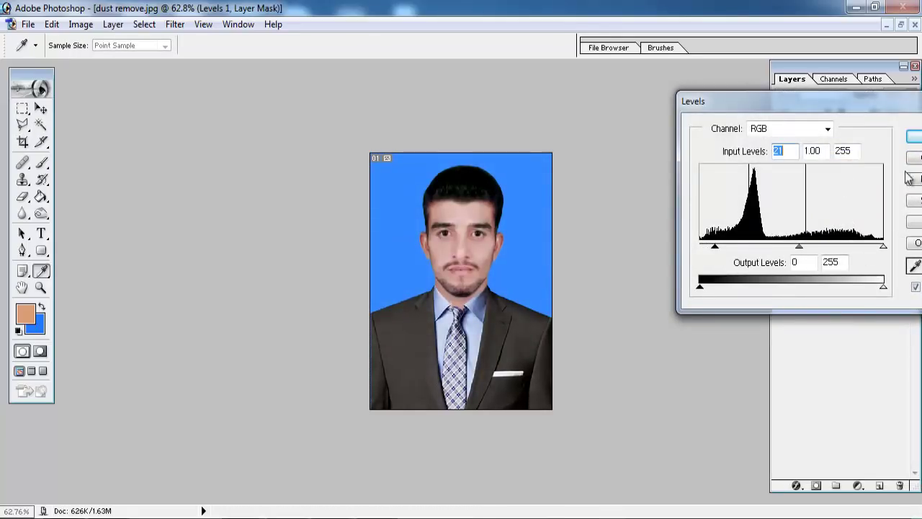
mouse_move(882, 107)
mouse_down()
mouse_move(815, 190)
mouse_move(820, 179)
mouse_up()
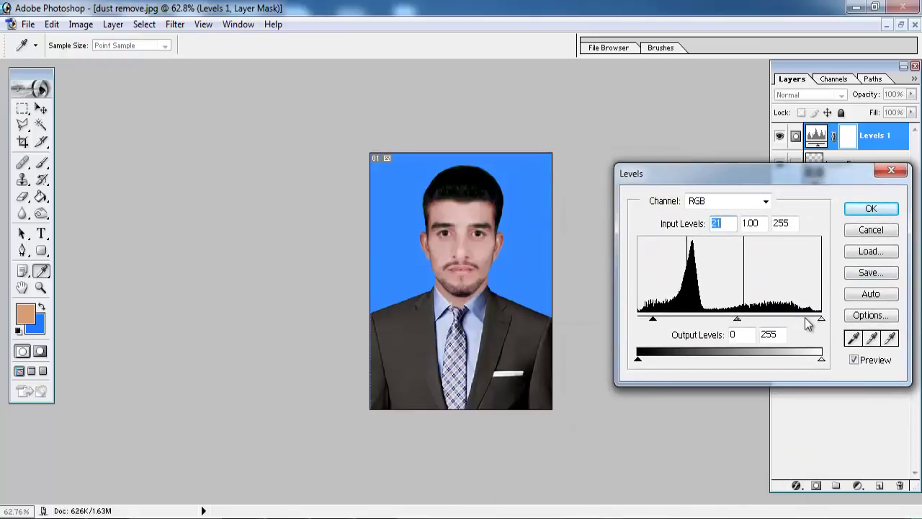
drag(821, 319, 812, 320)
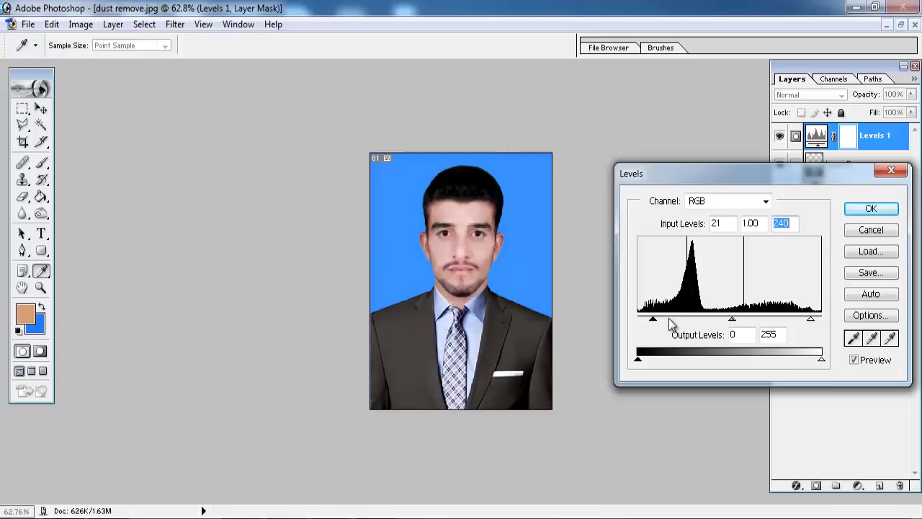
drag(653, 319, 661, 319)
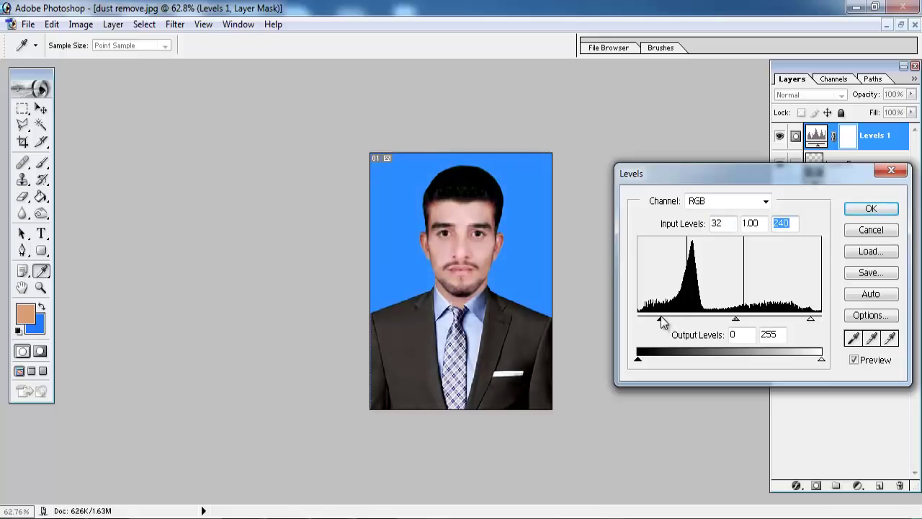
click(871, 208)
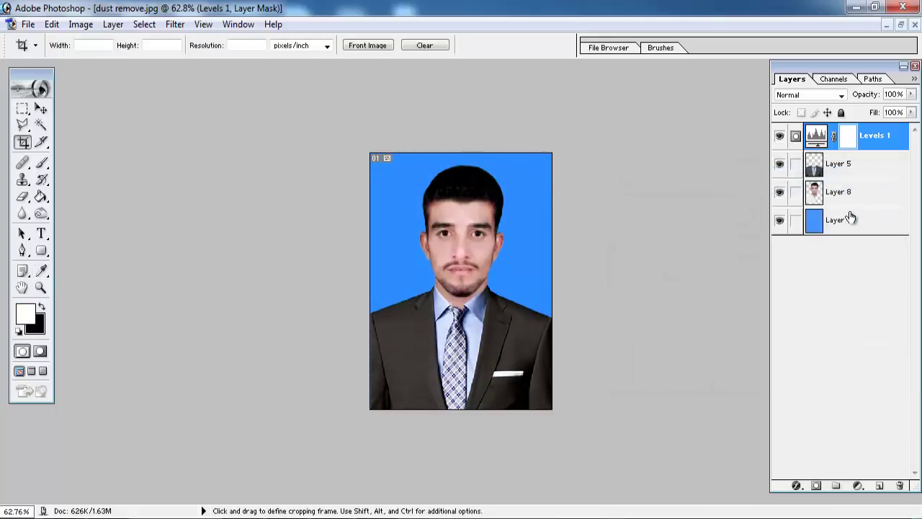
click(840, 165)
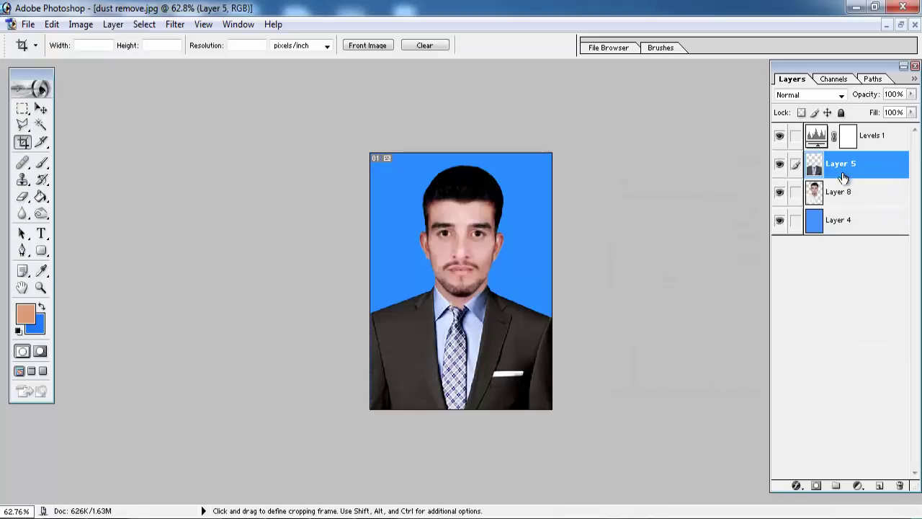
key(ctrl+plus)
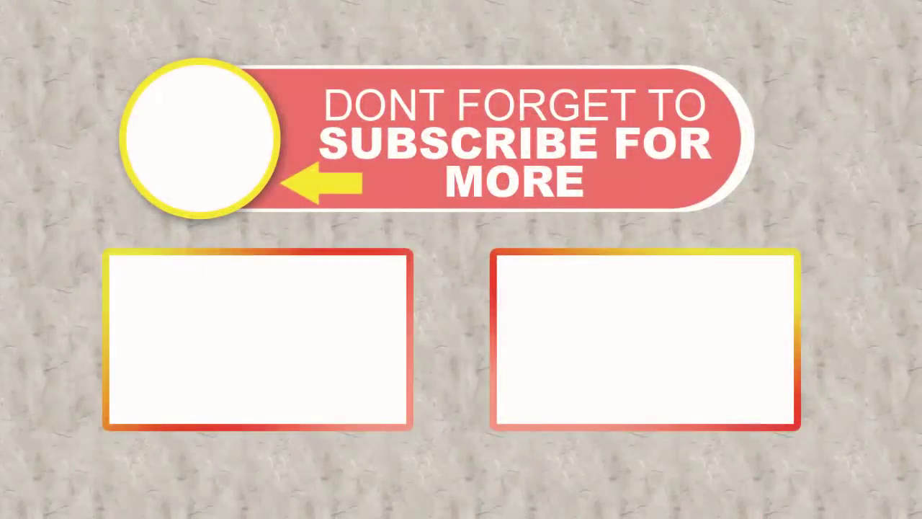